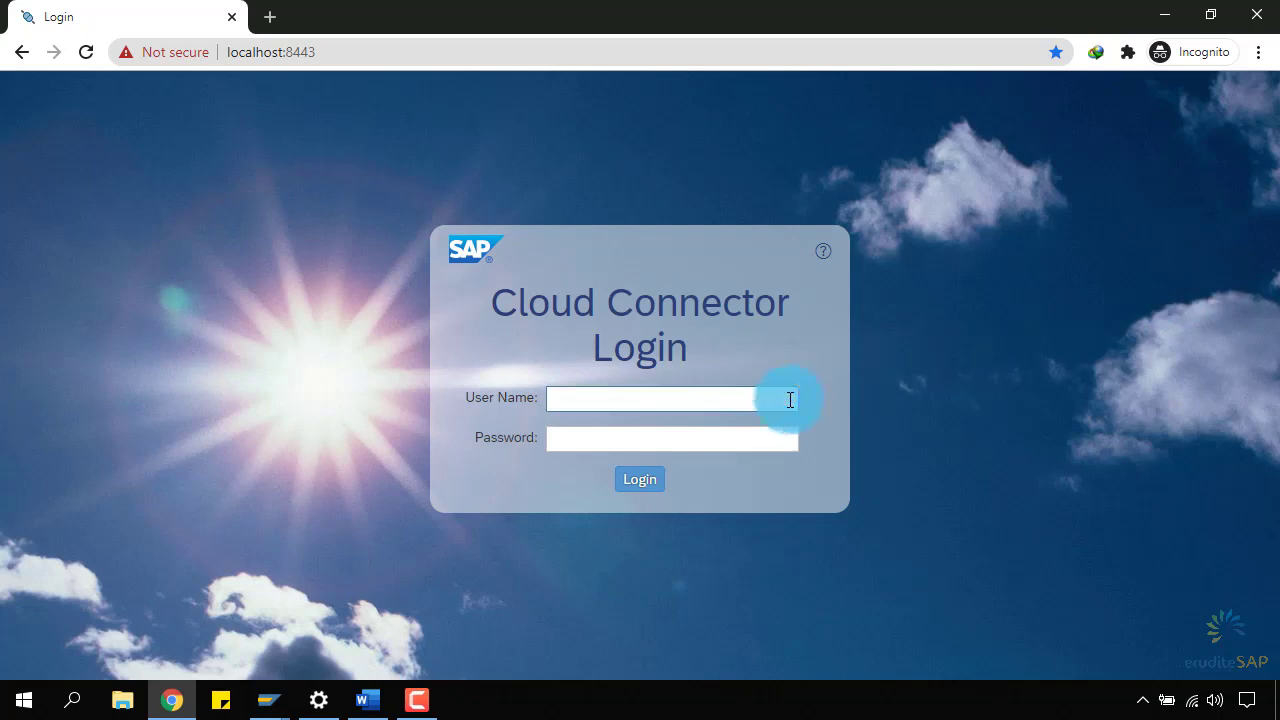
Log in to SAP Cloud Connector as Administrator with the default password.
click(790, 399)
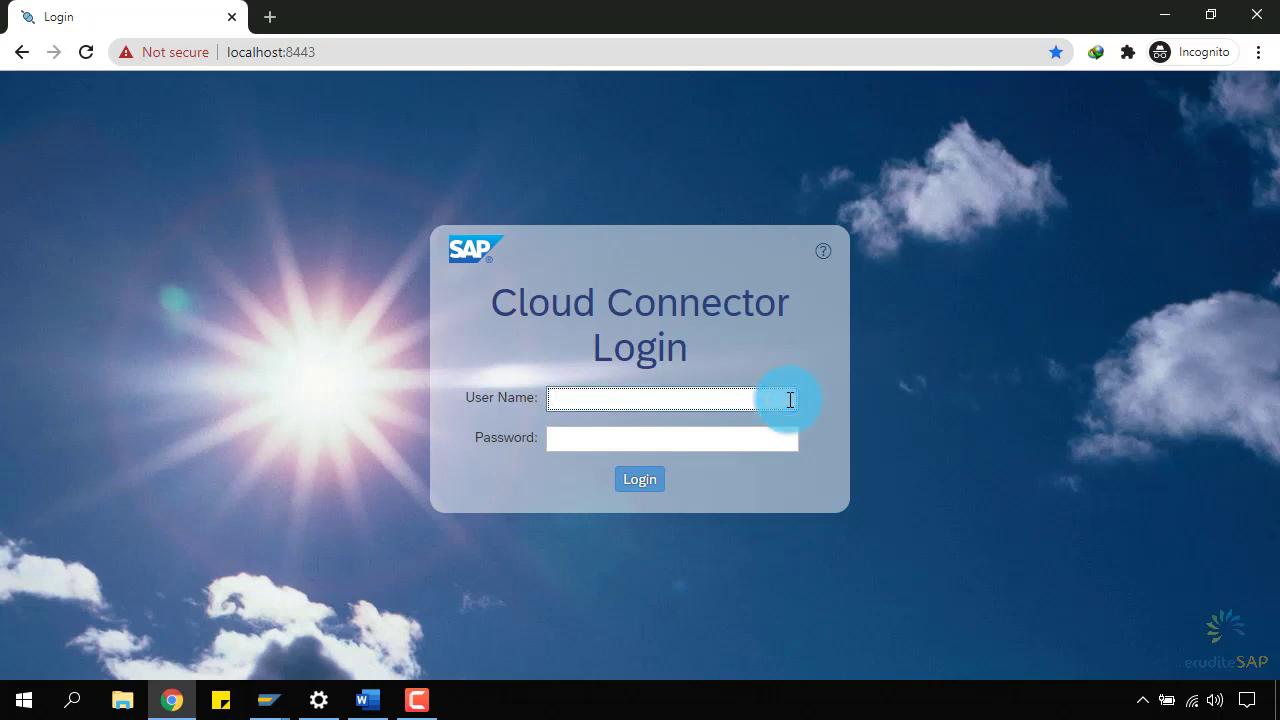
text(Administrator)
key(Tab)
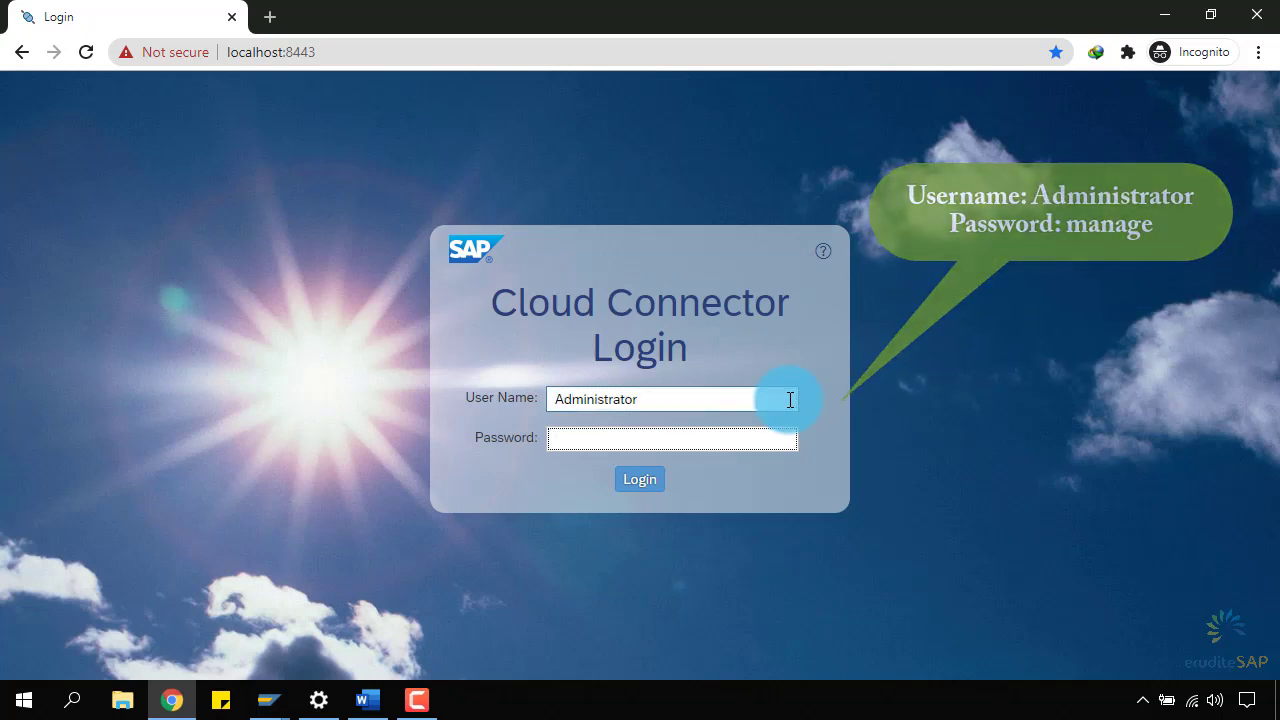
text(manage)
key(Return)
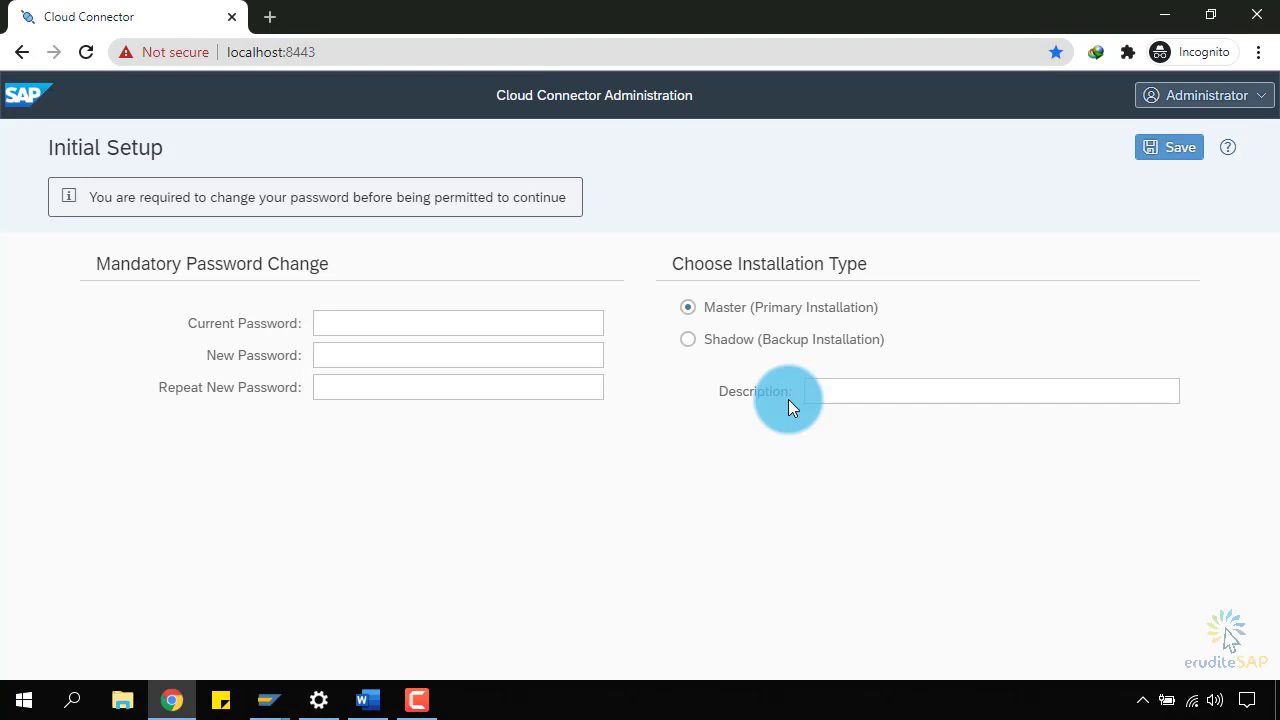
Replace the default admin password with a new one, keep Master (Primary Installation), and save.
click(556, 330)
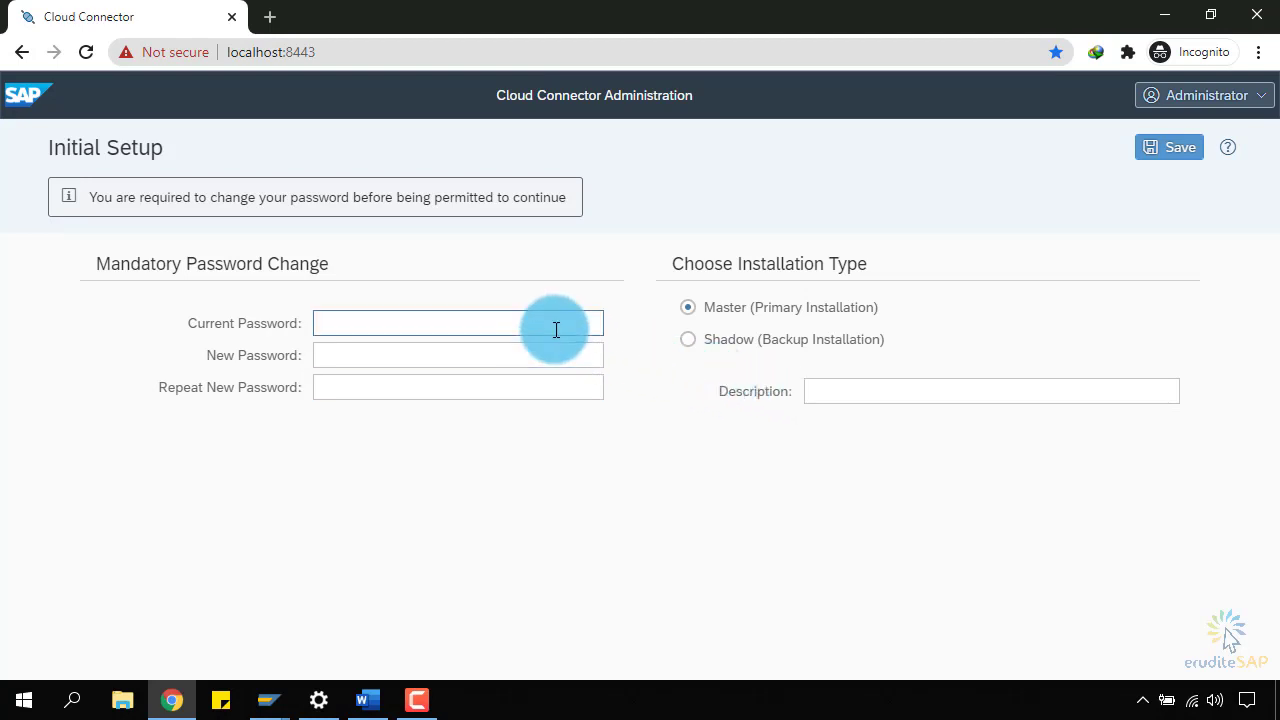
click(556, 330)
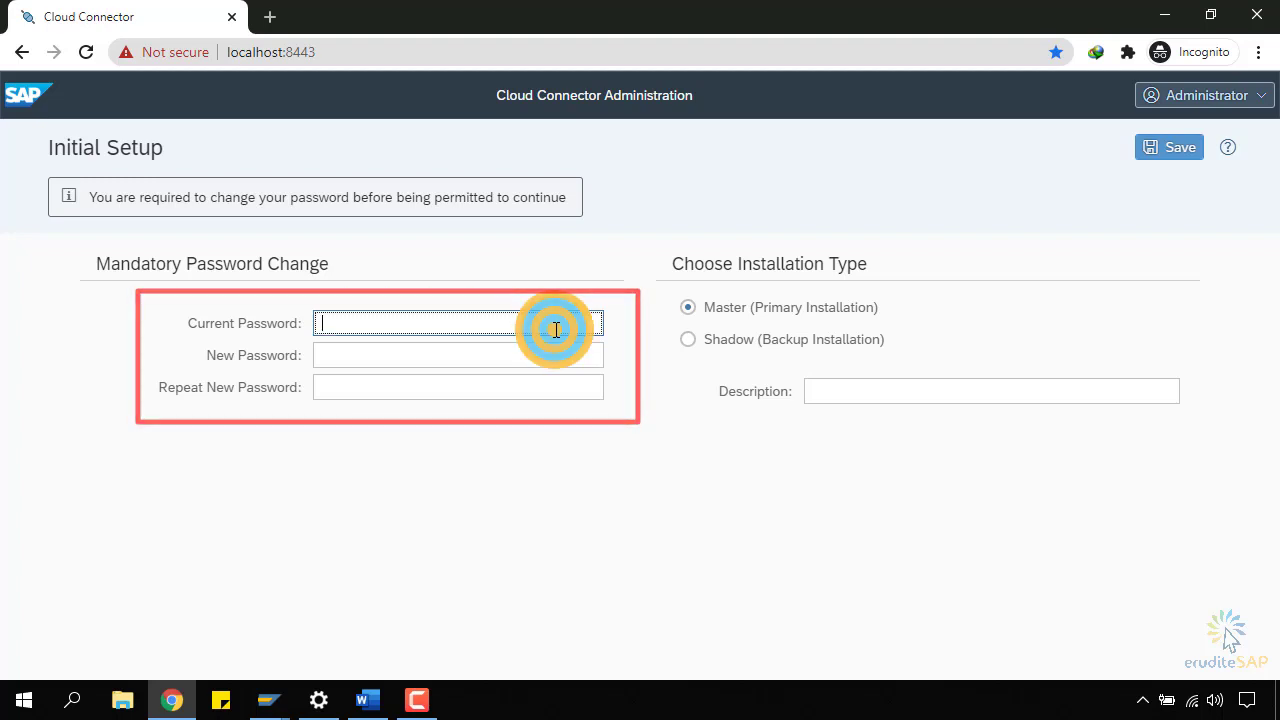
text(abcdef)
key(Tab)
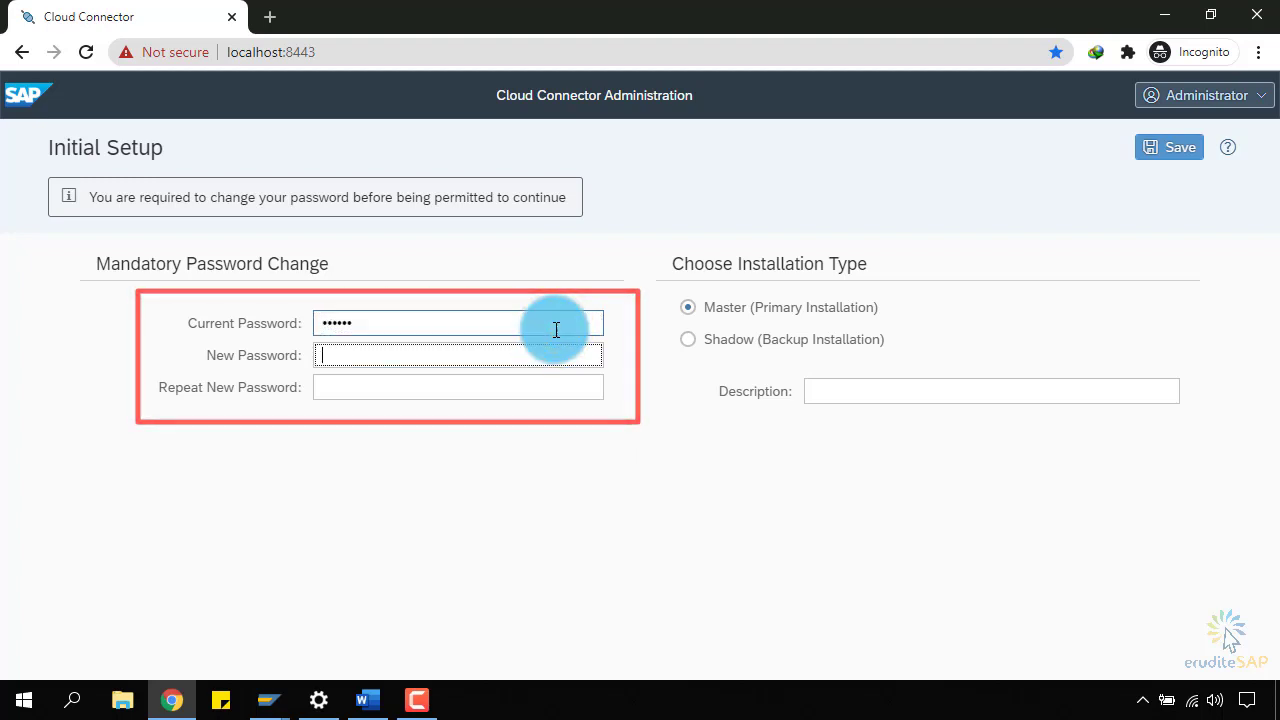
text(abcdefghij)
key(Tab)
text(abcd)
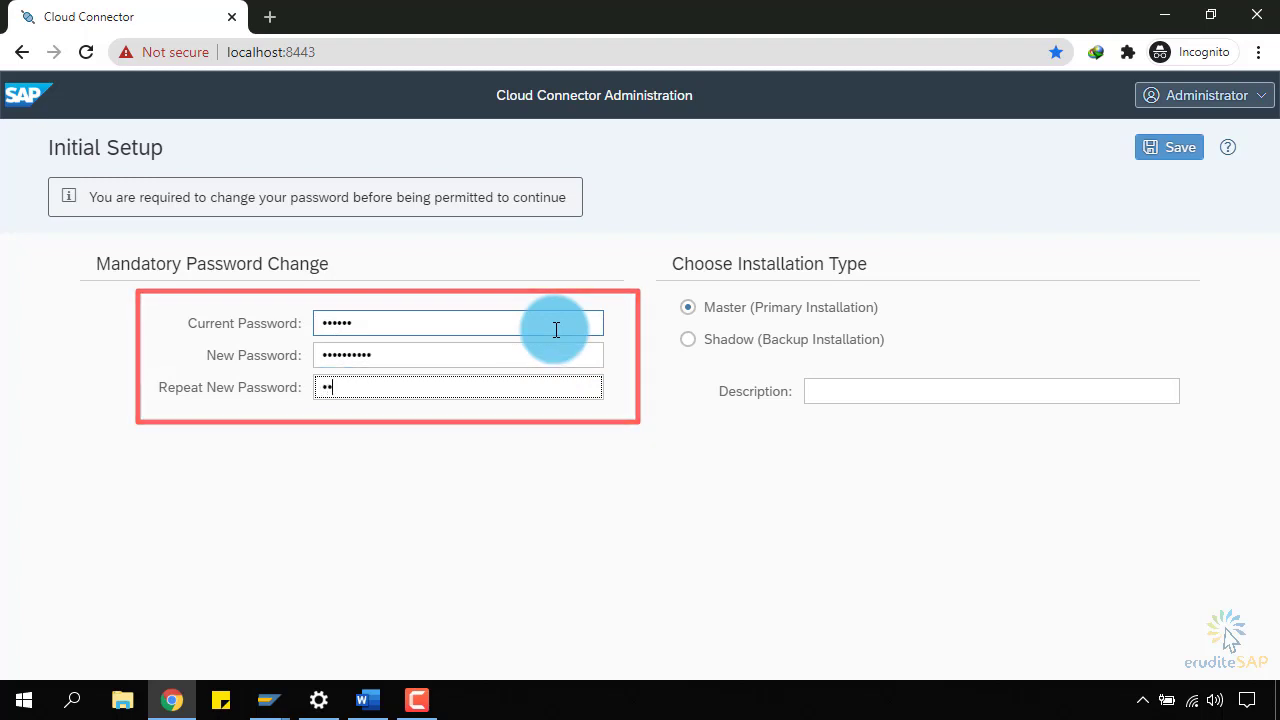
text(efghij)
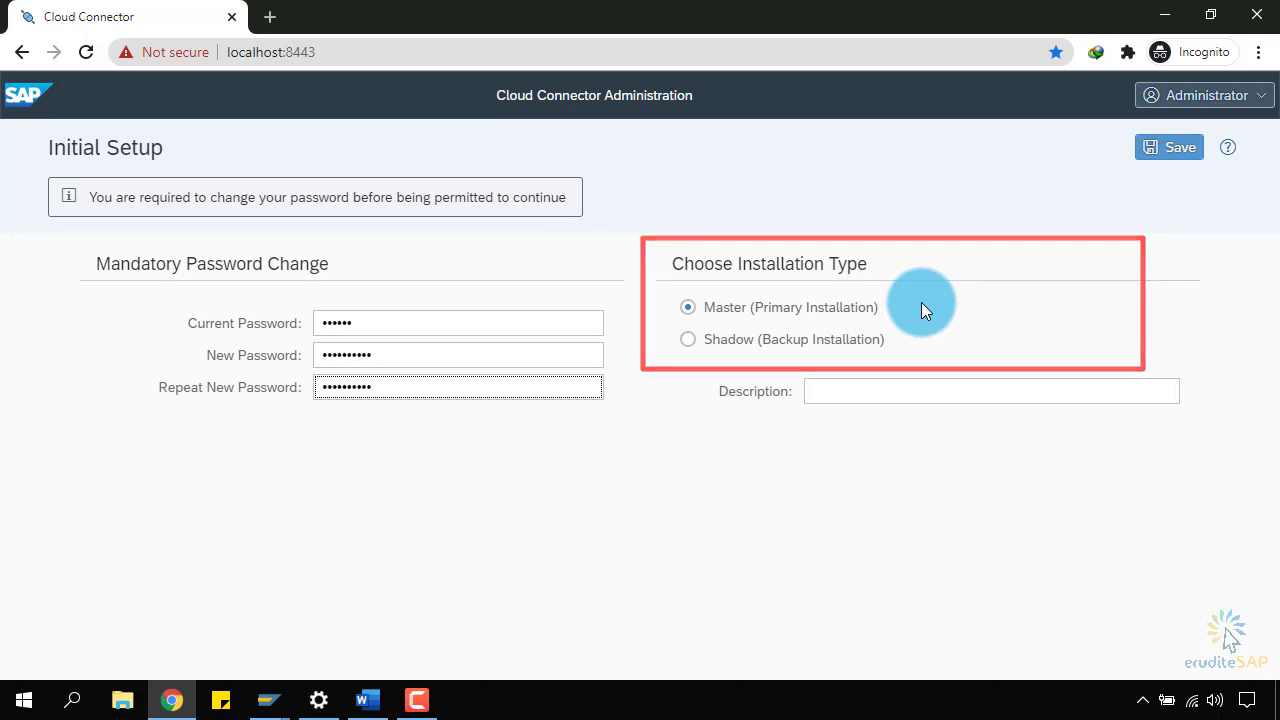
click(1150, 162)
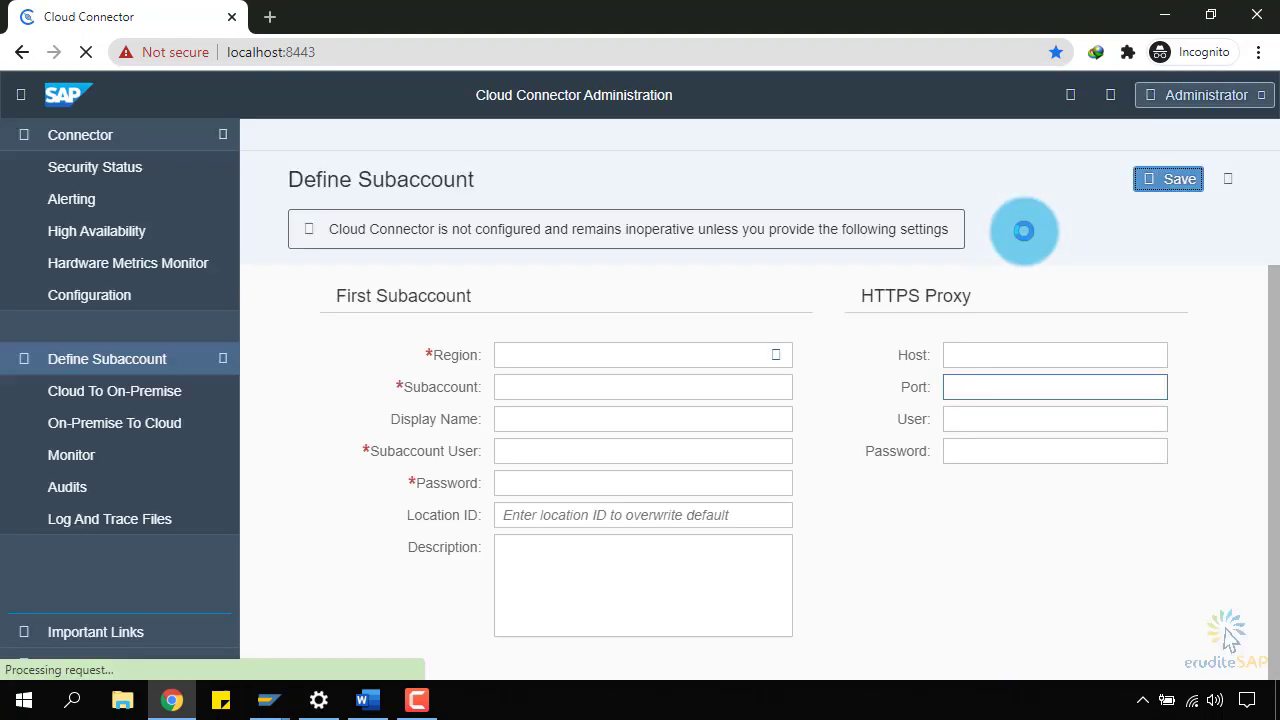
click(1024, 231)
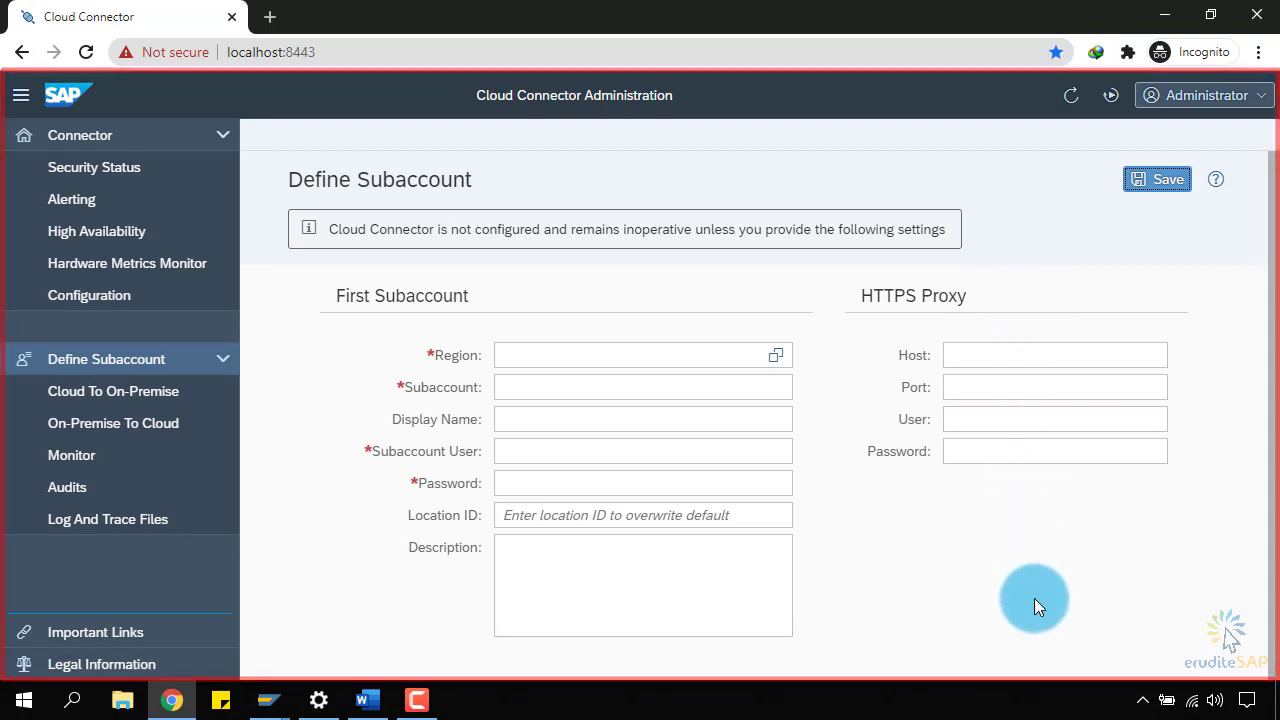
click(1249, 103)
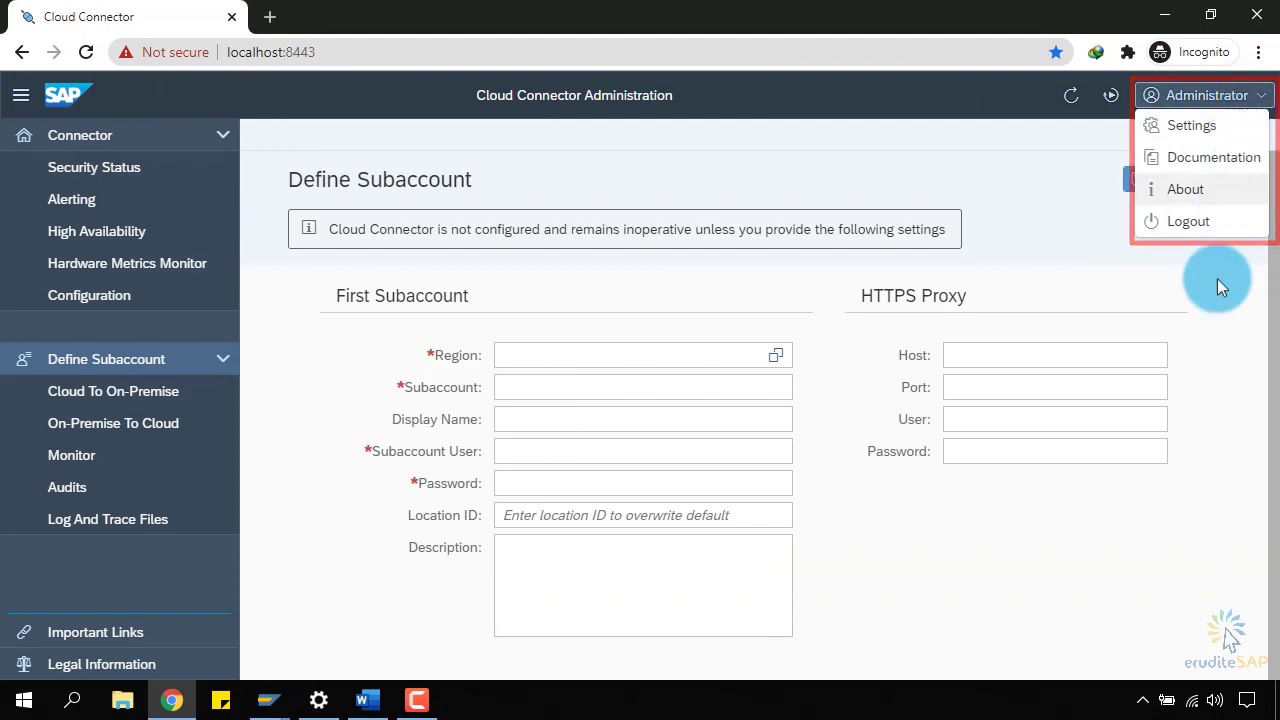
click(1210, 318)
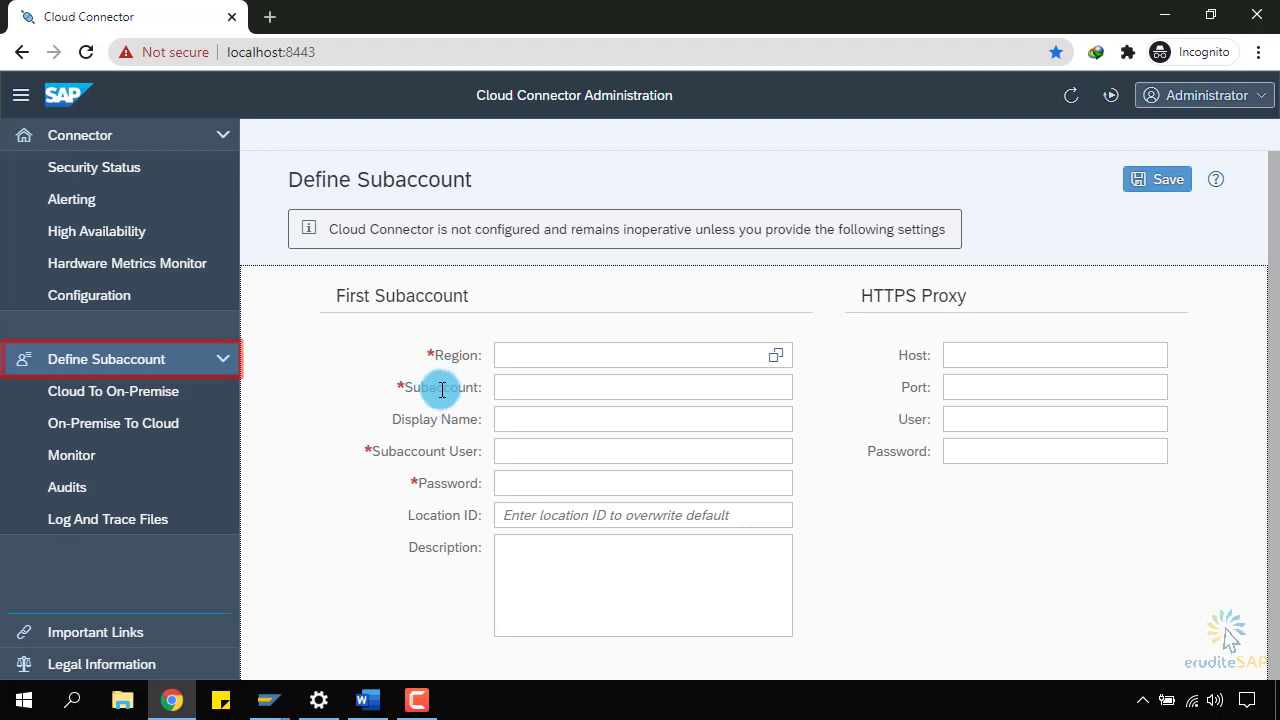
double_click(458, 358)
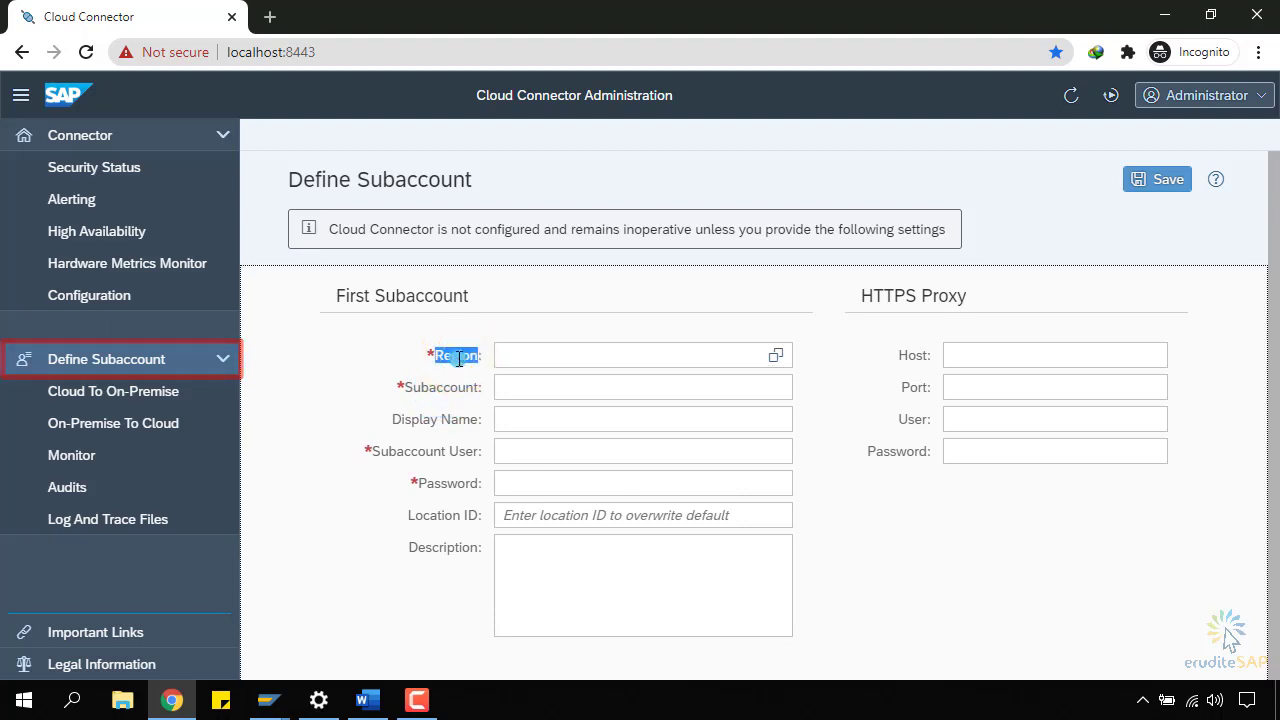
double_click(447, 390)
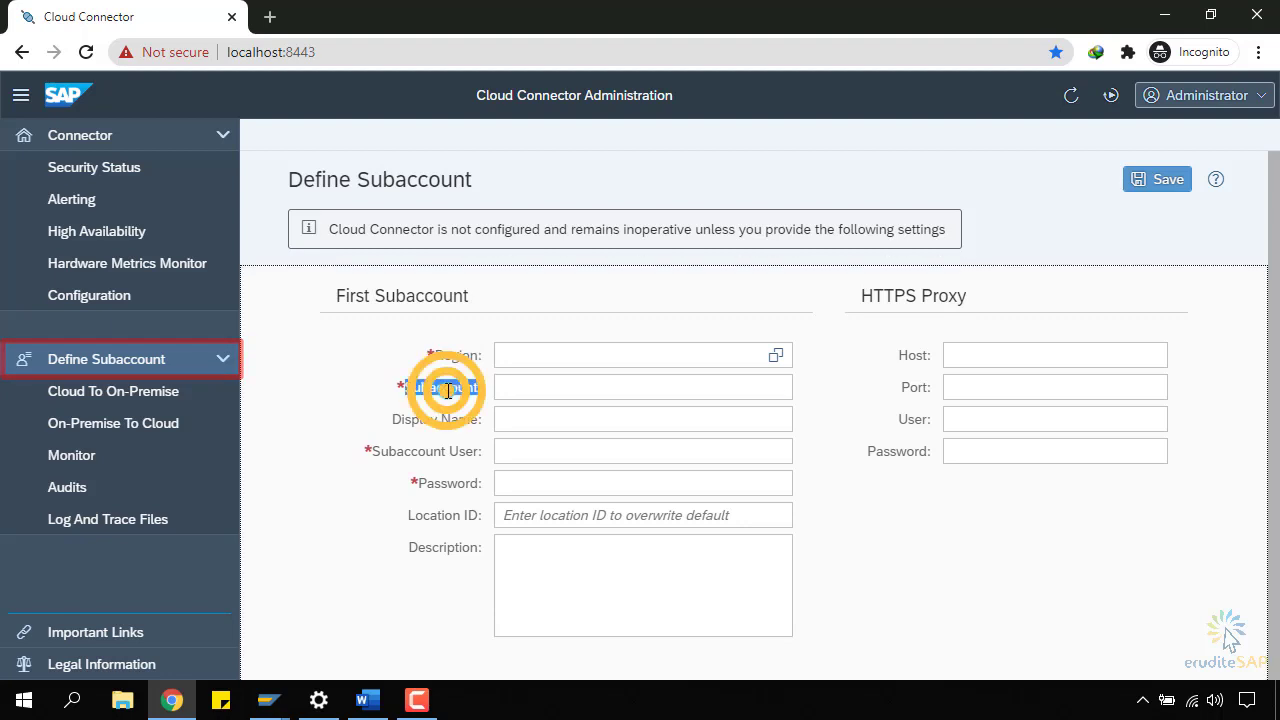
click(447, 449)
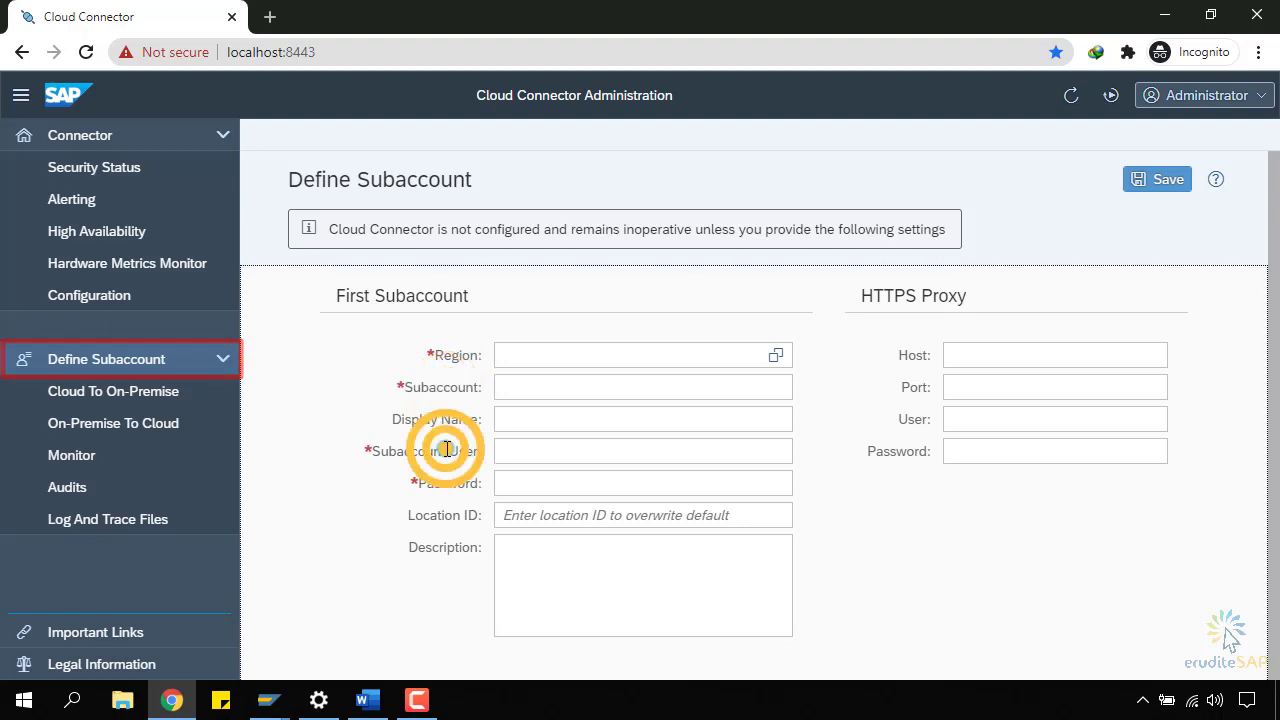
click(456, 482)
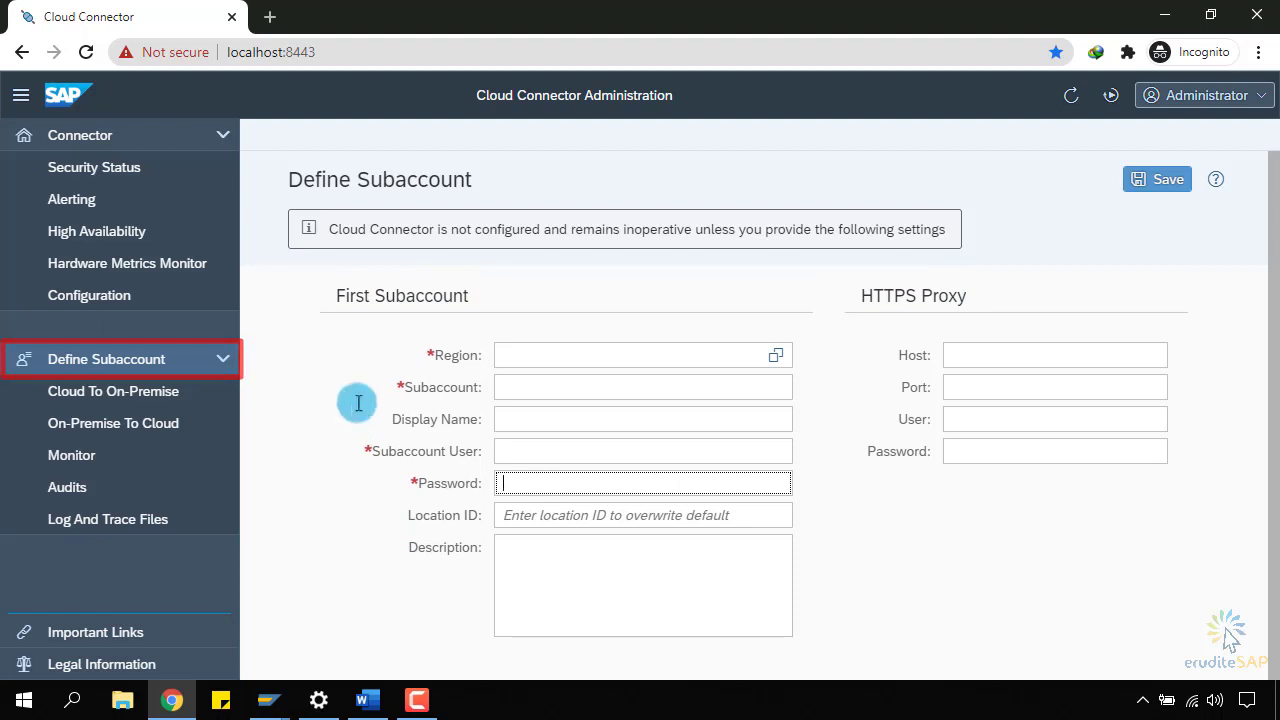
Open cloudplatform.sap.com in a new tab and start the trial login.
click(270, 17)
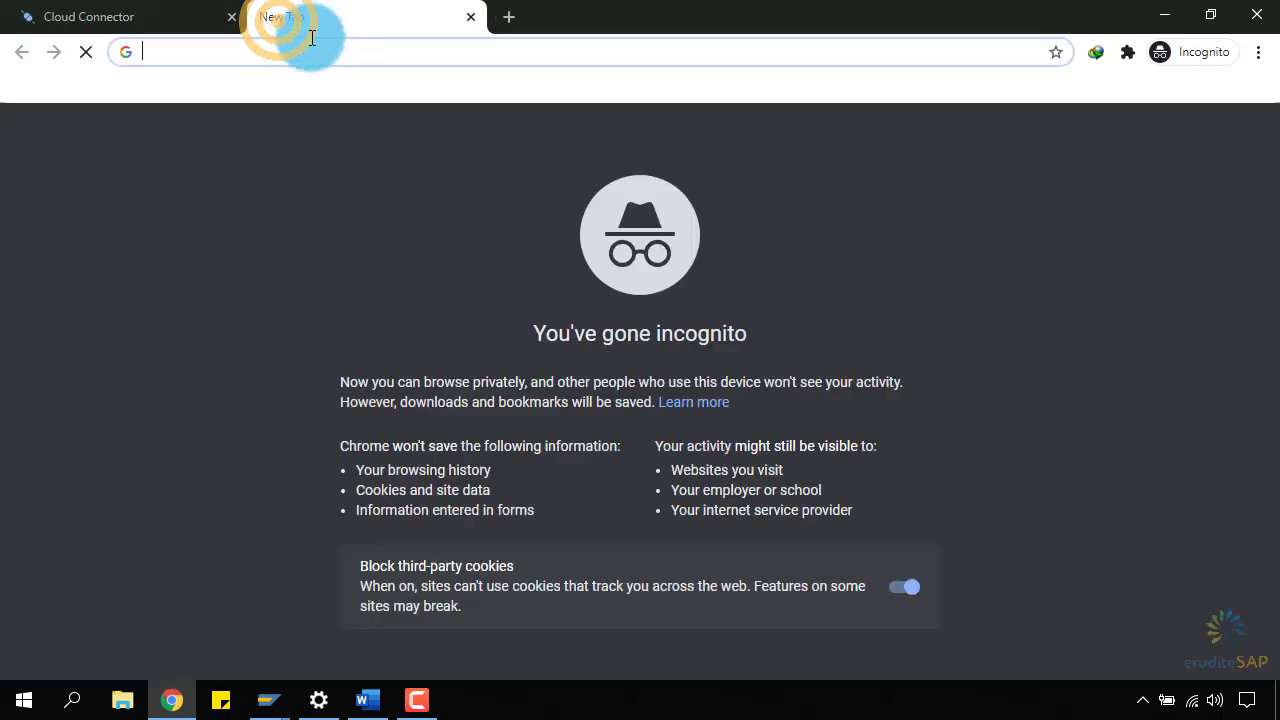
text(clo)
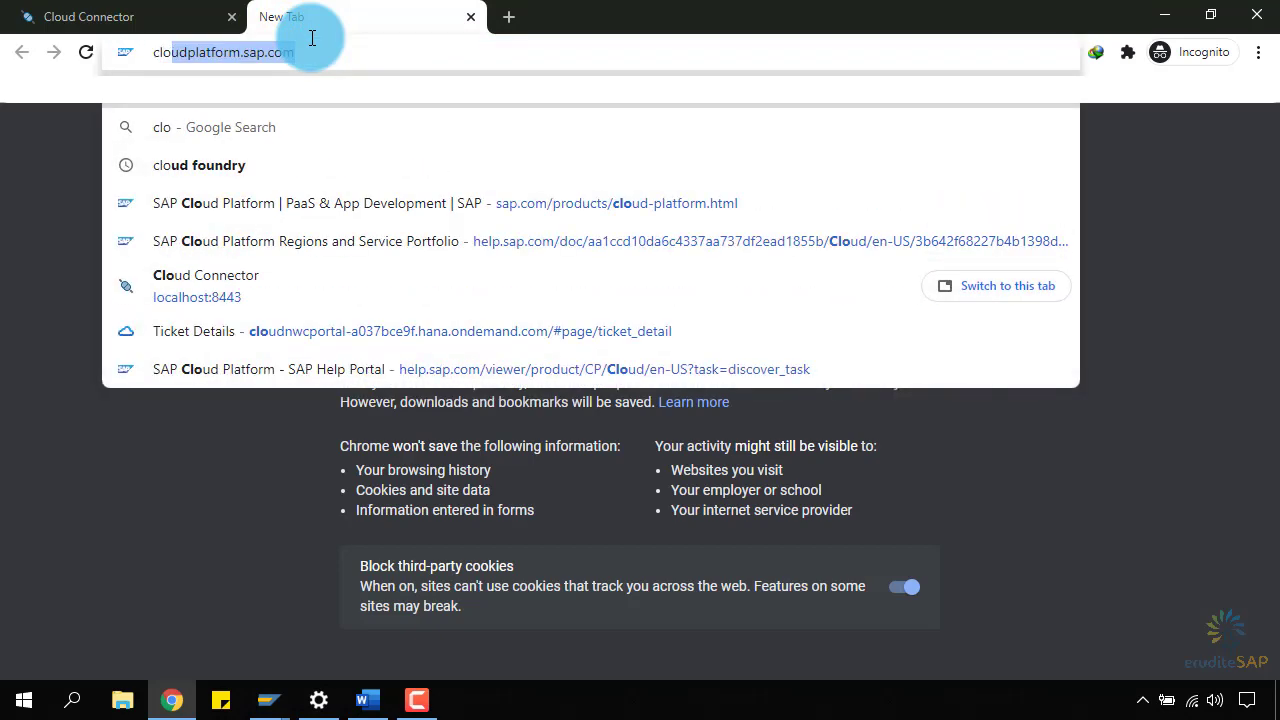
key(Return)
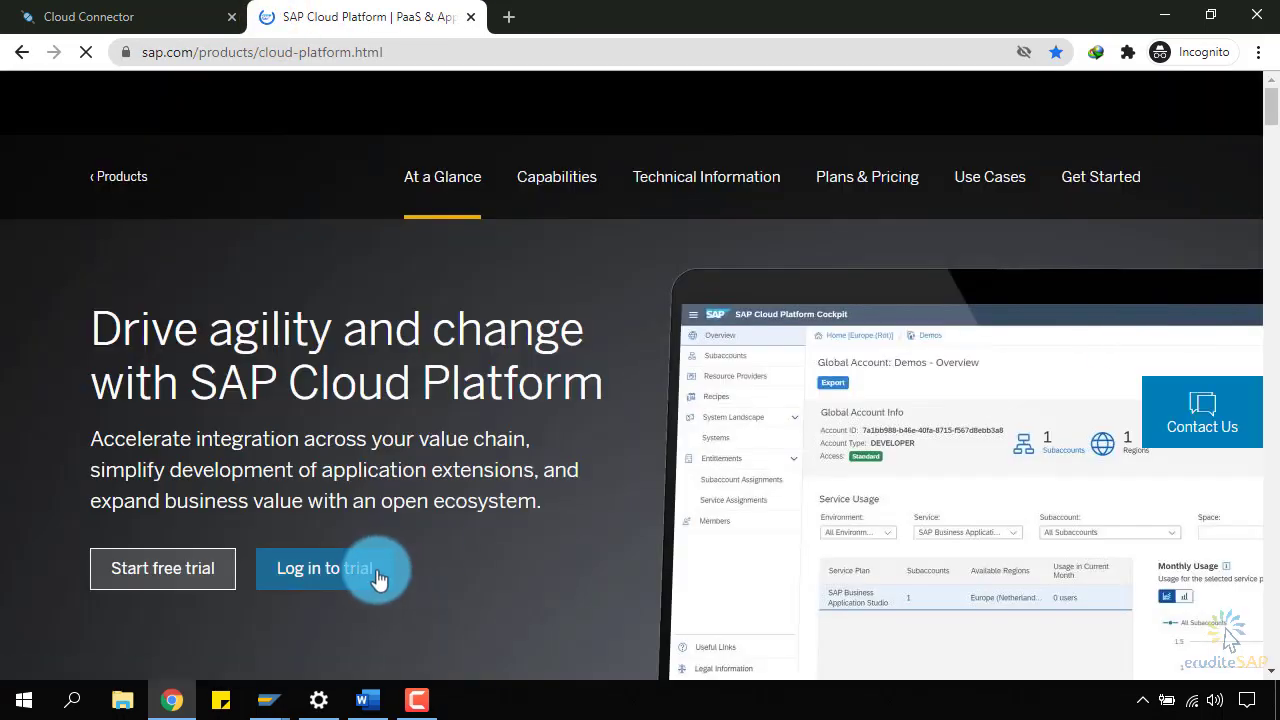
click(372, 575)
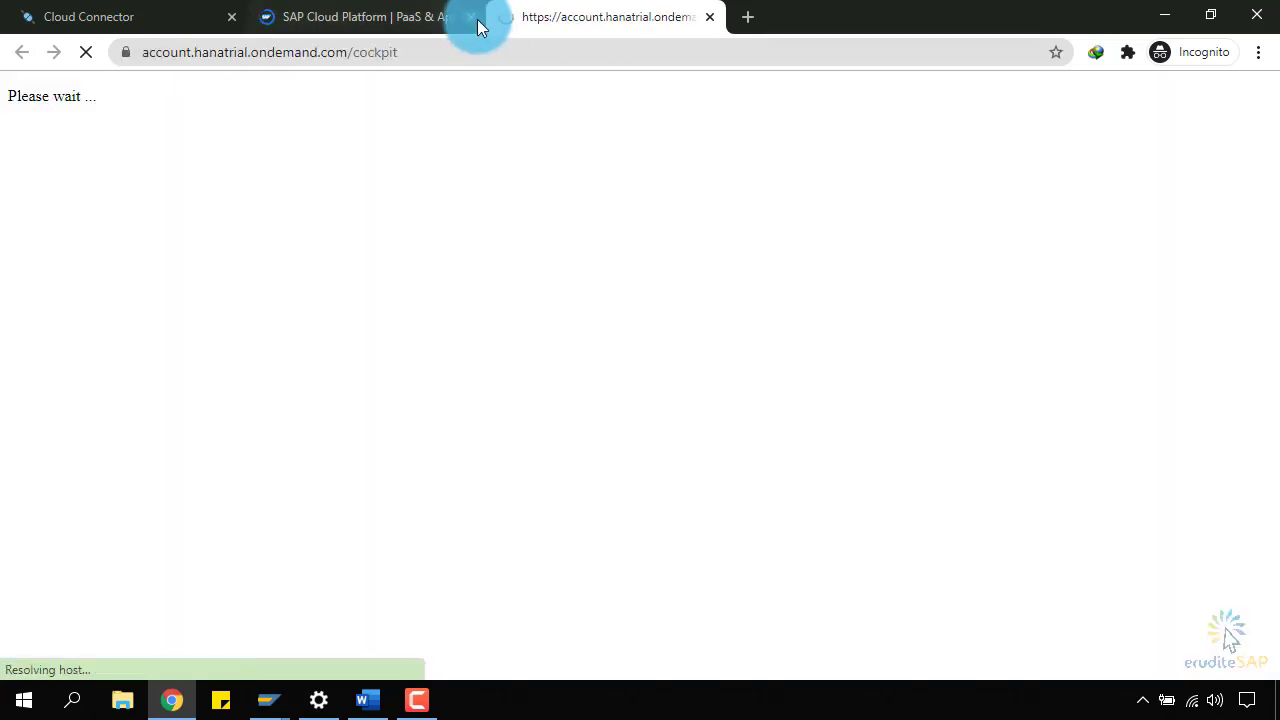
click(471, 17)
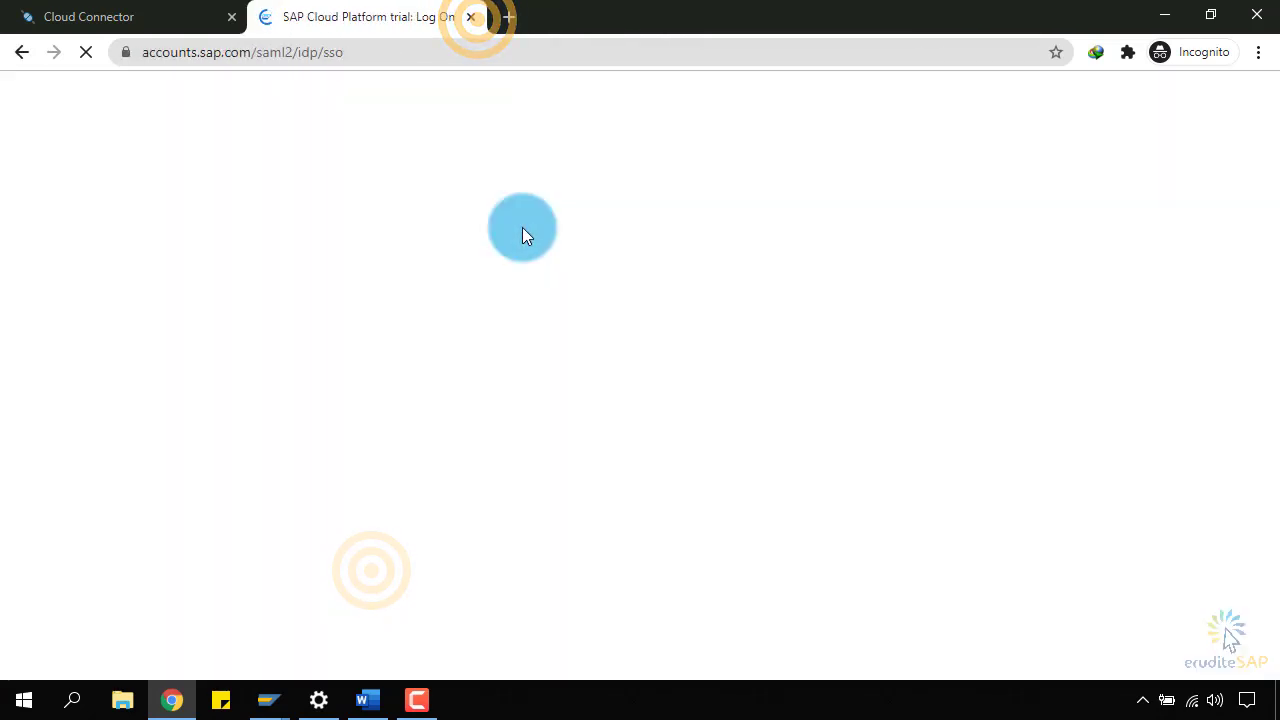
Log on to the trial cockpit with saved credentials and place it in its own right-half window.
click(914, 199)
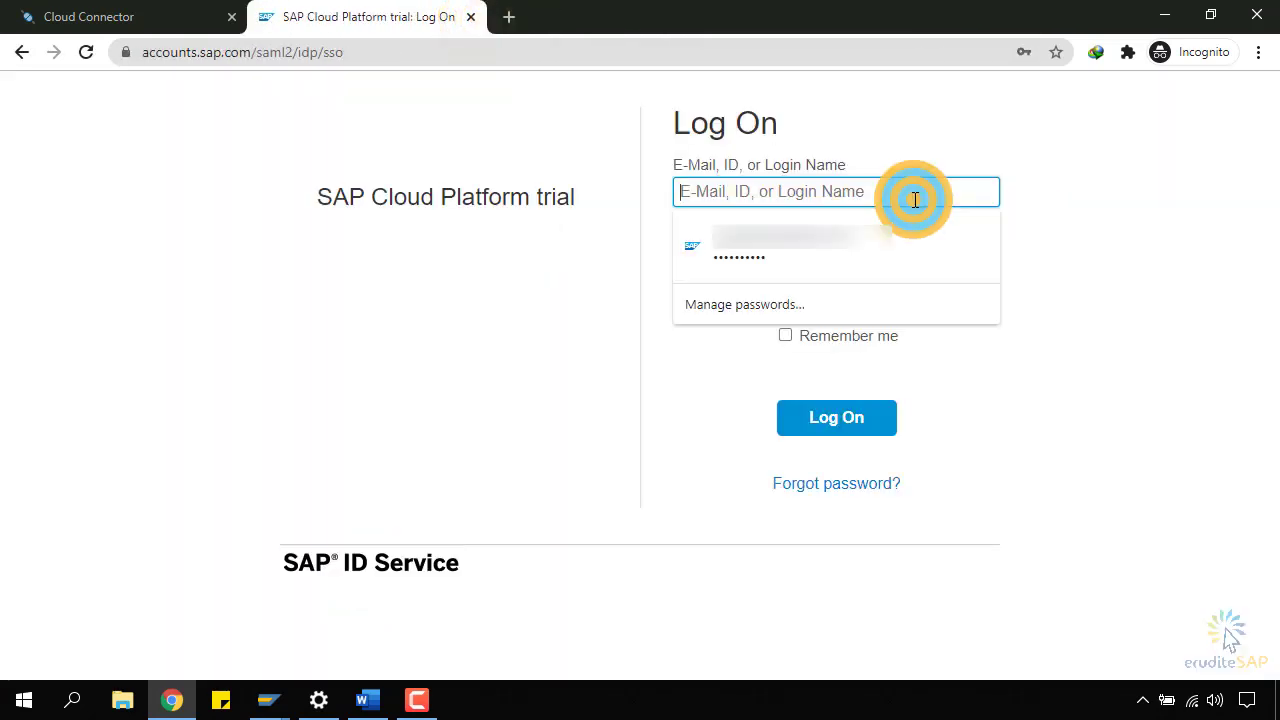
click(930, 250)
click(836, 418)
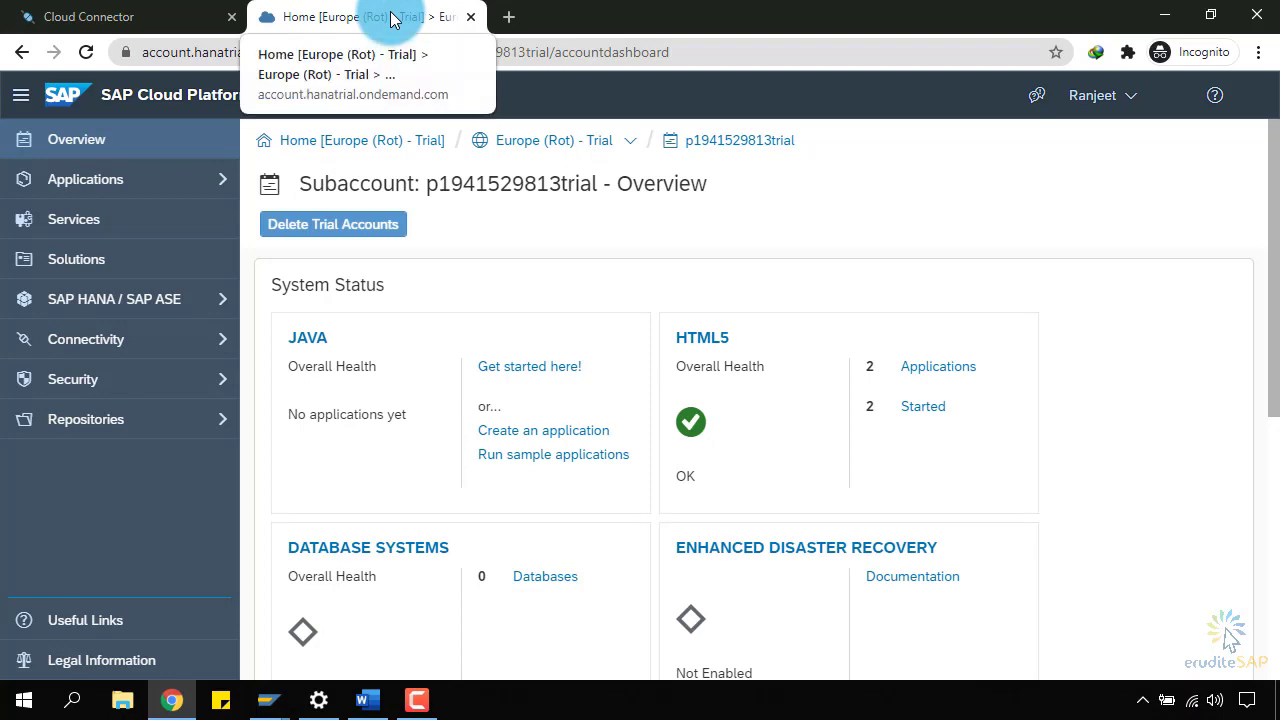
drag(393, 20, 952, 140)
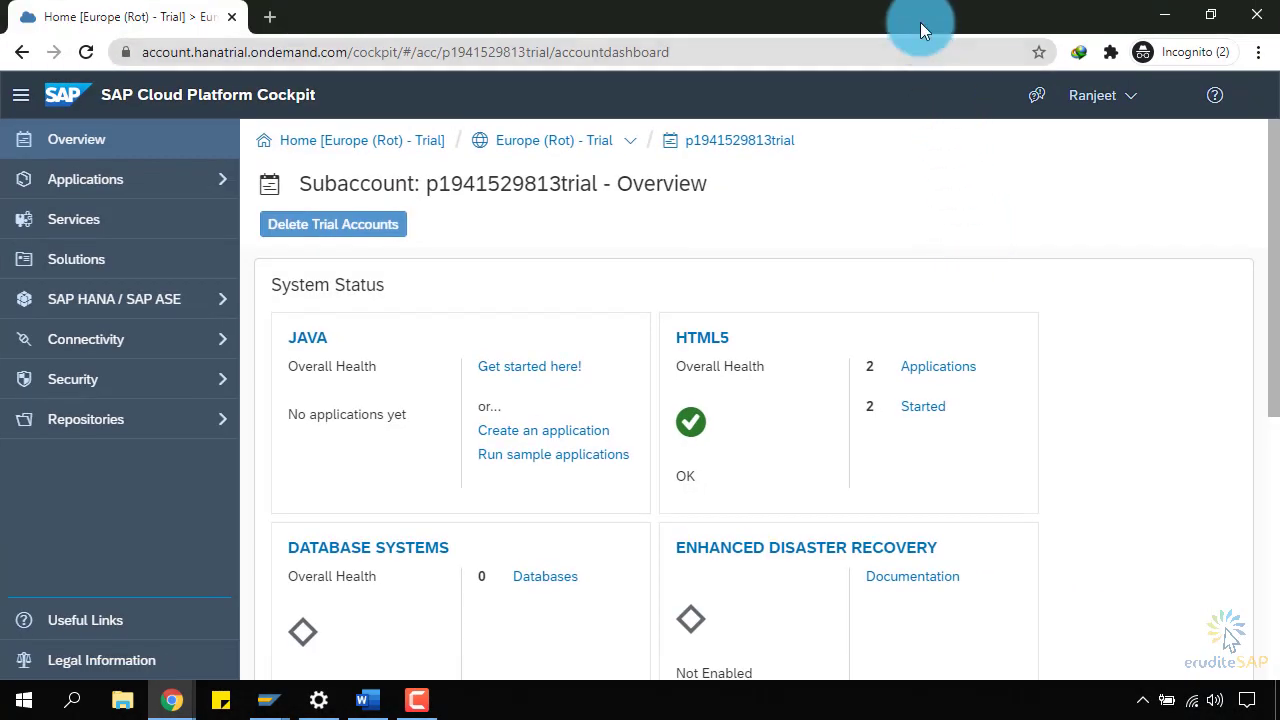
drag(920, 22, 1262, 57)
Search the region list for 'europ' and set Region to Europe (Rot) - Trial.
click(157, 136)
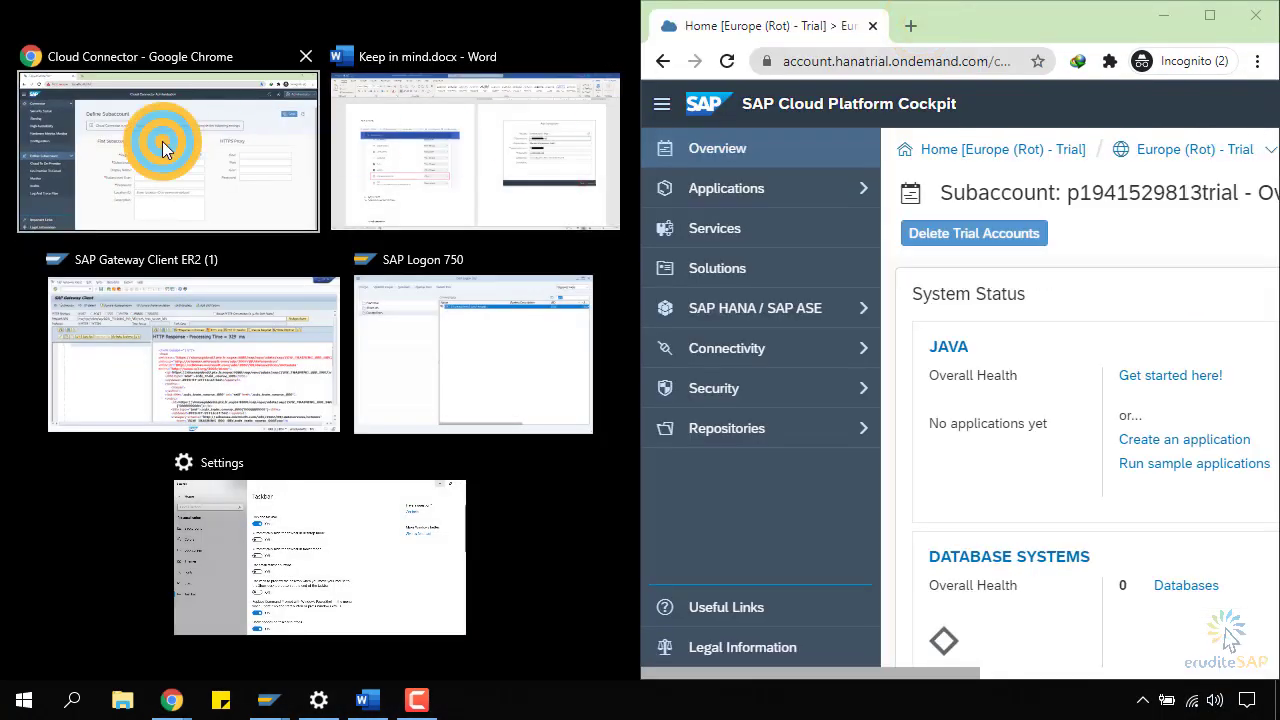
scroll(534, 343, down, 1)
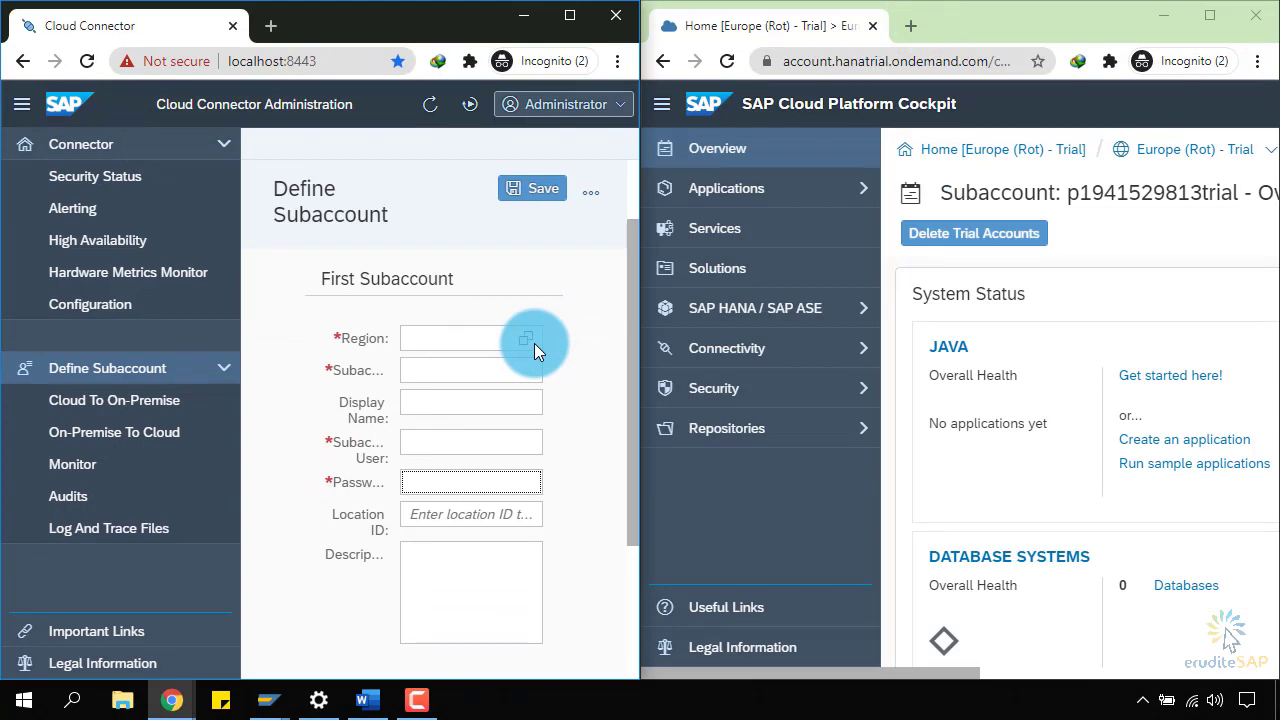
drag(950, 672, 1044, 664)
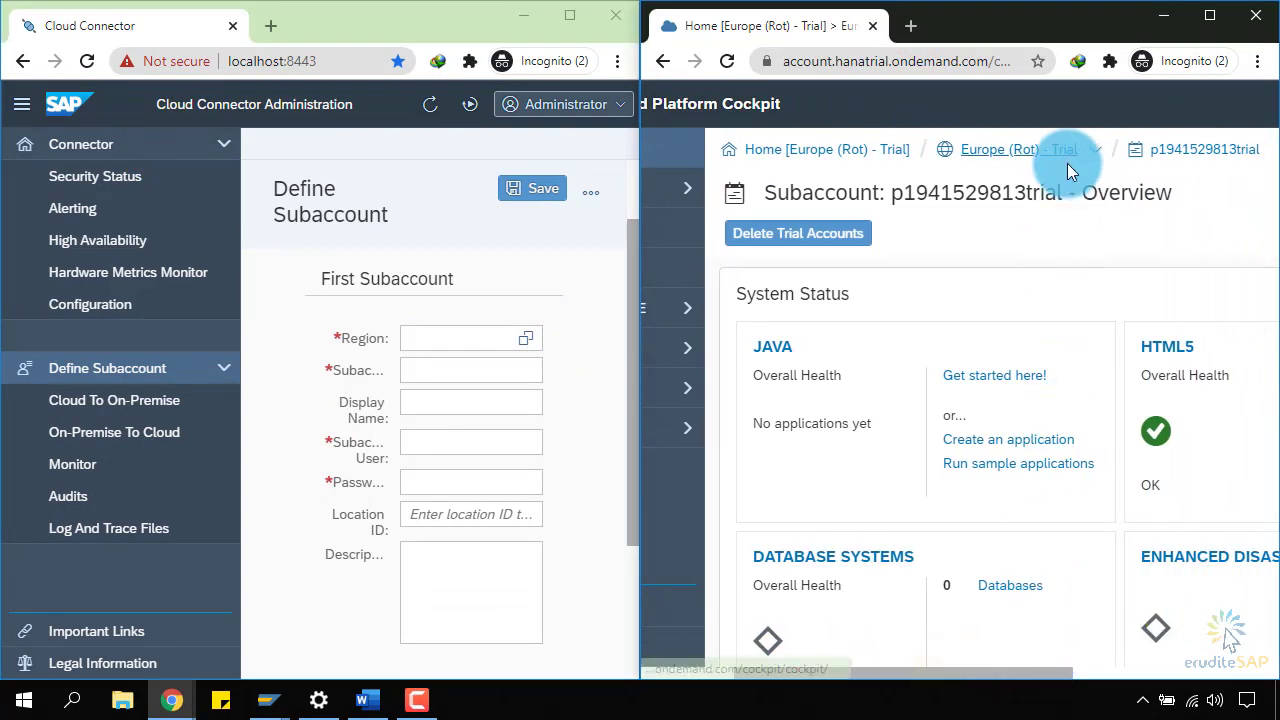
click(559, 331)
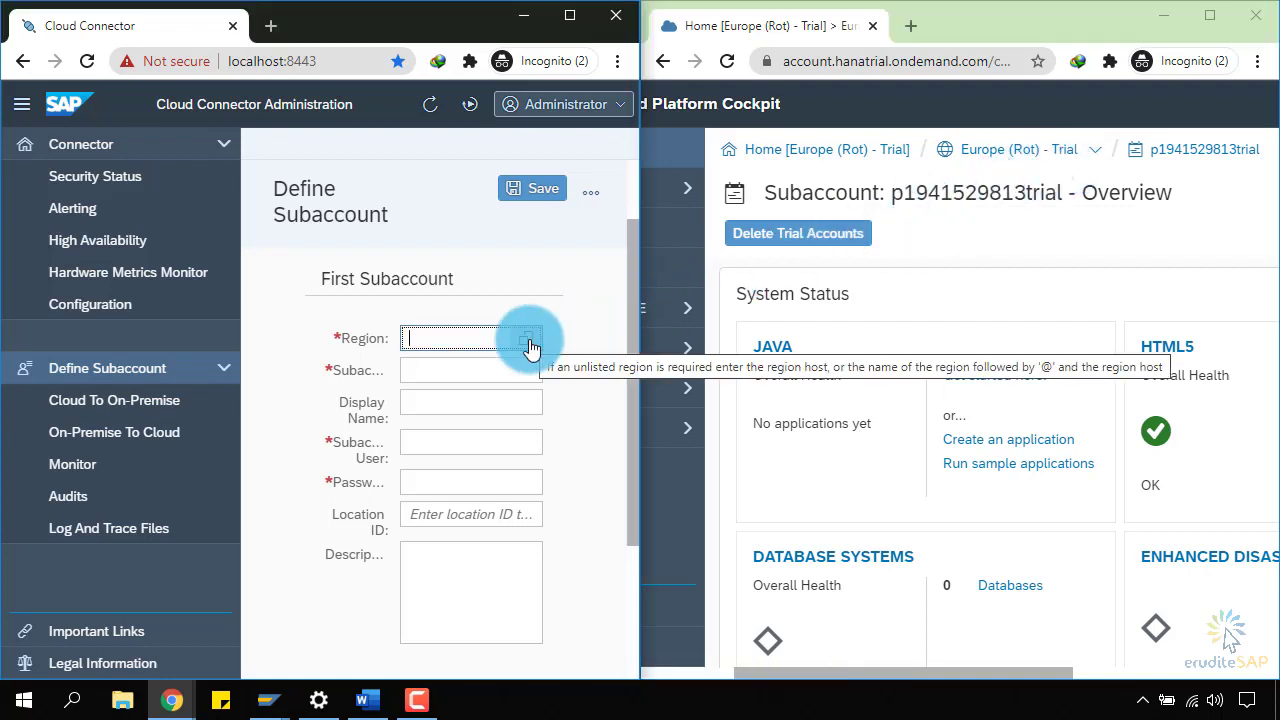
click(528, 342)
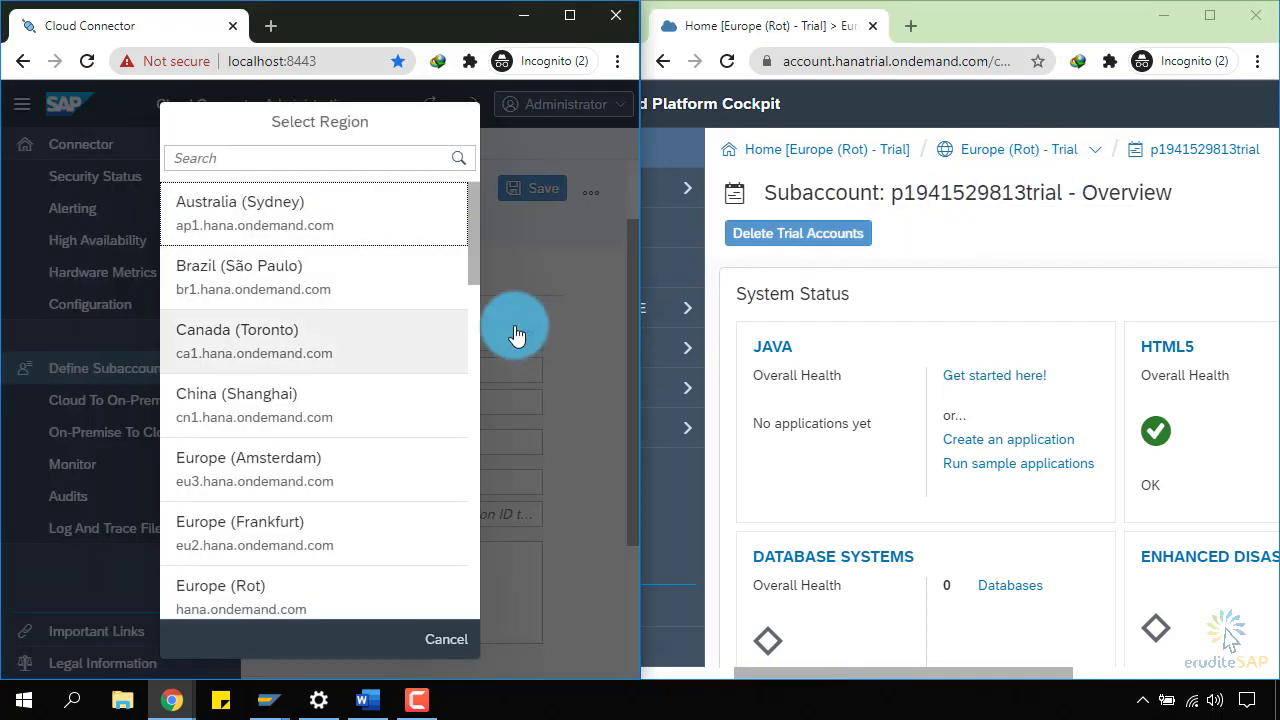
click(343, 160)
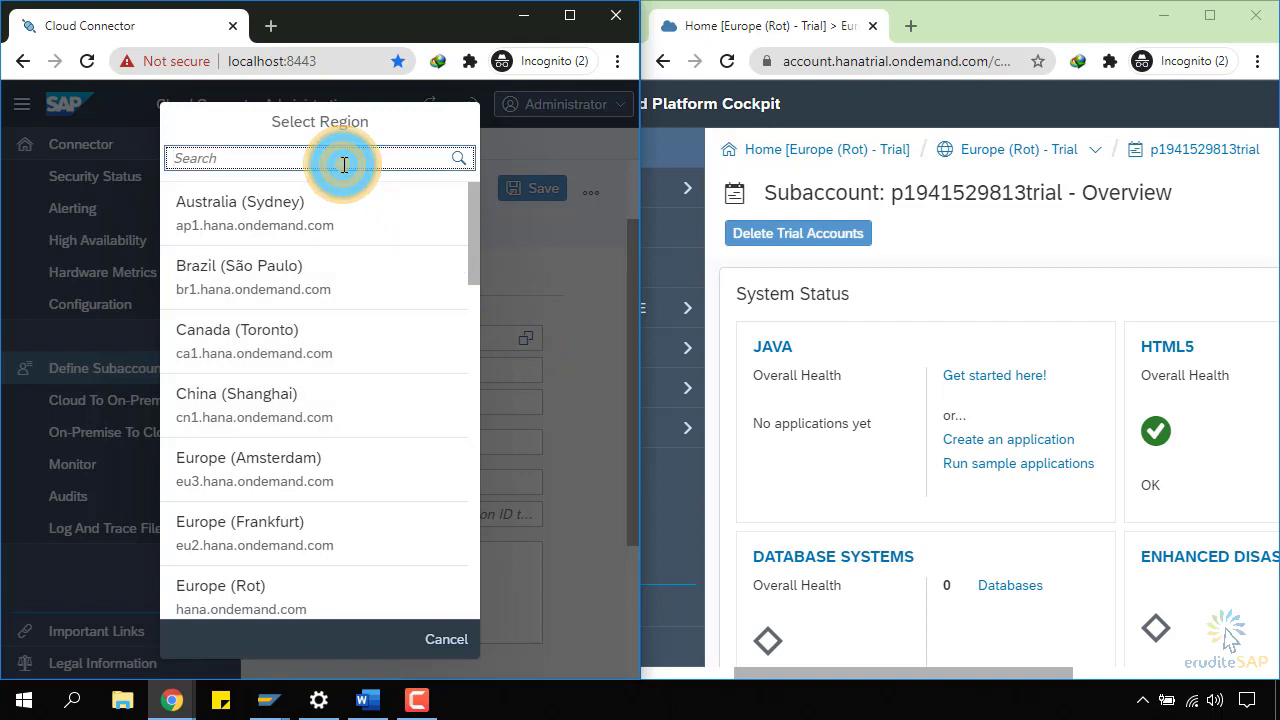
text(europe)
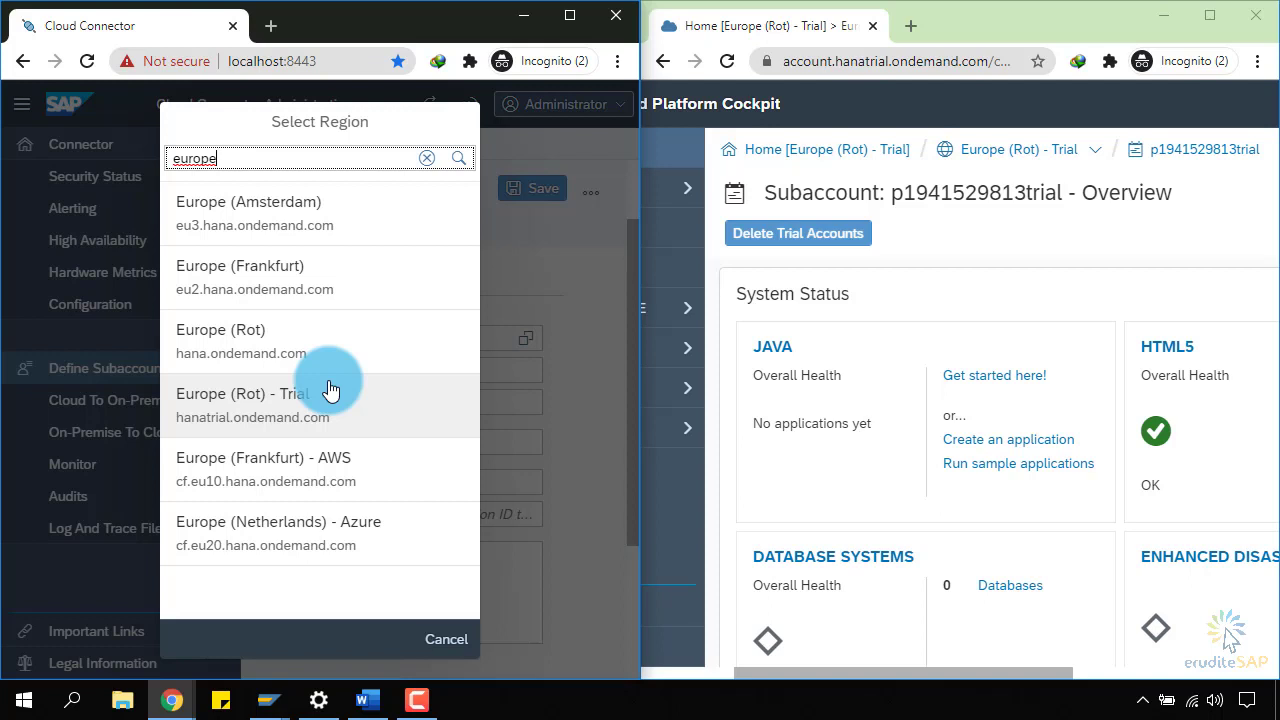
click(331, 390)
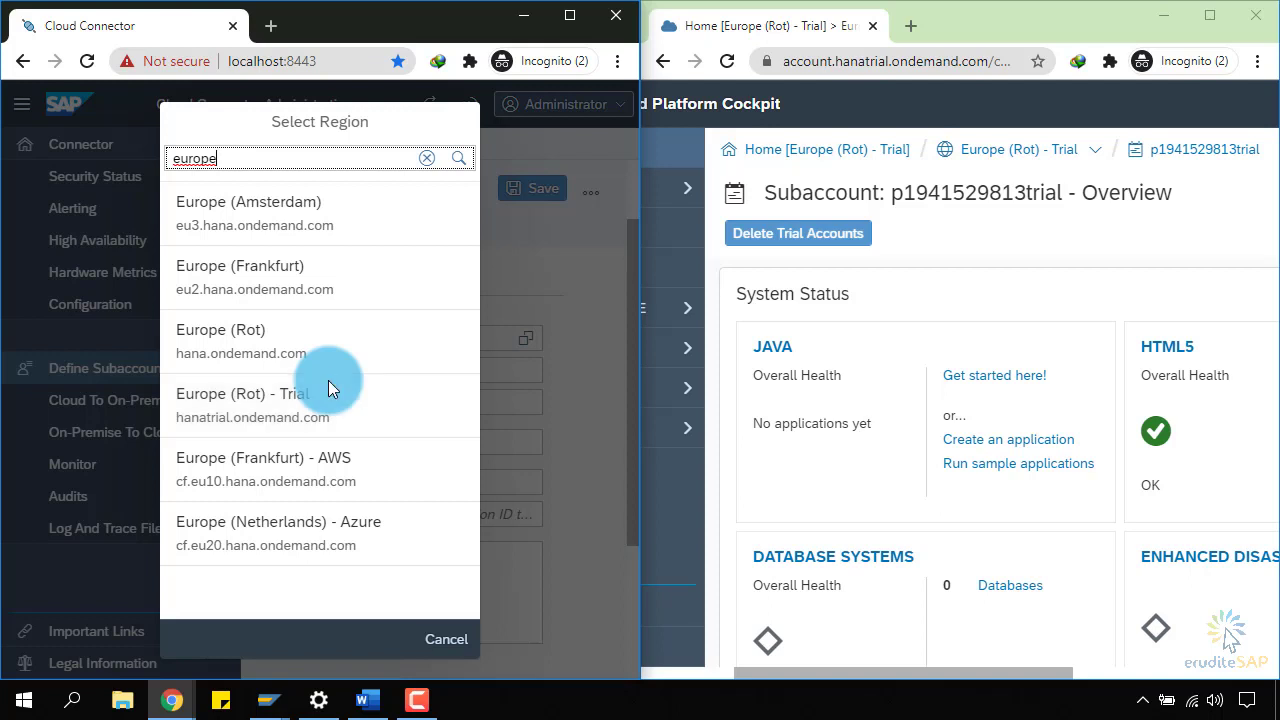
click(323, 398)
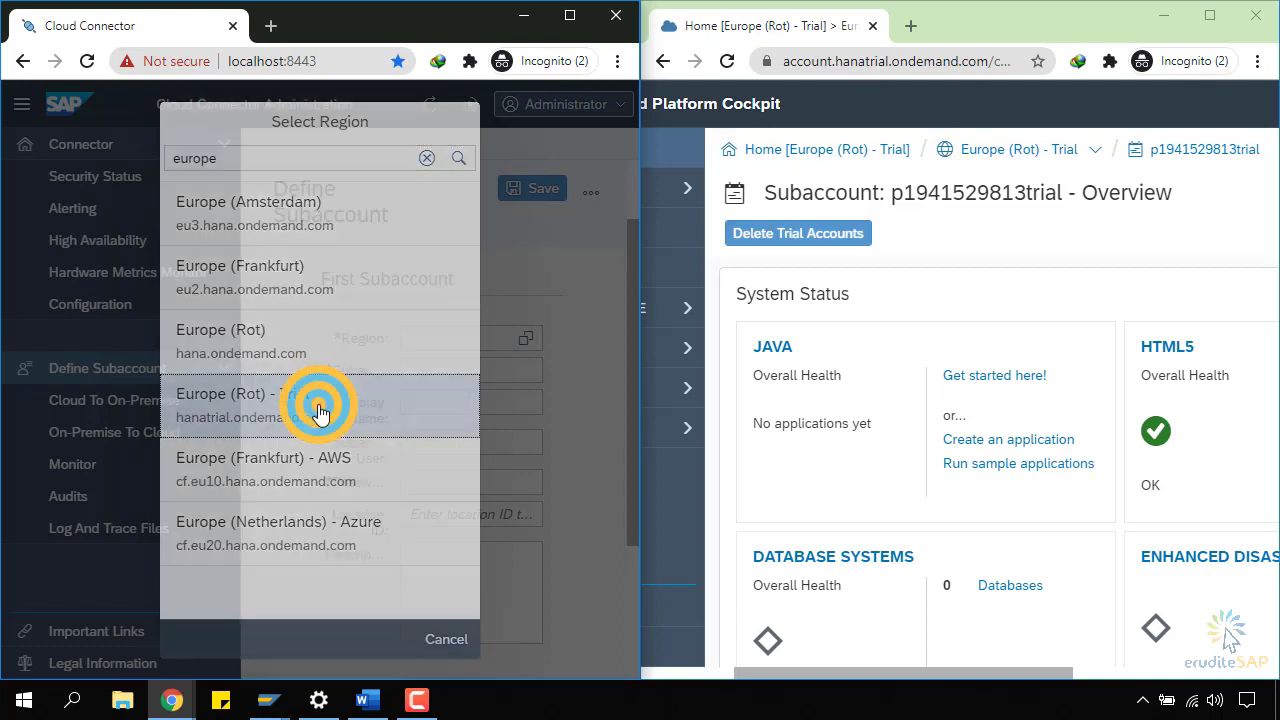
key(alt+Tab)
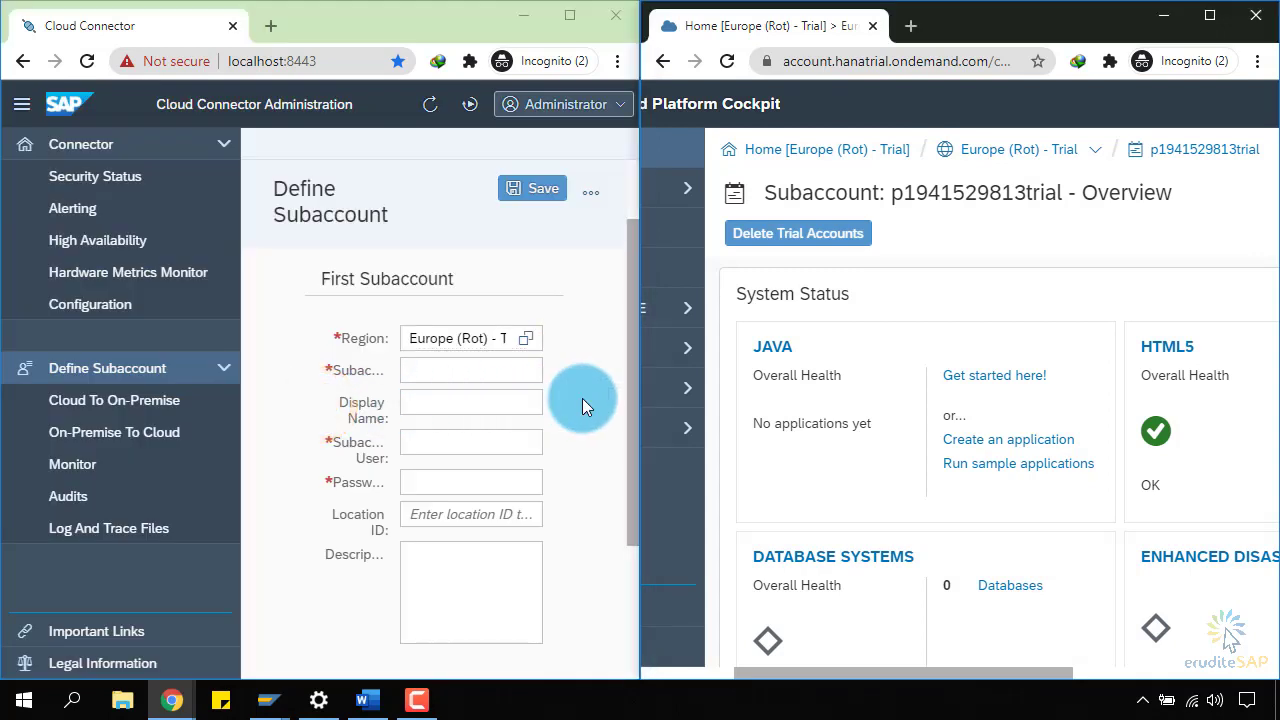
Copy the subaccount ID from the cockpit overview heading into the Subaccount field.
click(355, 368)
click(361, 368)
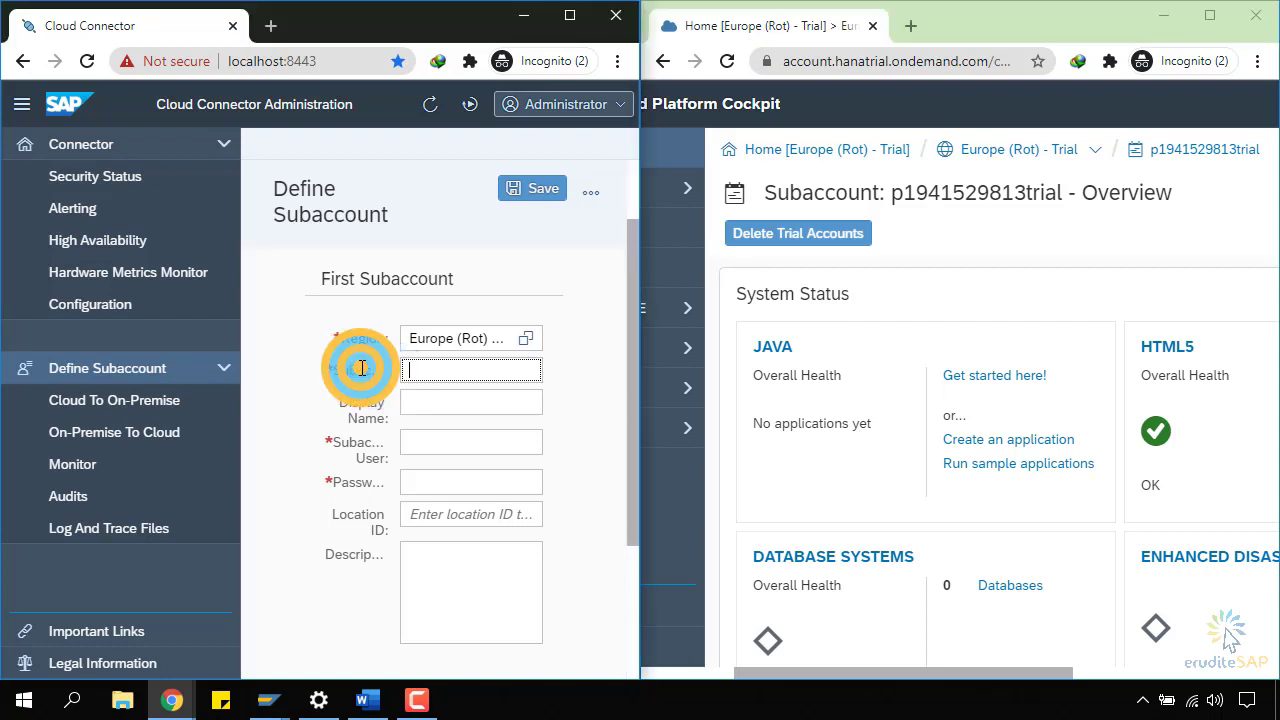
drag(640, 366, 712, 363)
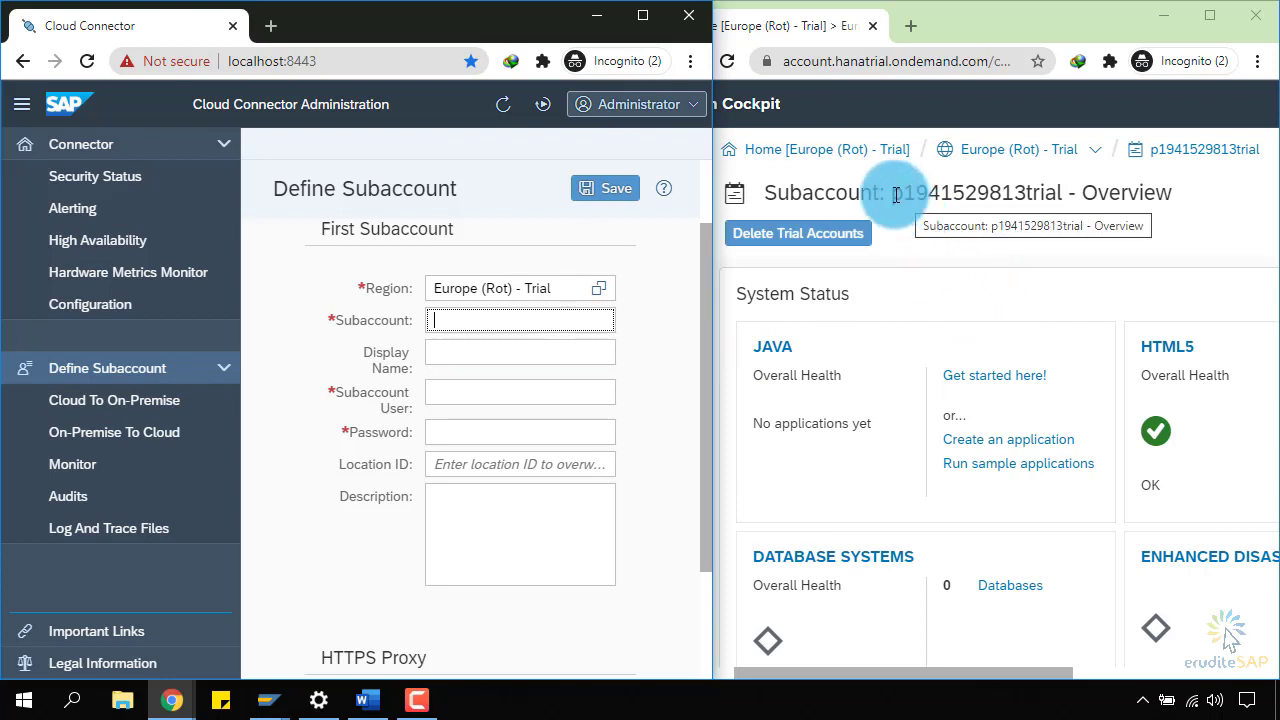
drag(894, 192, 1062, 193)
click(510, 322)
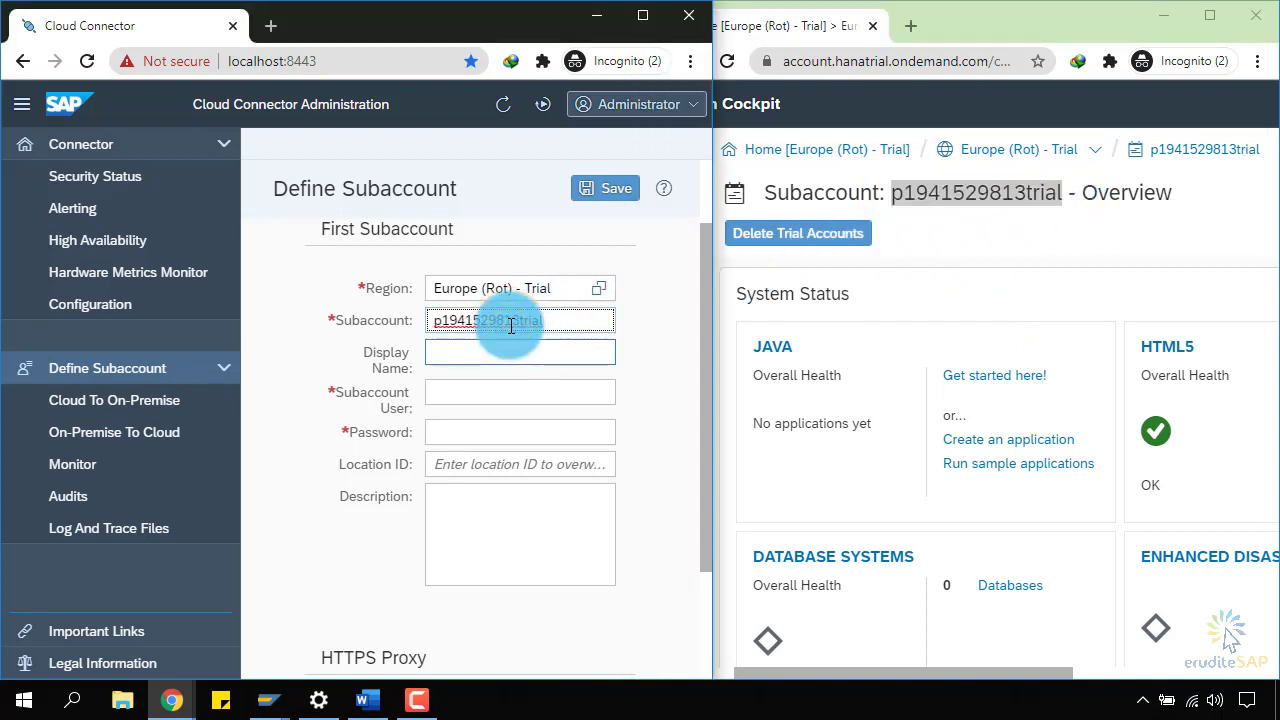
Enter MyNeoAccount as the Display Name.
click(538, 359)
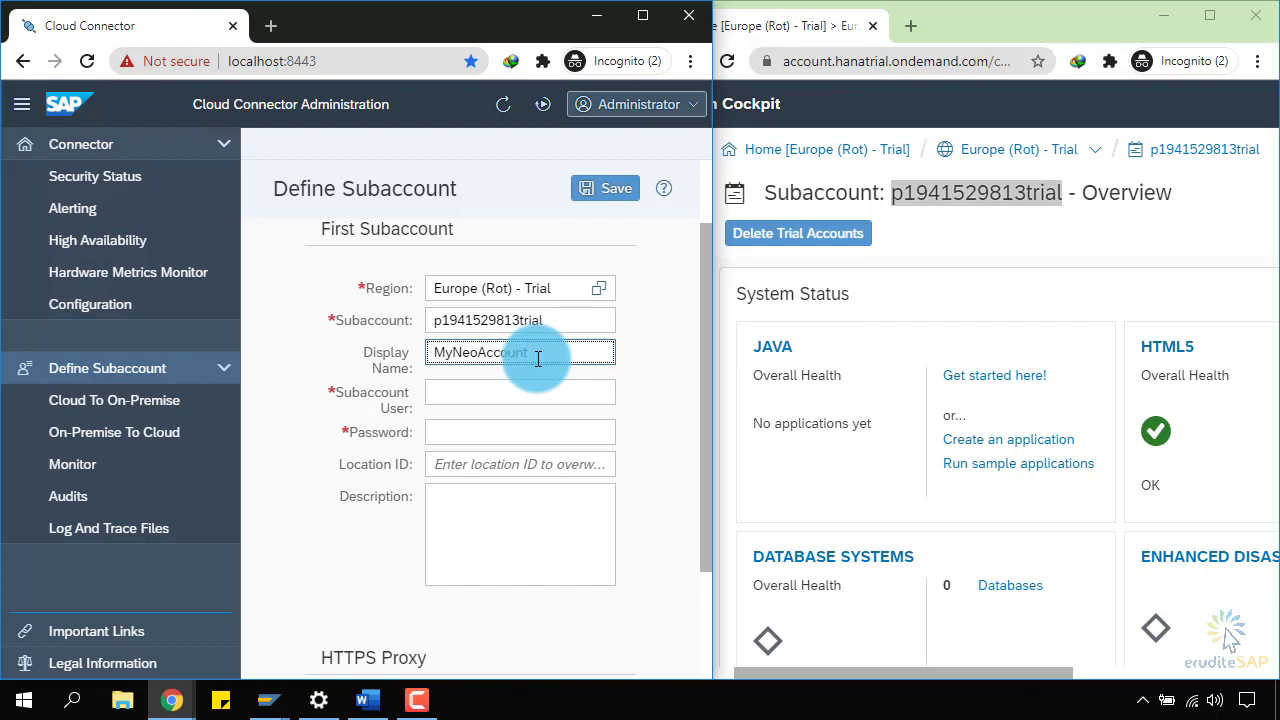
key(Tab)
click(366, 404)
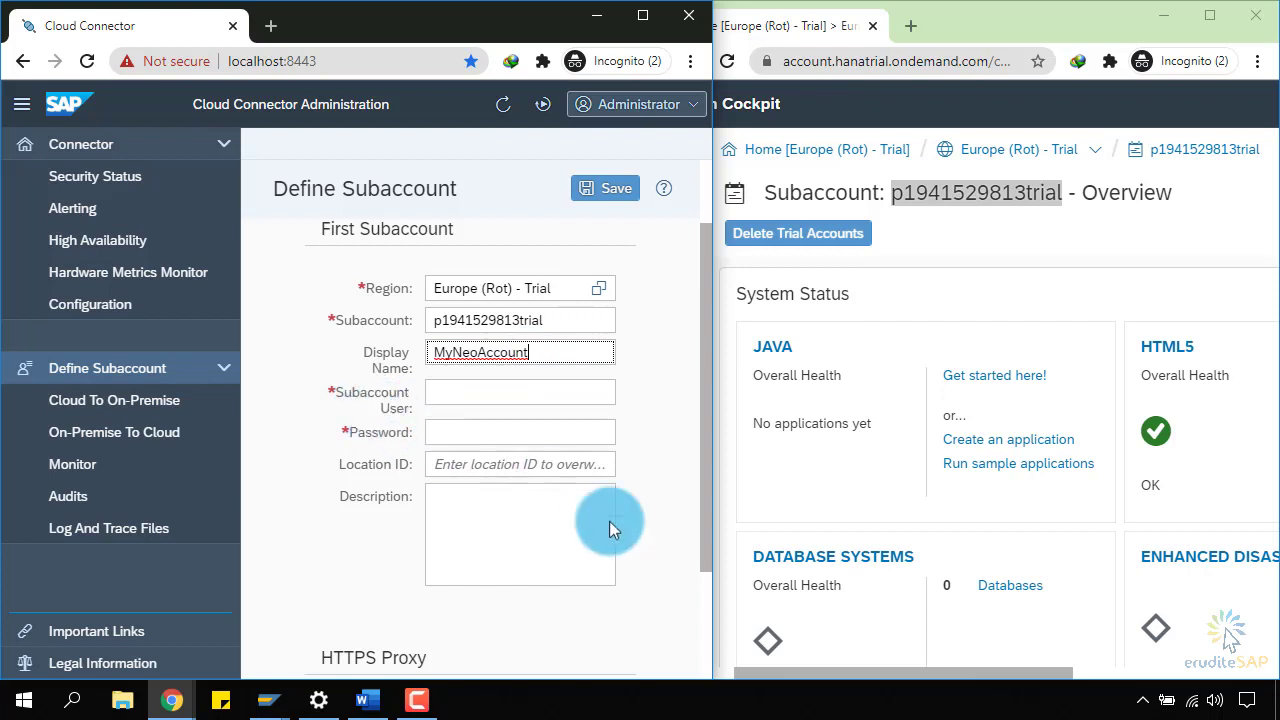
drag(923, 673, 1151, 680)
Copy the user ID from the cockpit's User Information into Subaccount User.
click(1132, 108)
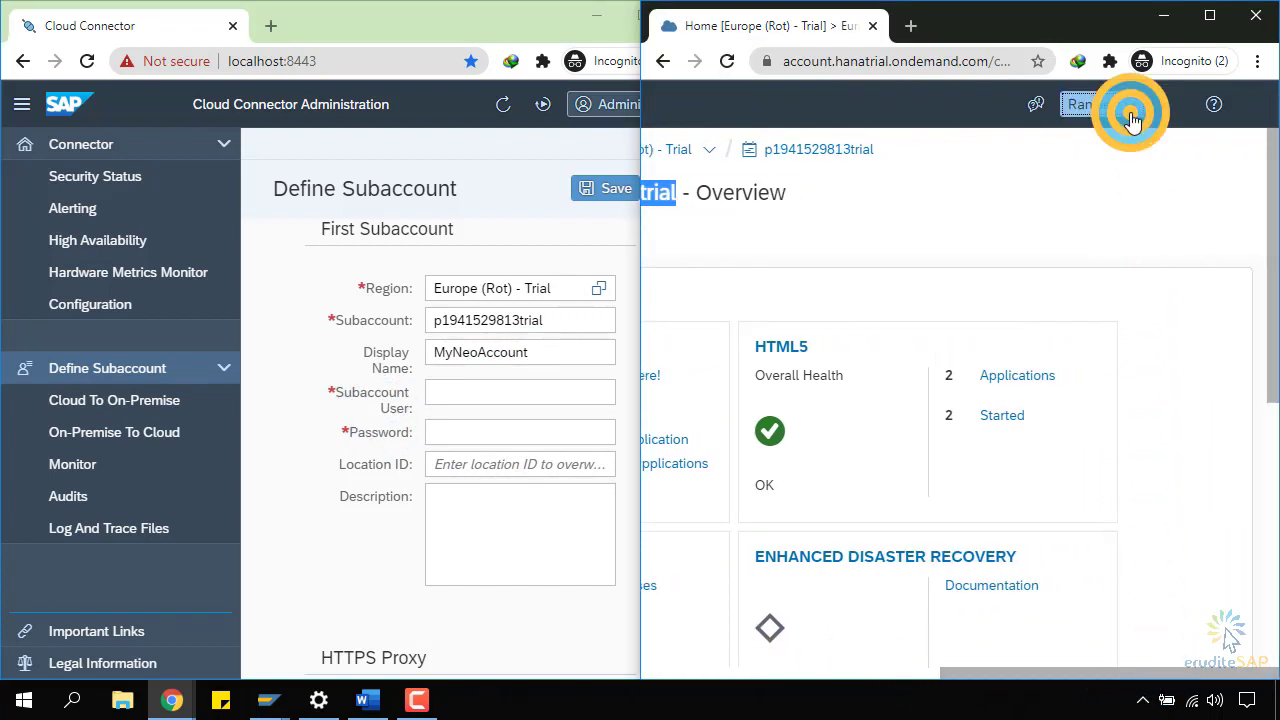
click(1131, 172)
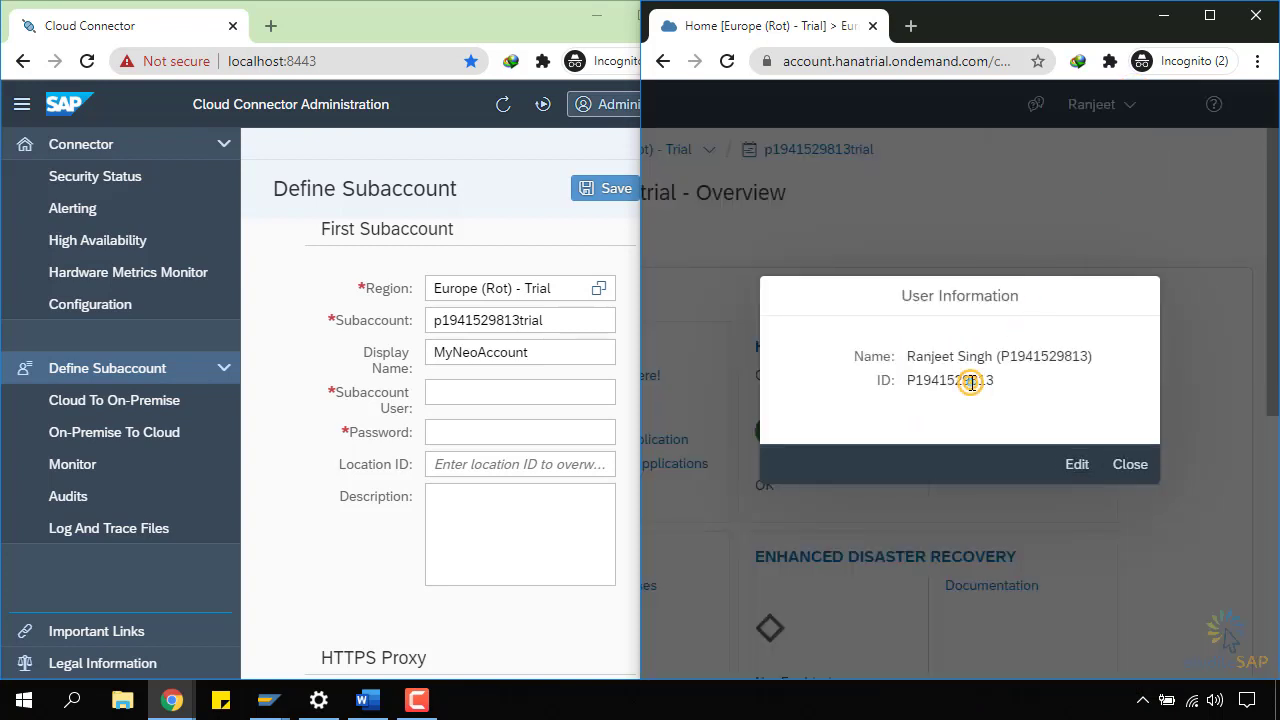
double_click(971, 383)
key(ctrl+c)
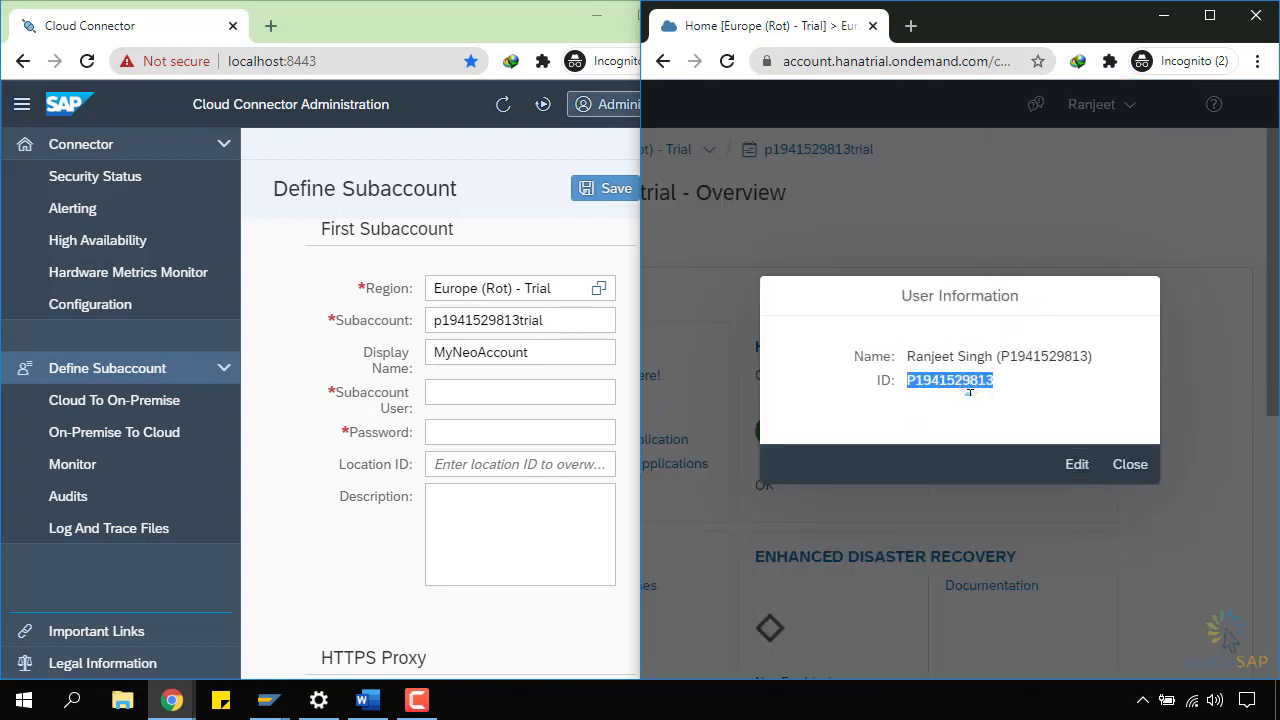
click(497, 394)
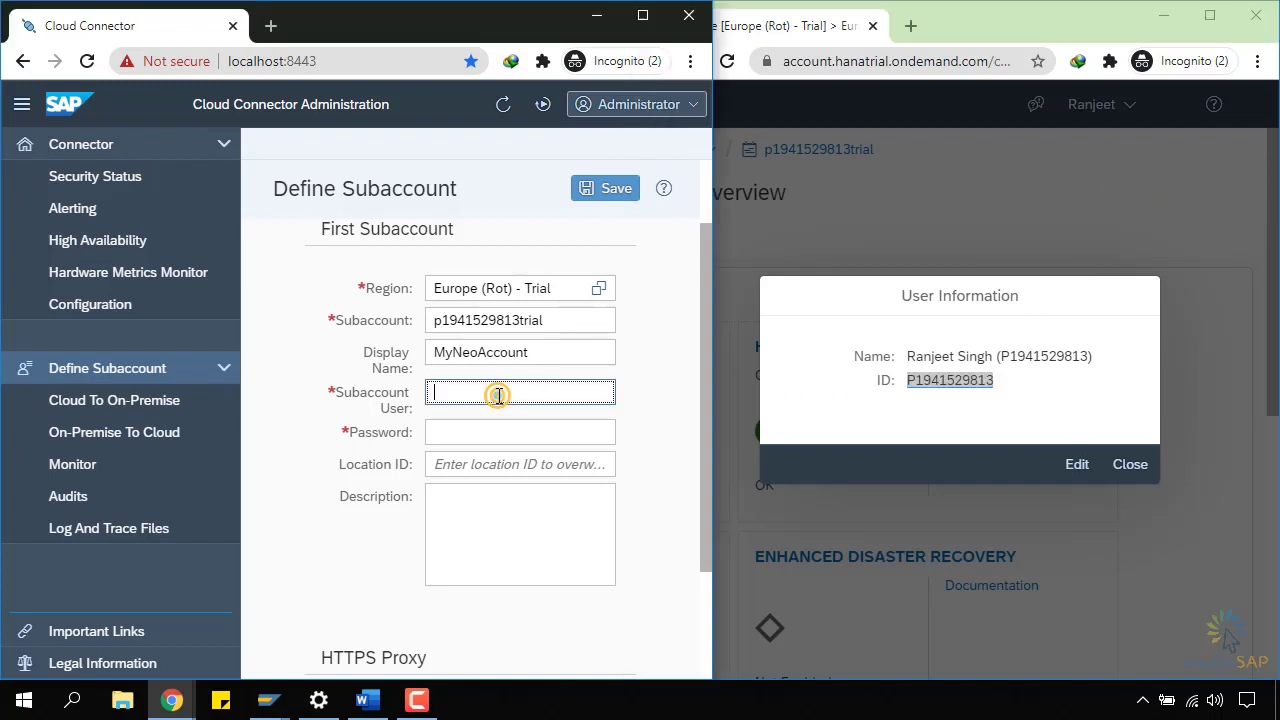
key(ctrl+v)
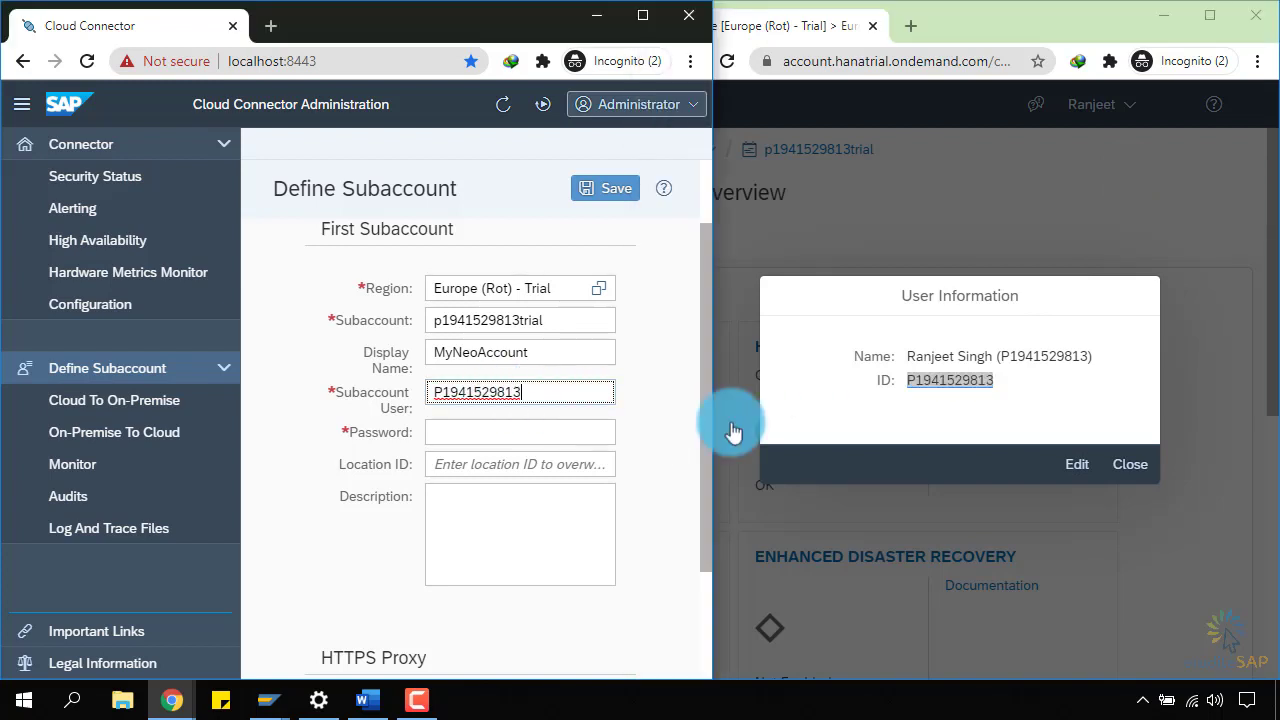
click(1122, 466)
Enter the subaccount password and save the subaccount definition.
click(517, 442)
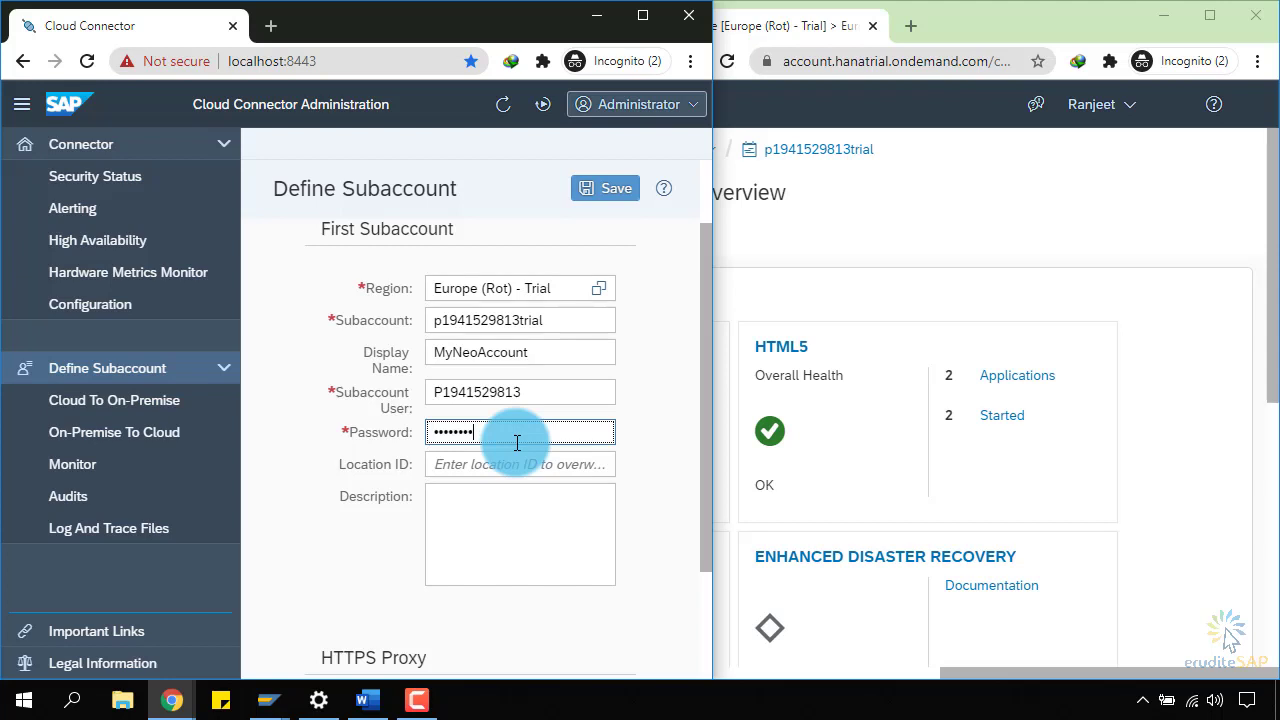
scroll(517, 442, down, 2)
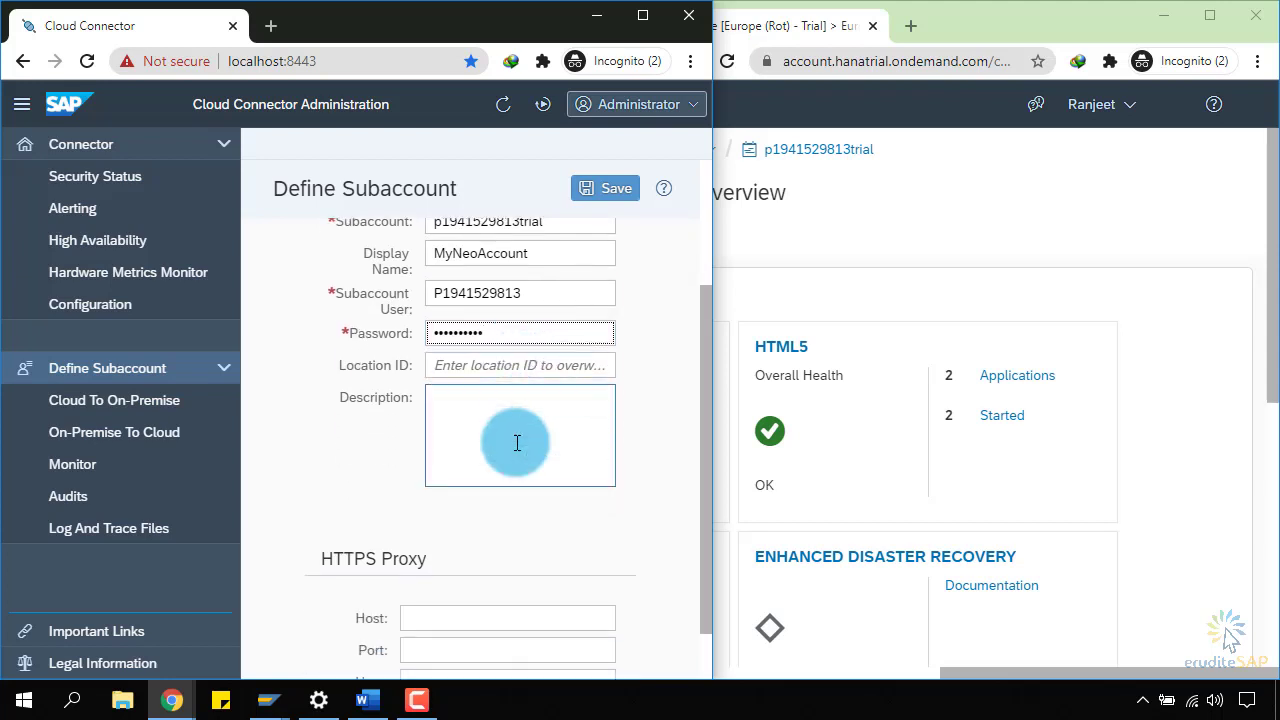
scroll(514, 443, up, 4)
click(596, 193)
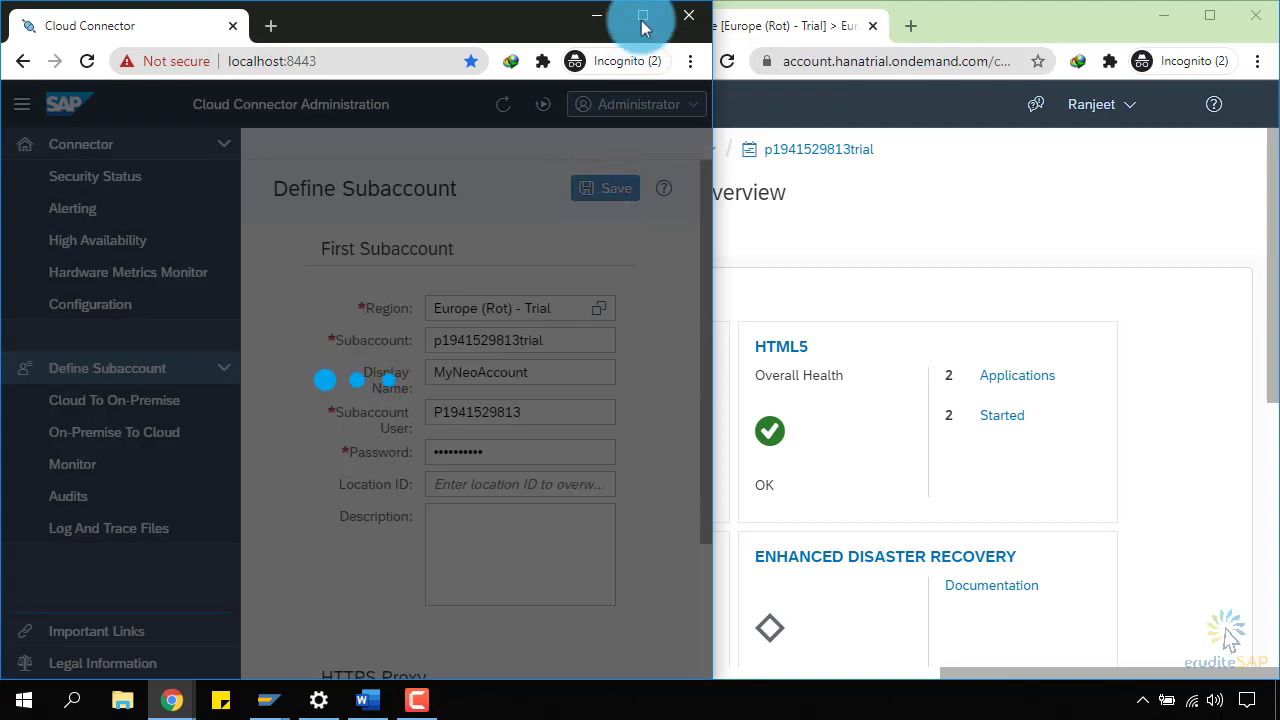
Maximize Cloud Connector and open MyNeoAccount's Cloud To On-Premise access control page.
click(643, 15)
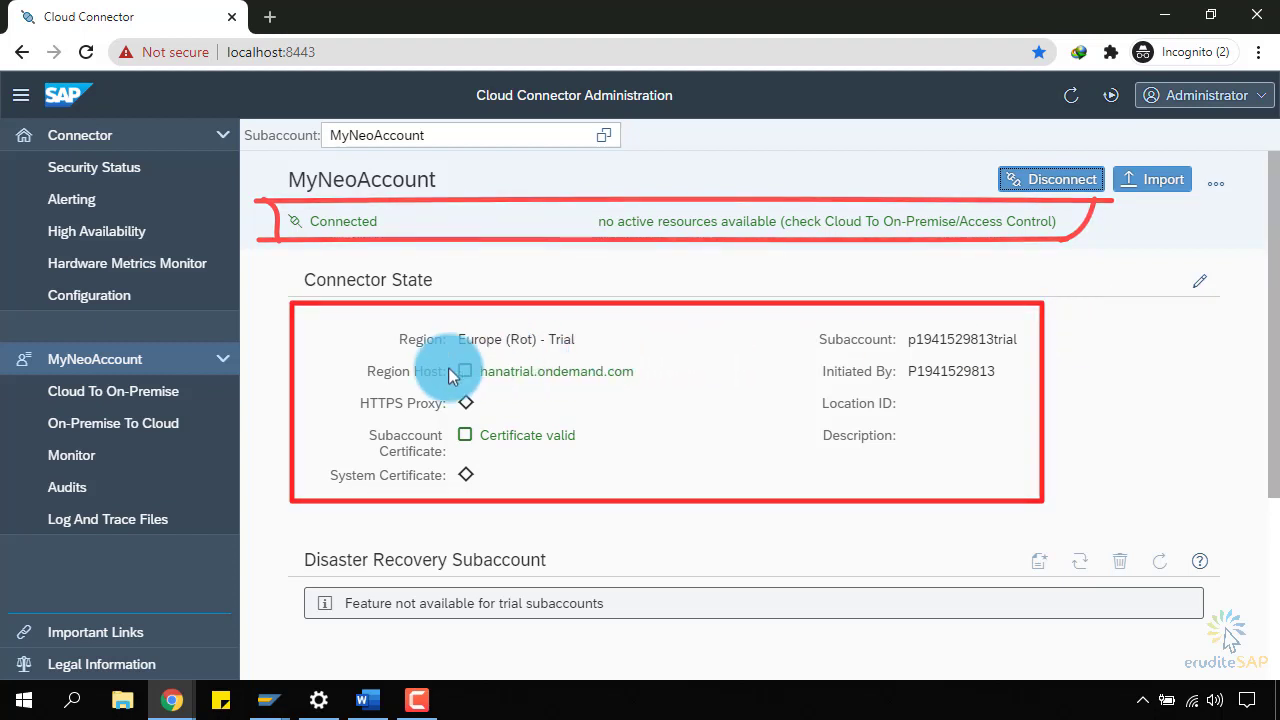
click(160, 400)
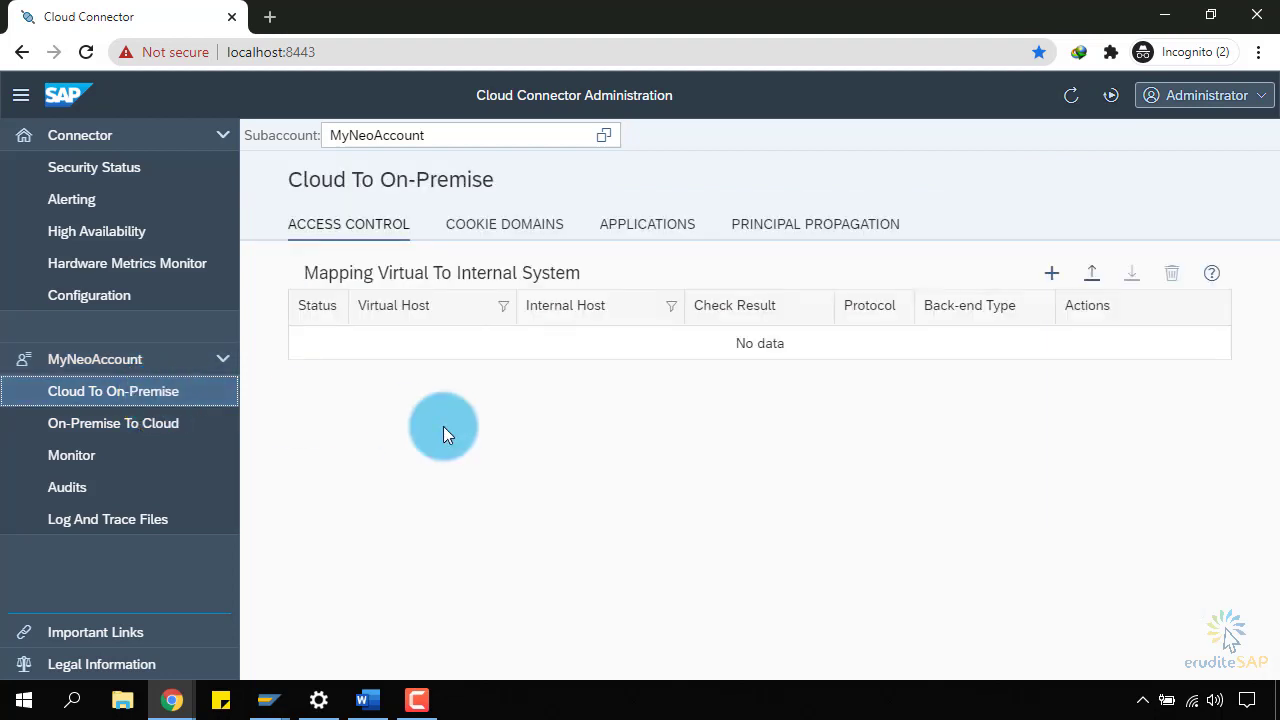
Start a new system mapping with ABAP System as the back-end type.
click(1047, 276)
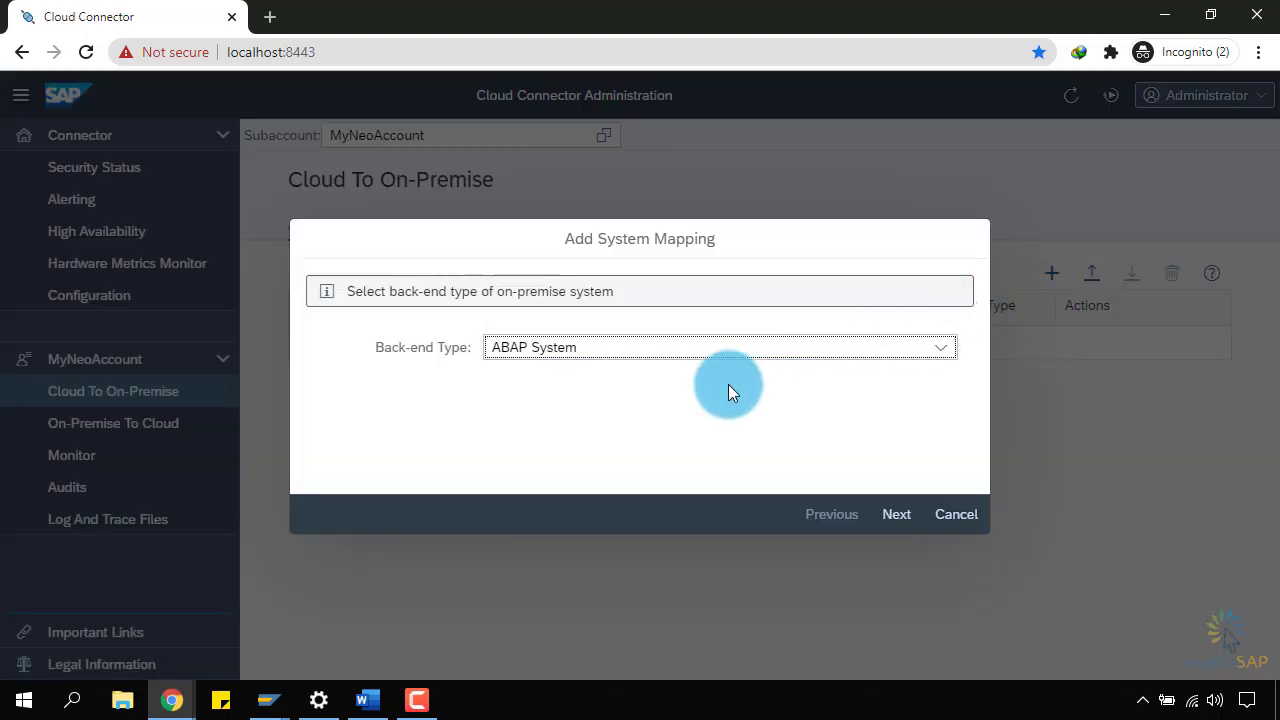
click(950, 350)
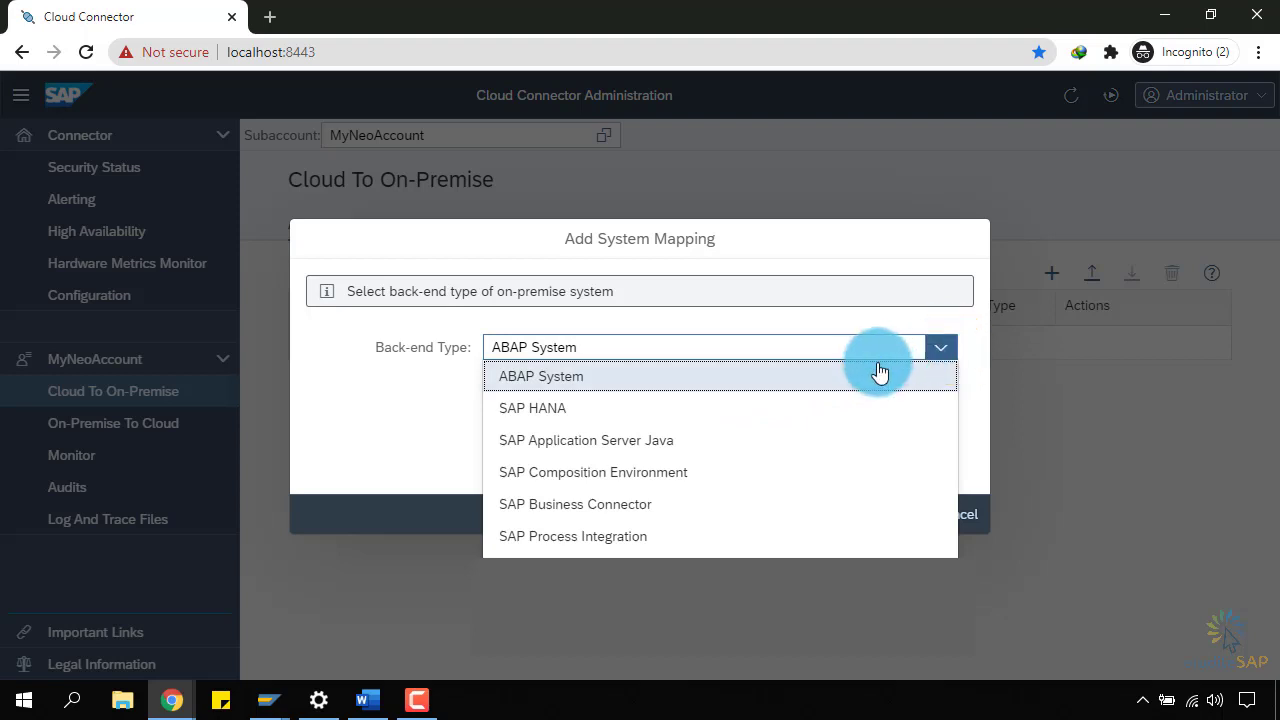
click(877, 362)
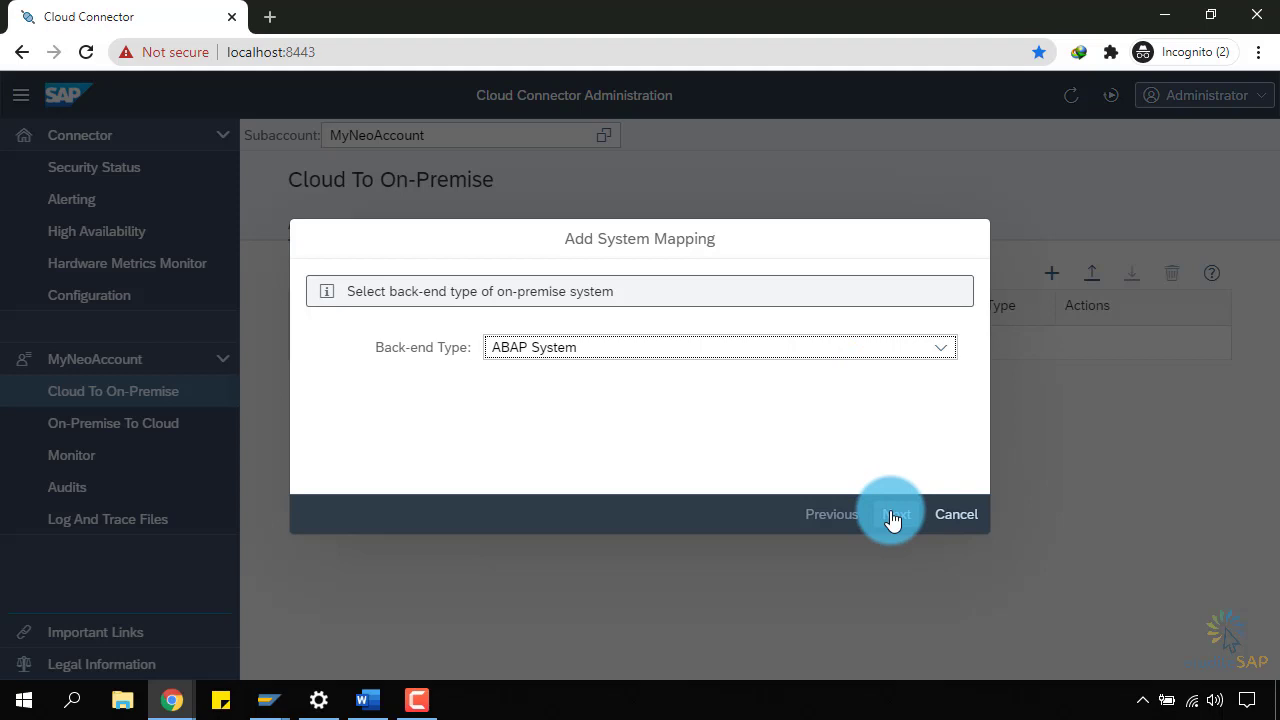
click(894, 516)
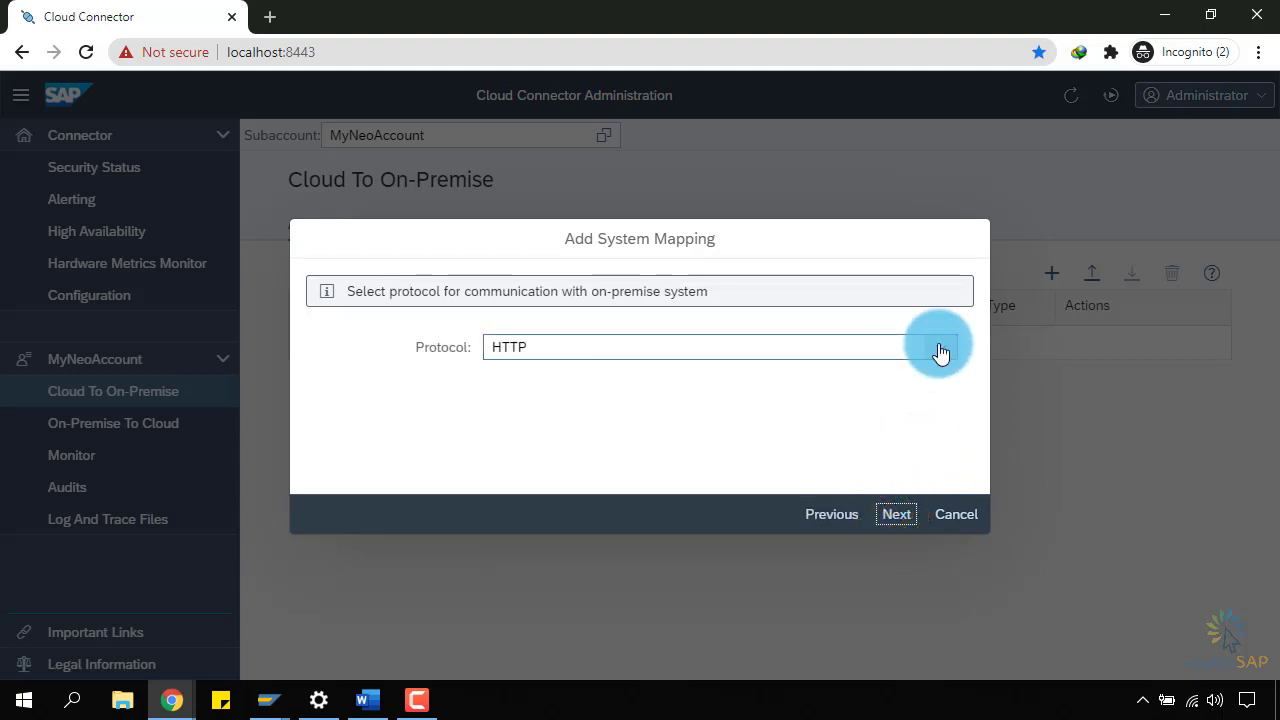
Choose HTTPS as the protocol and reach the internal host and port step.
click(940, 349)
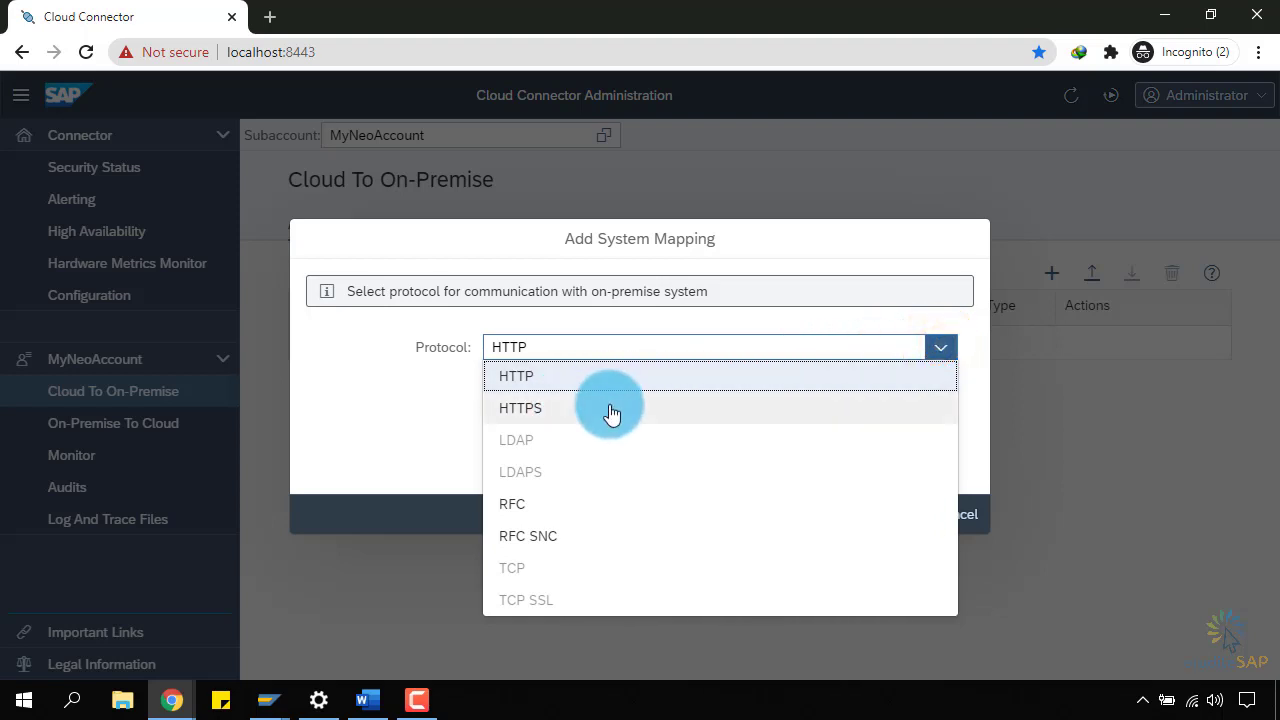
click(612, 413)
click(893, 514)
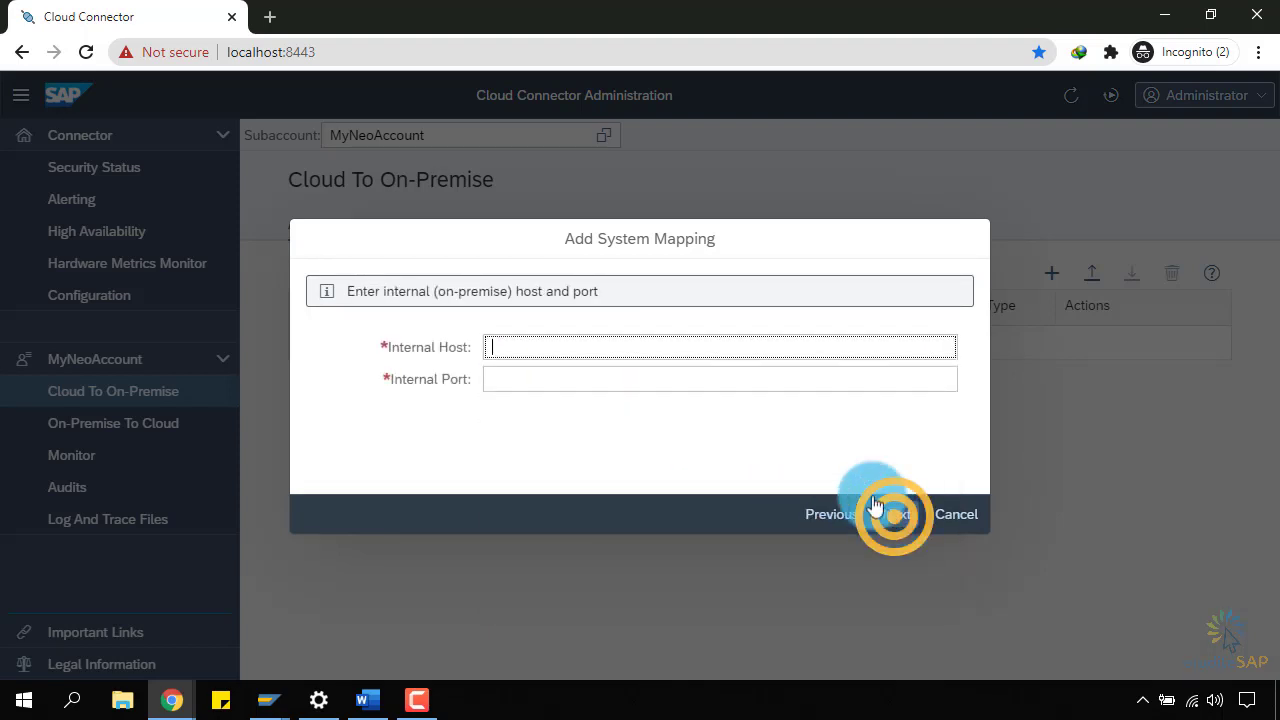
click(631, 377)
click(643, 347)
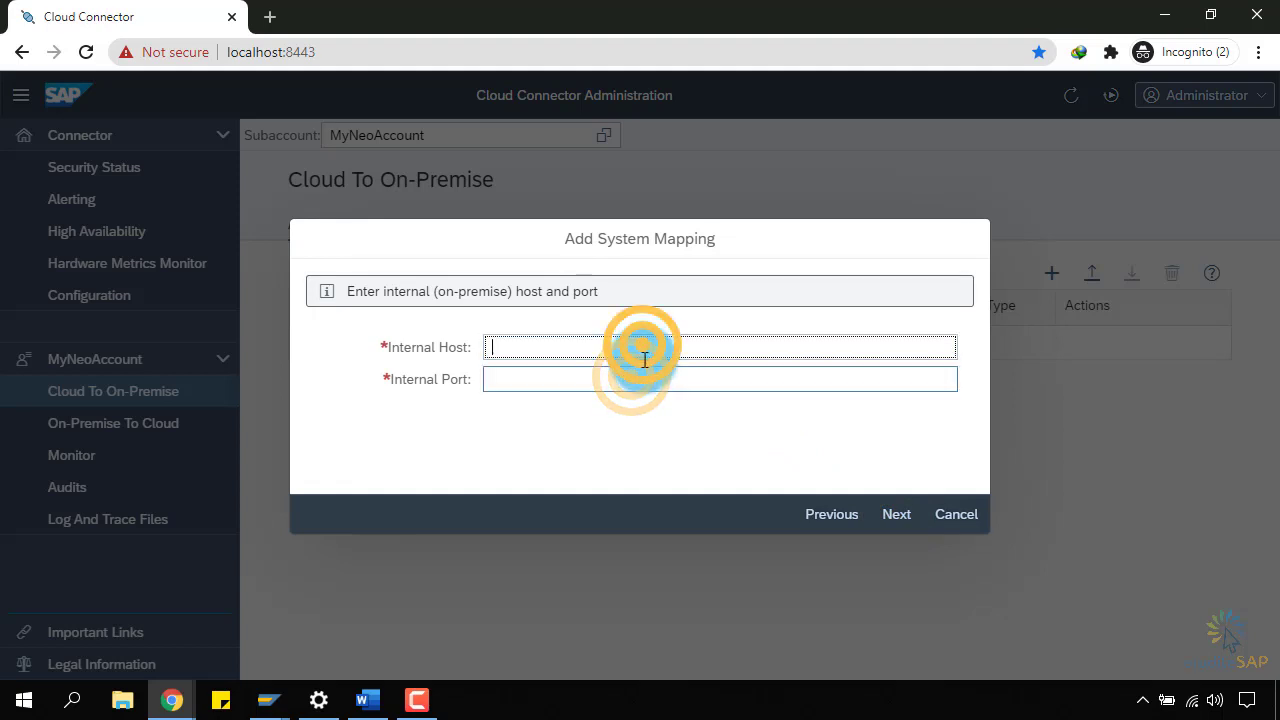
click(645, 369)
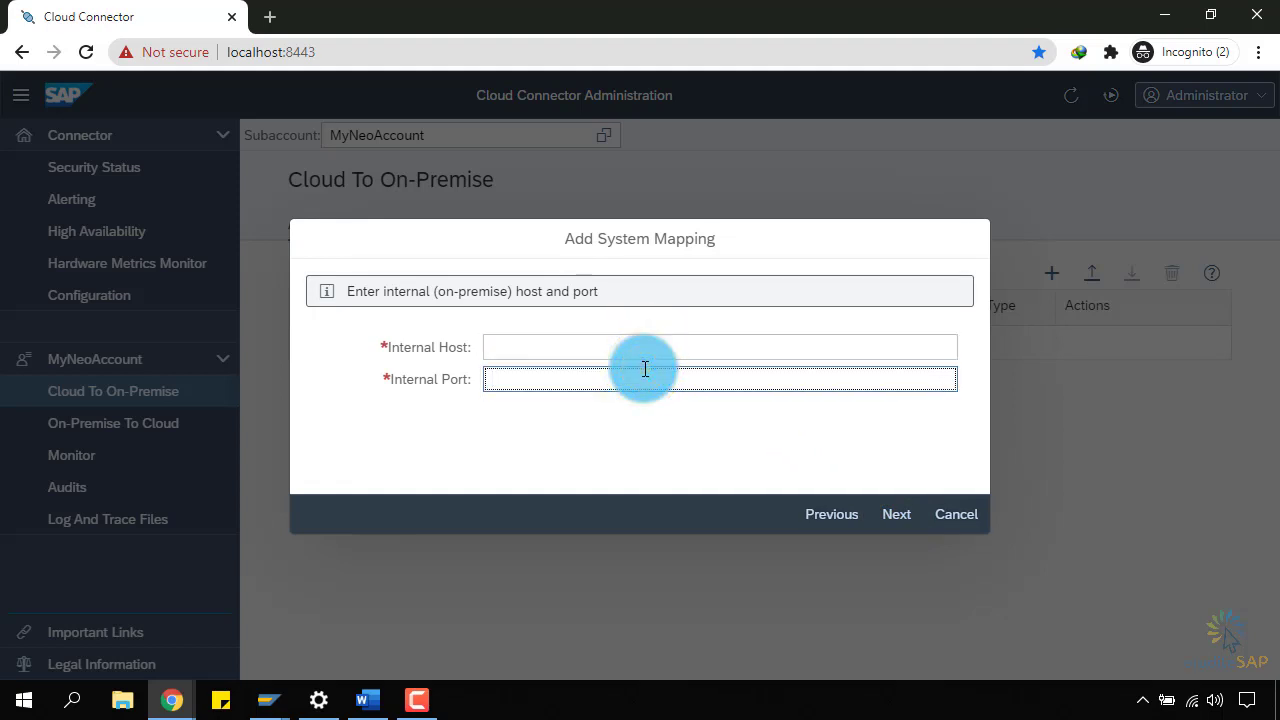
click(275, 695)
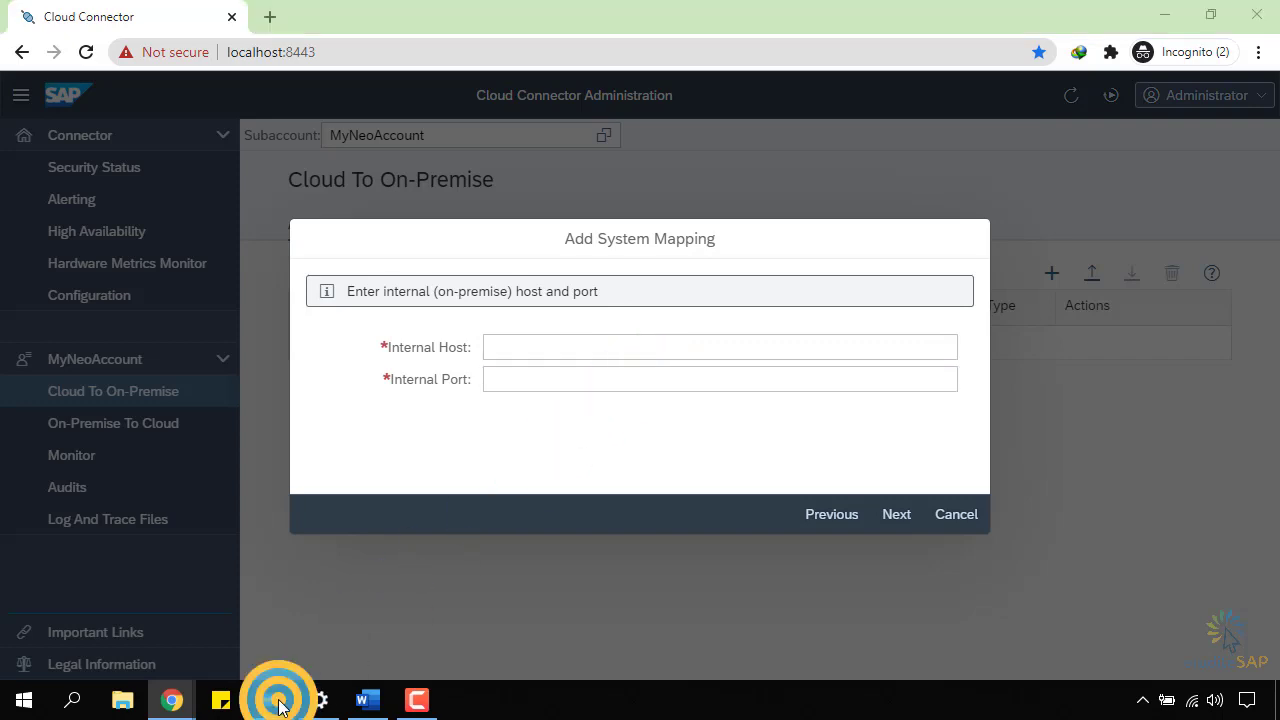
Inspect the Gateway Client request URI and the XML response feed.
click(335, 630)
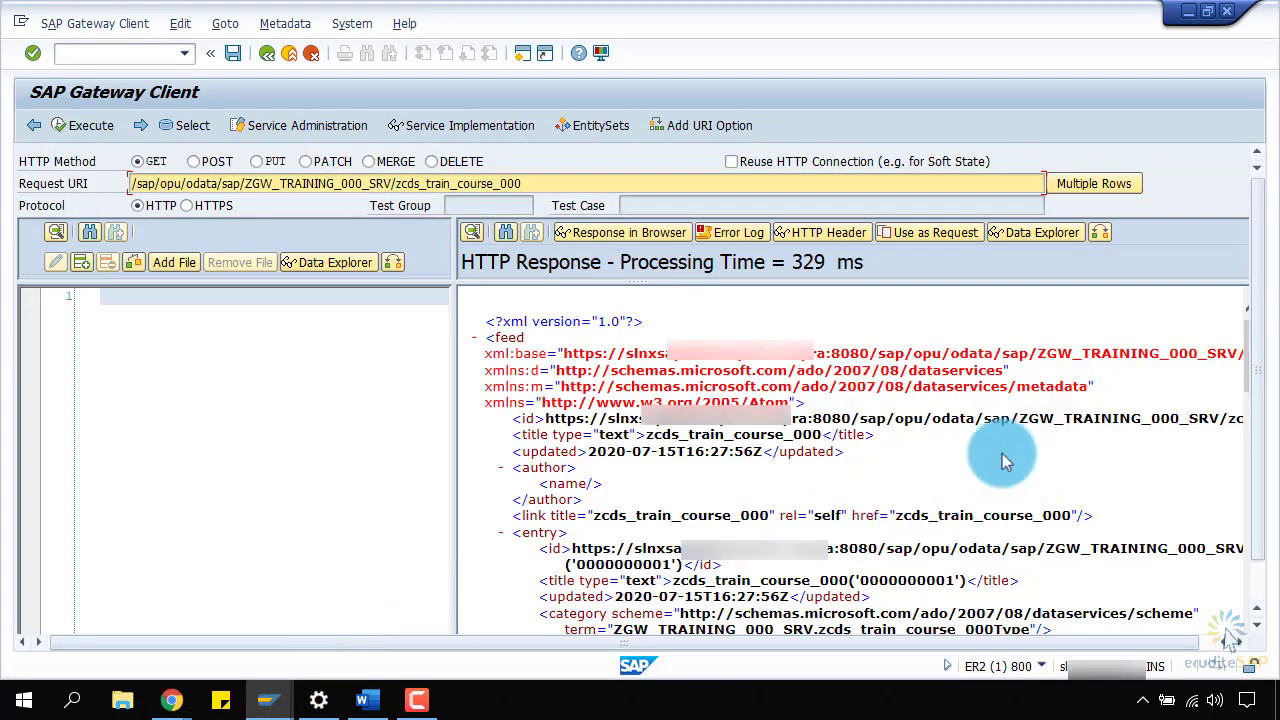
drag(662, 185, 71, 190)
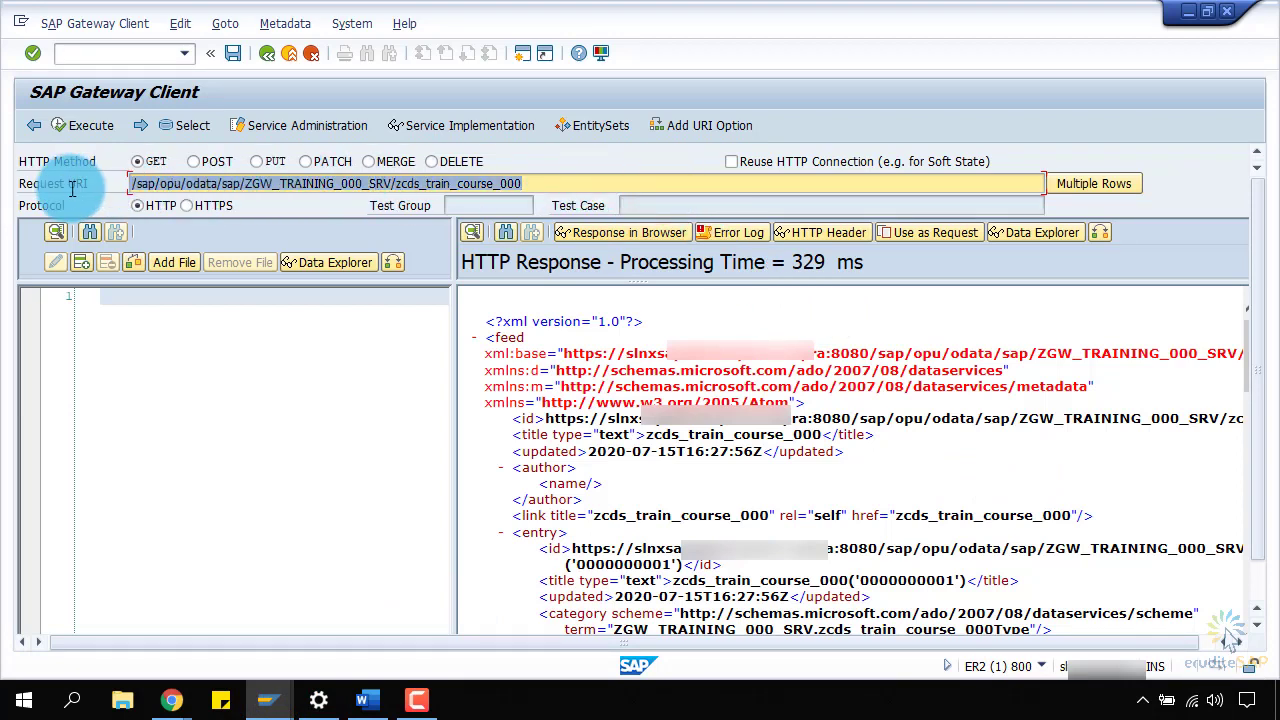
click(596, 189)
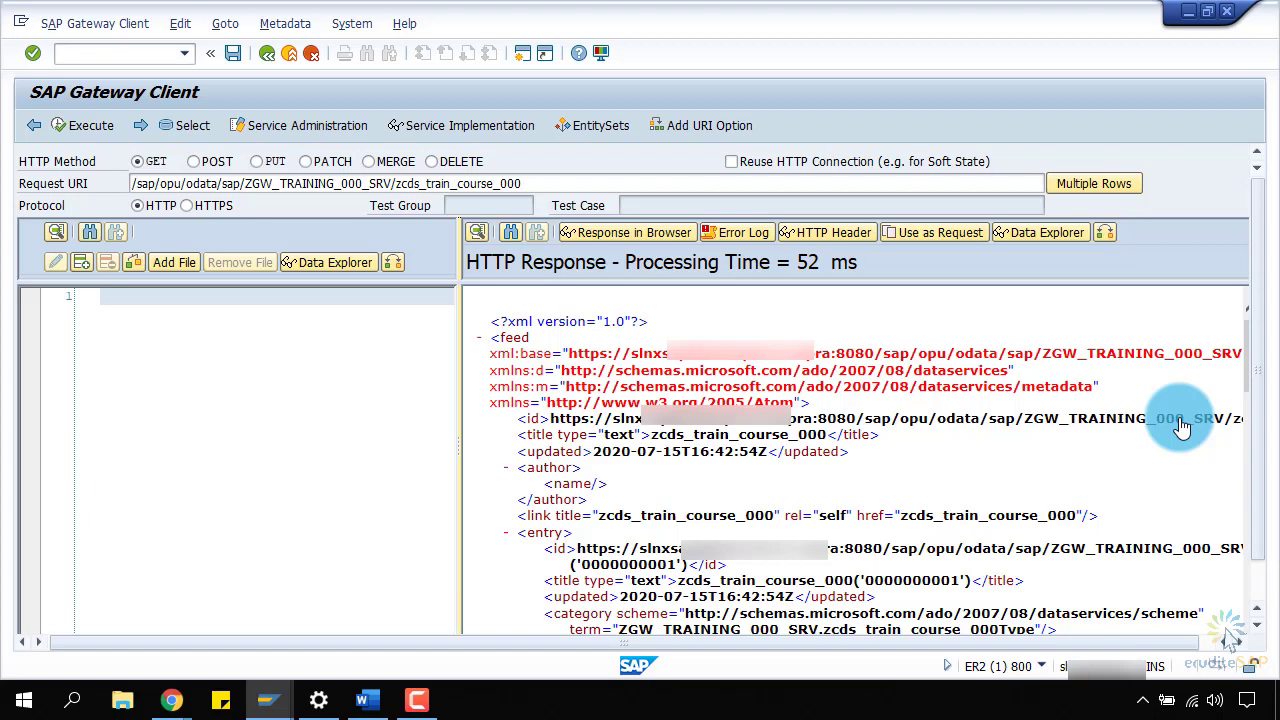
click(909, 645)
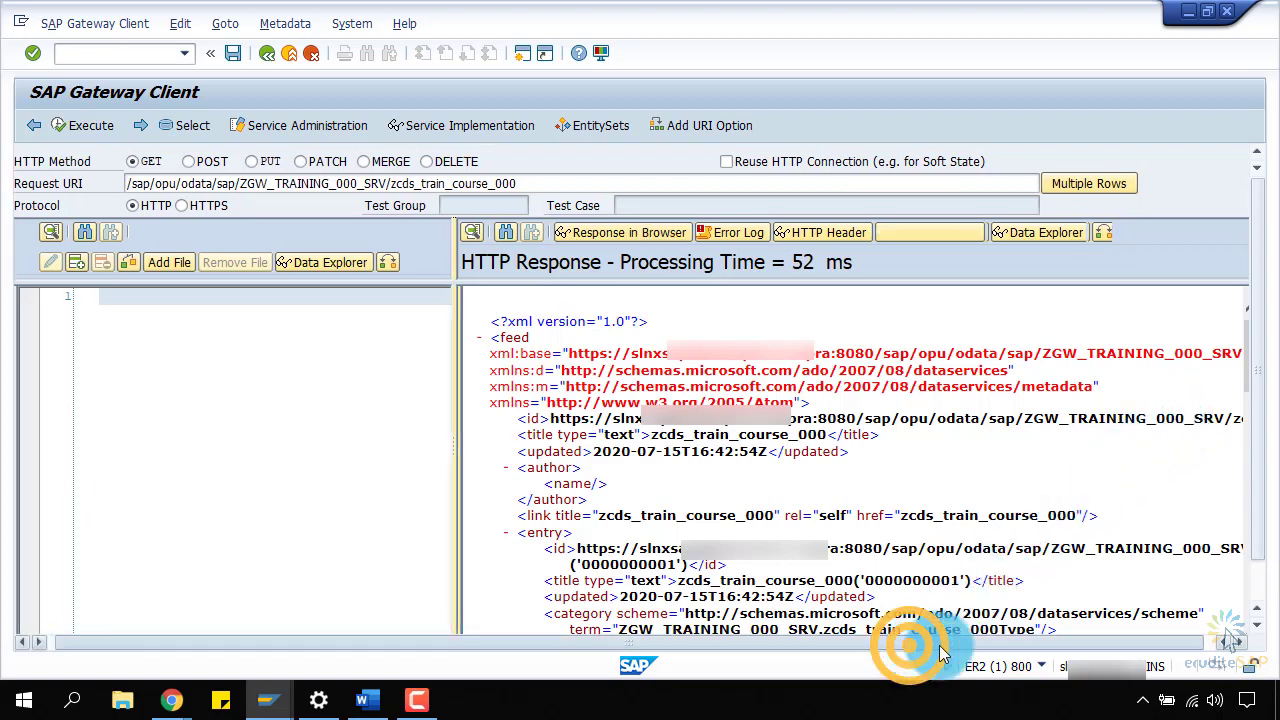
click(595, 372)
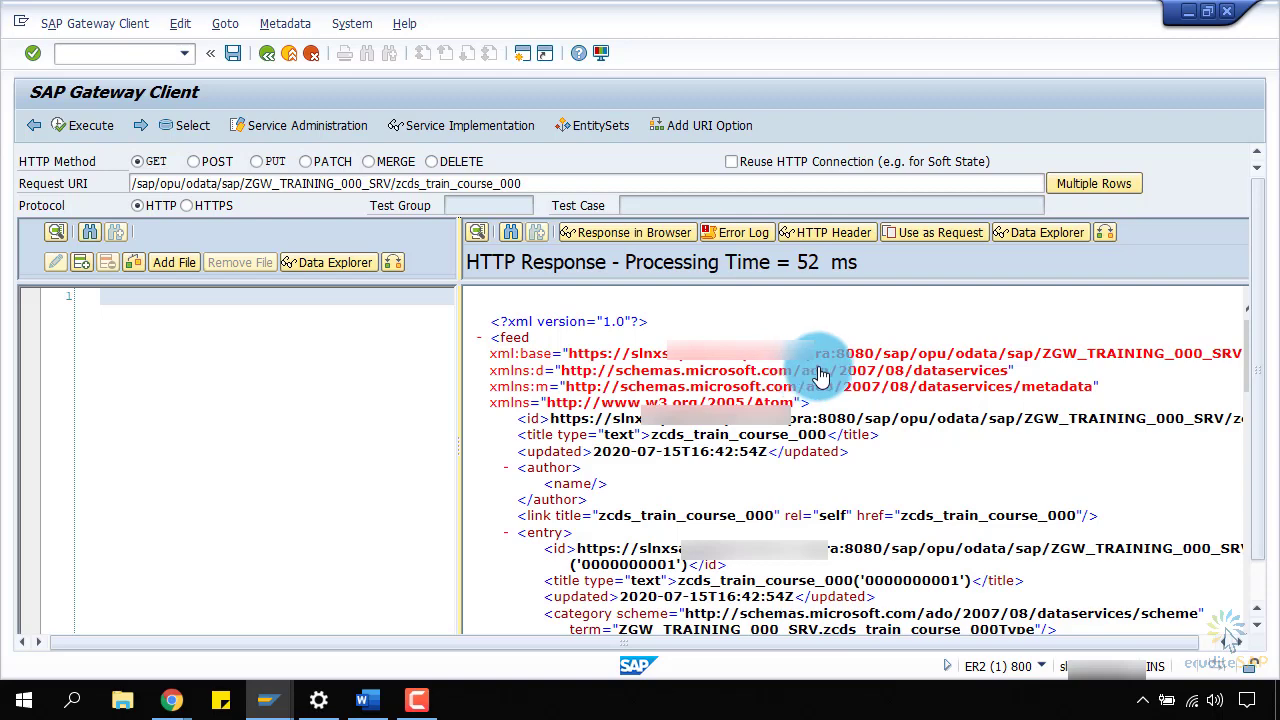
click(830, 355)
click(830, 352)
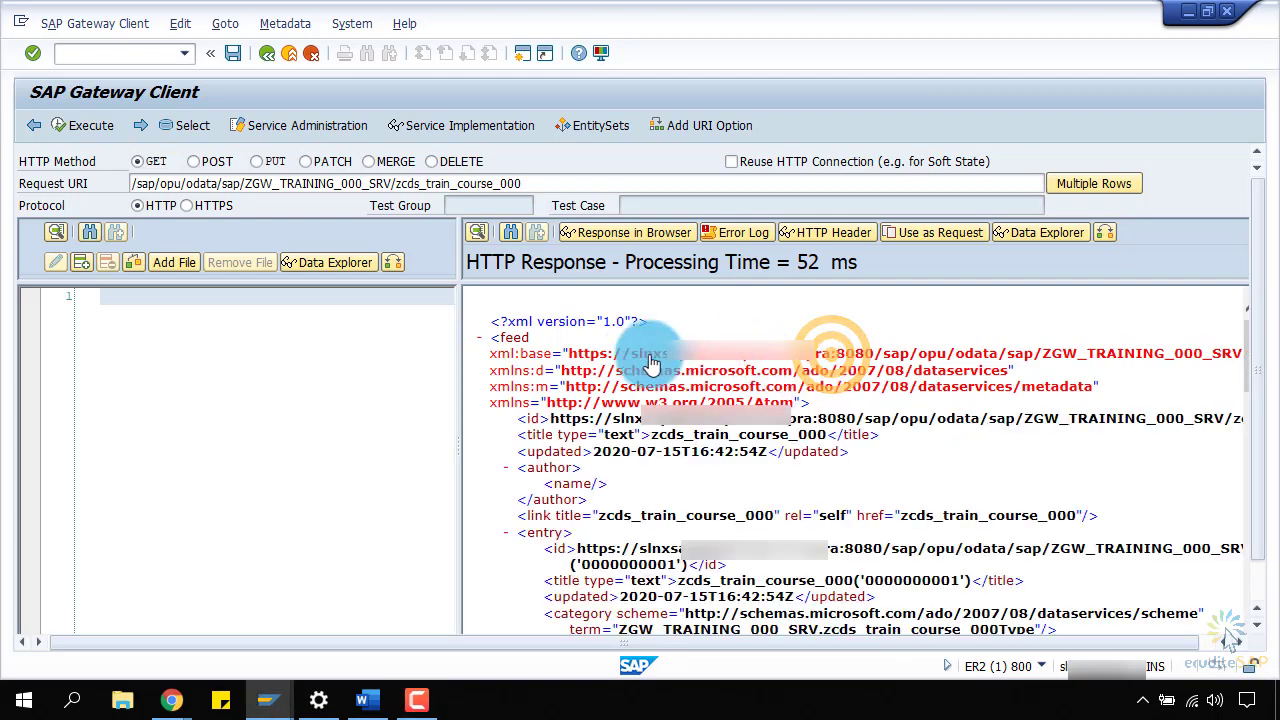
click(735, 360)
click(752, 360)
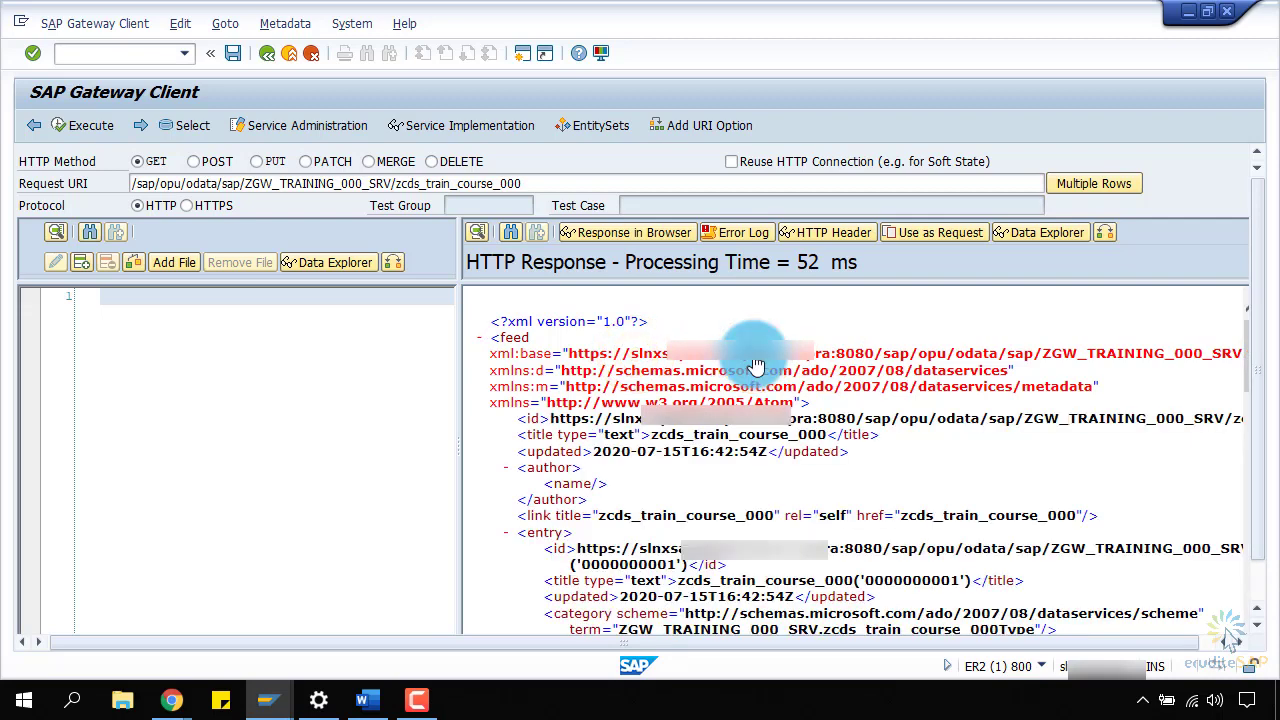
Copy the backend hostname from the response's <id> line.
double_click(809, 418)
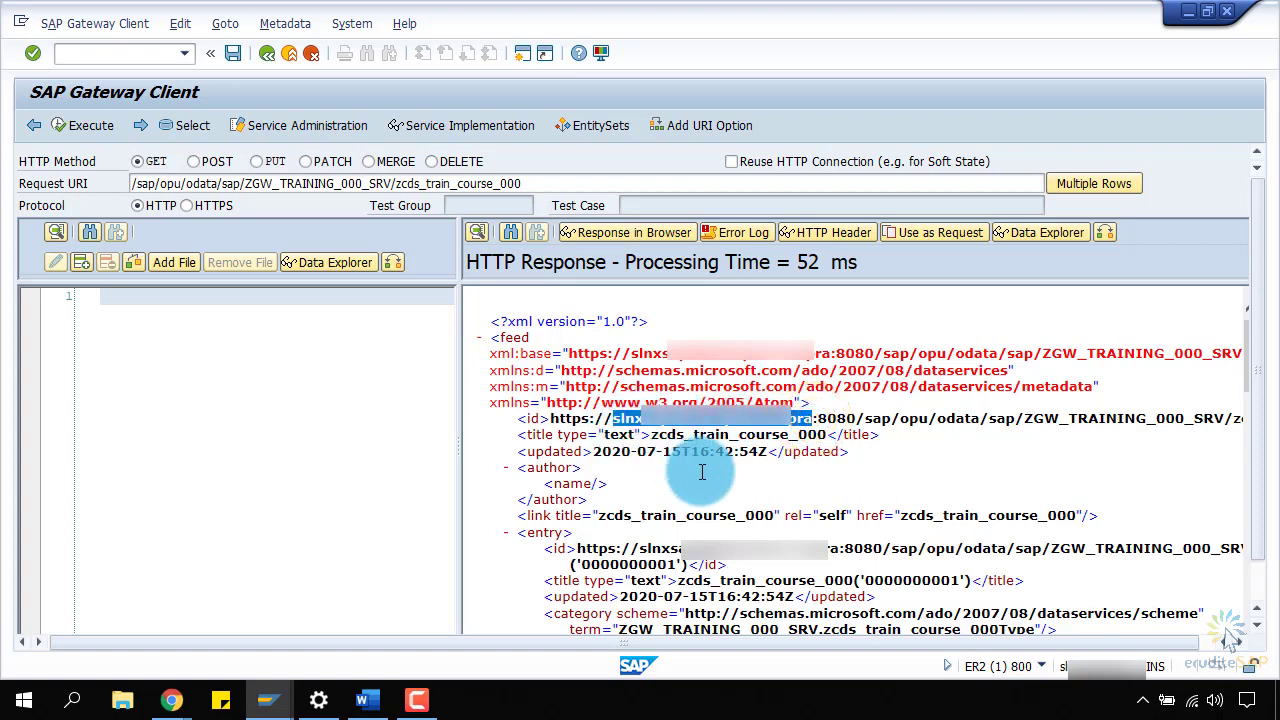
key(ctrl+c)
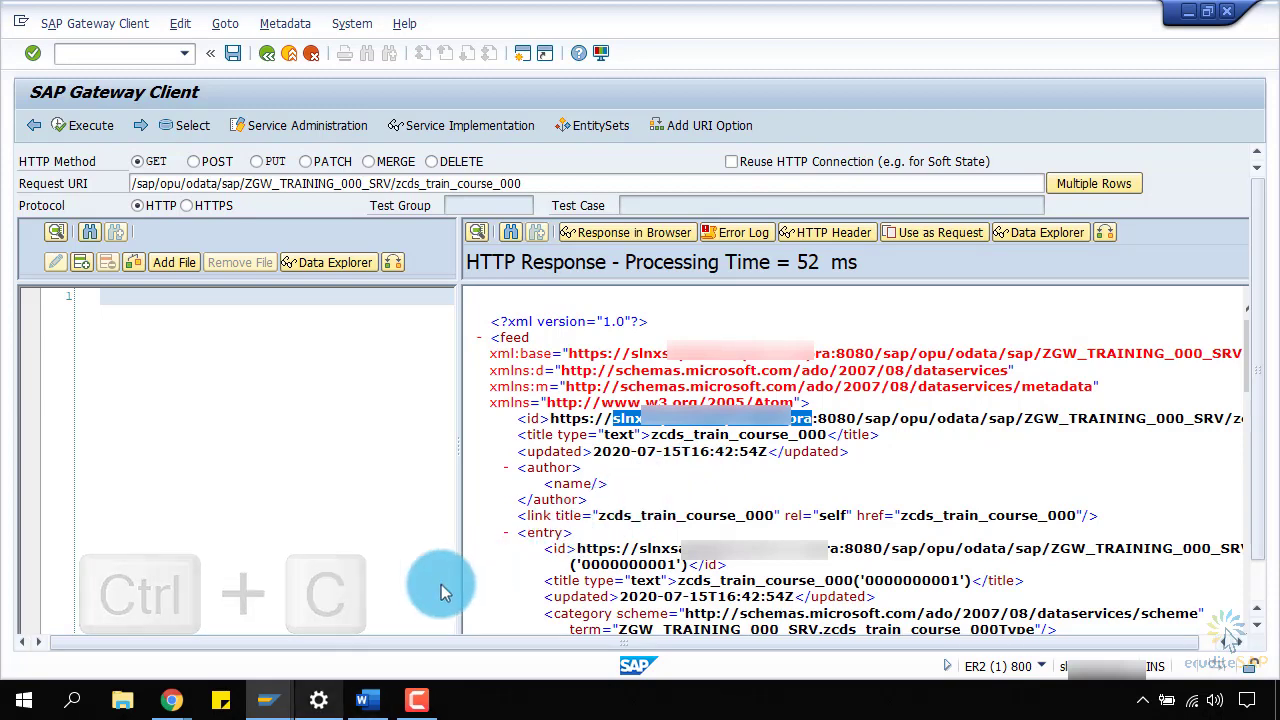
click(180, 700)
click(177, 627)
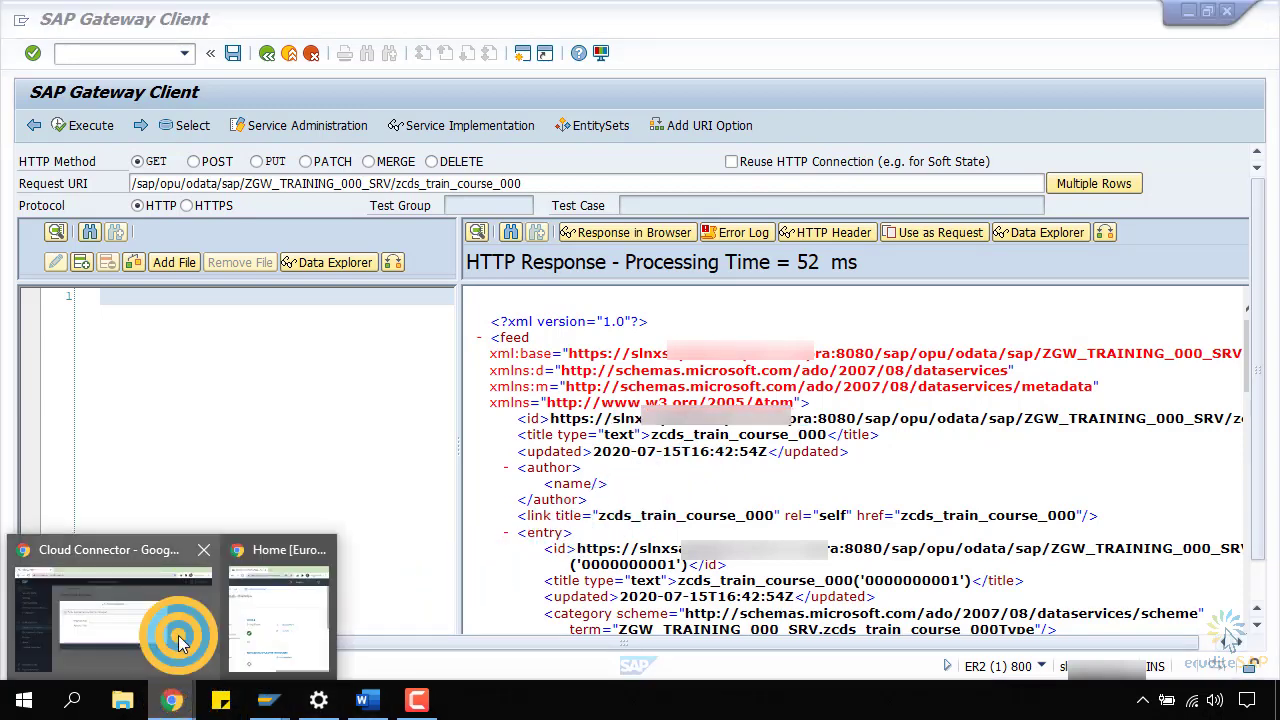
Fill Internal Host with the copied hostname and Internal Port with 8080, then advance.
click(612, 347)
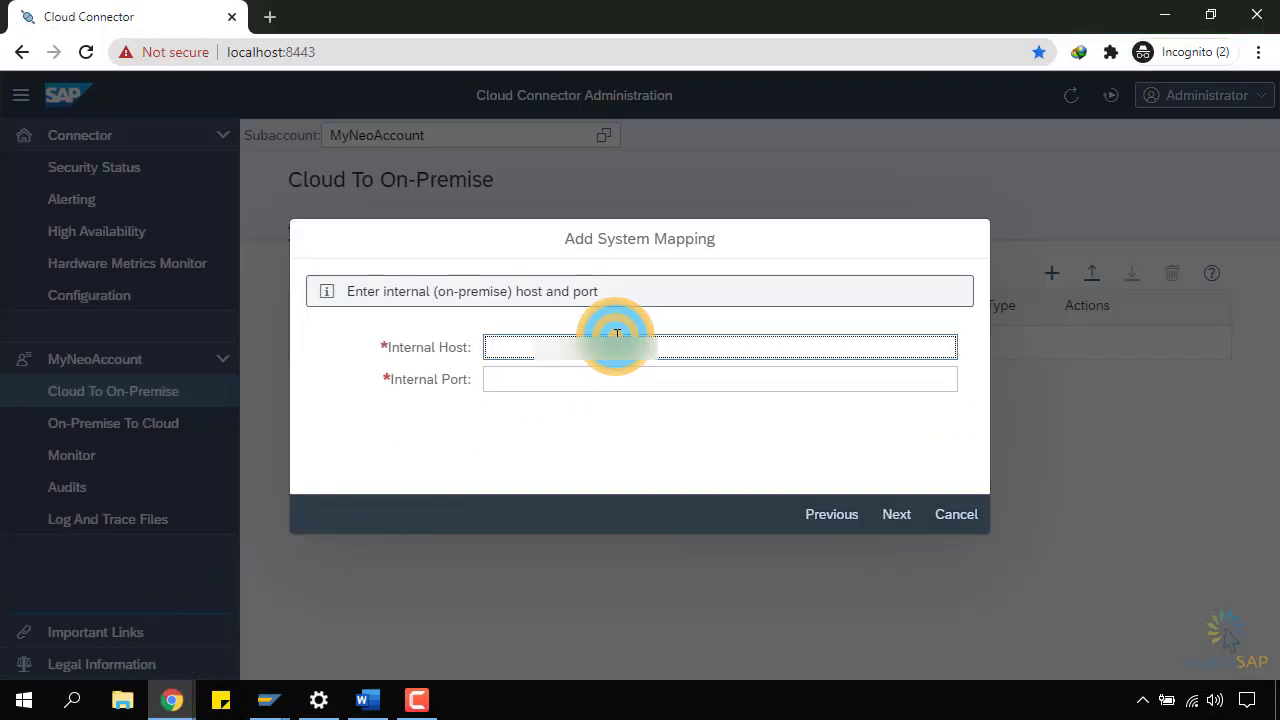
key(ctrl+v)
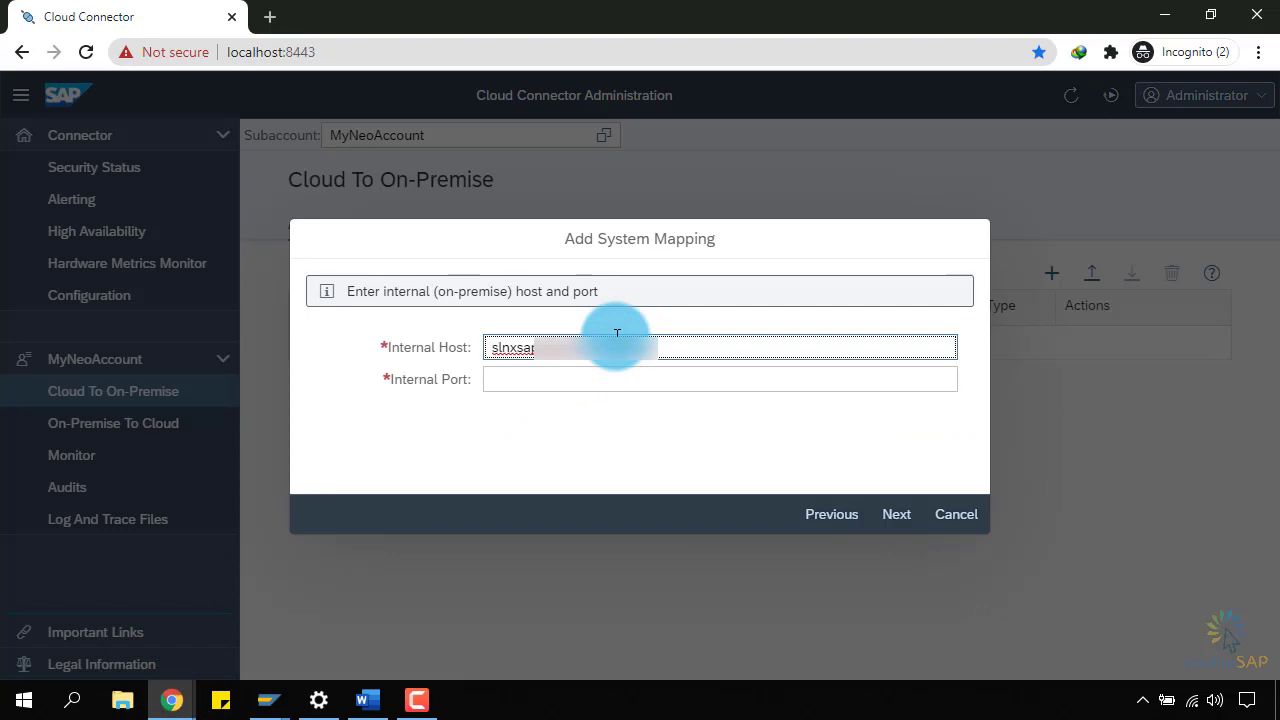
click(1164, 15)
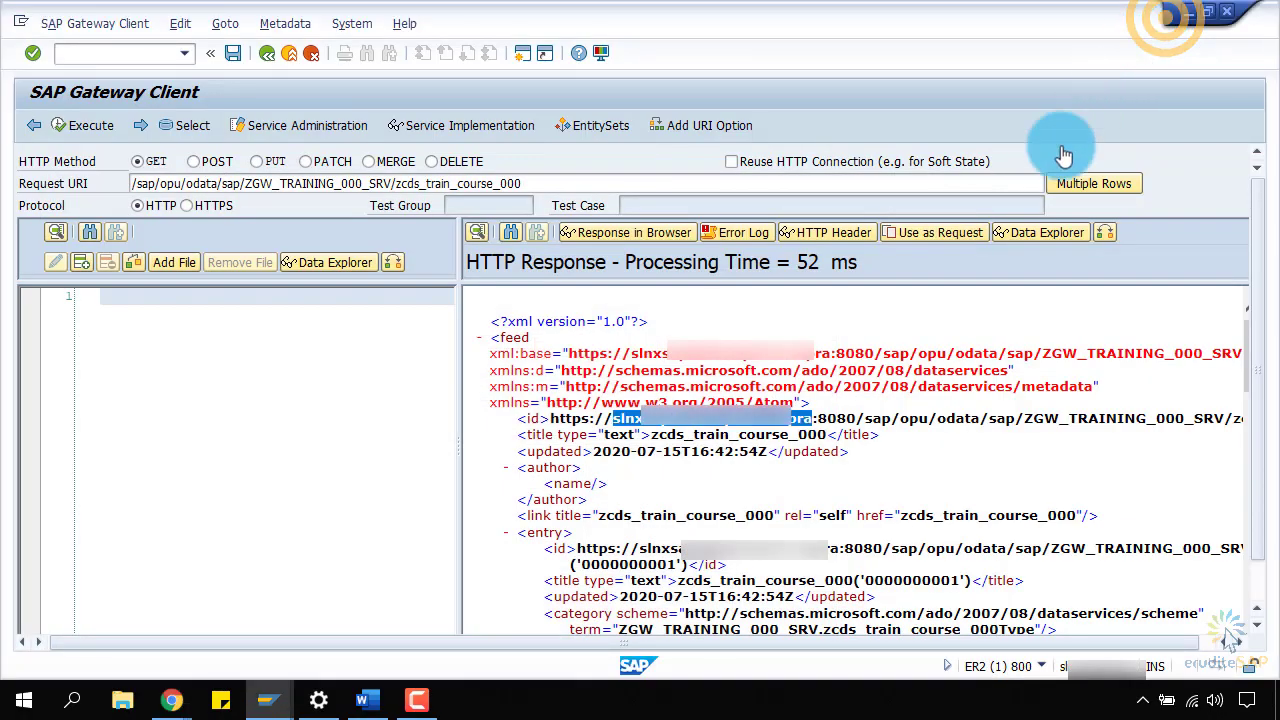
double_click(839, 418)
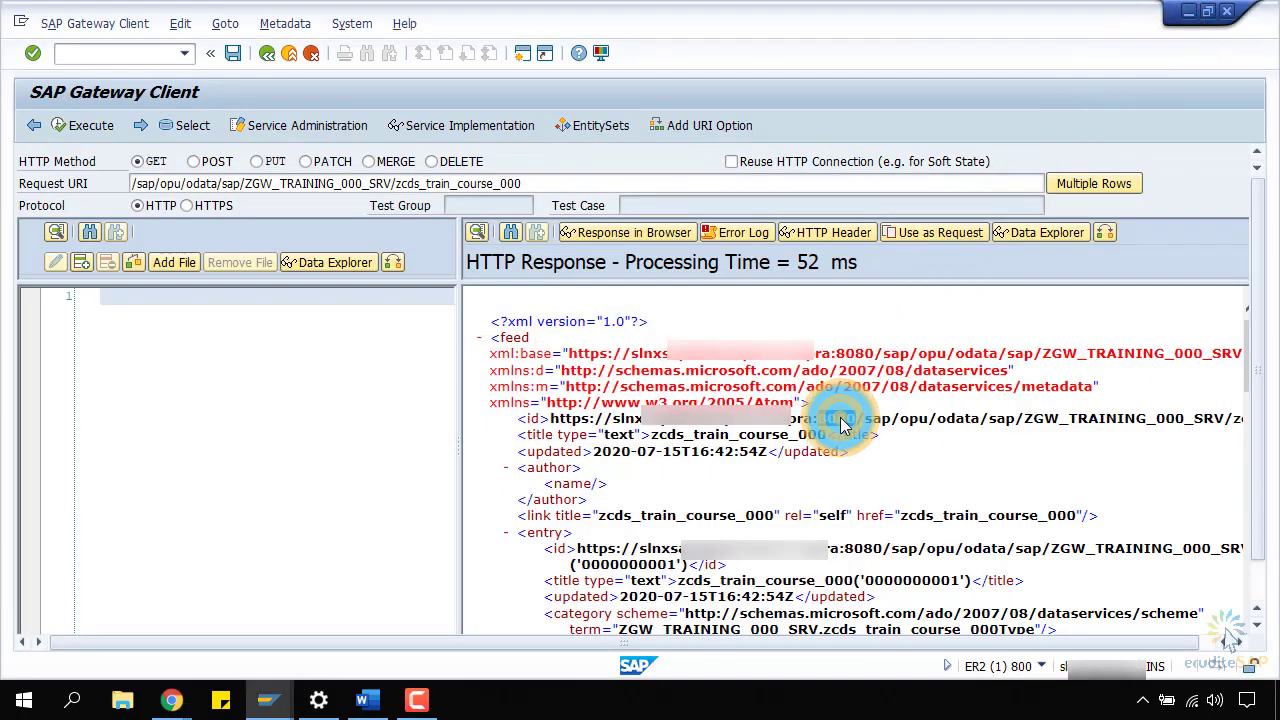
click(171, 699)
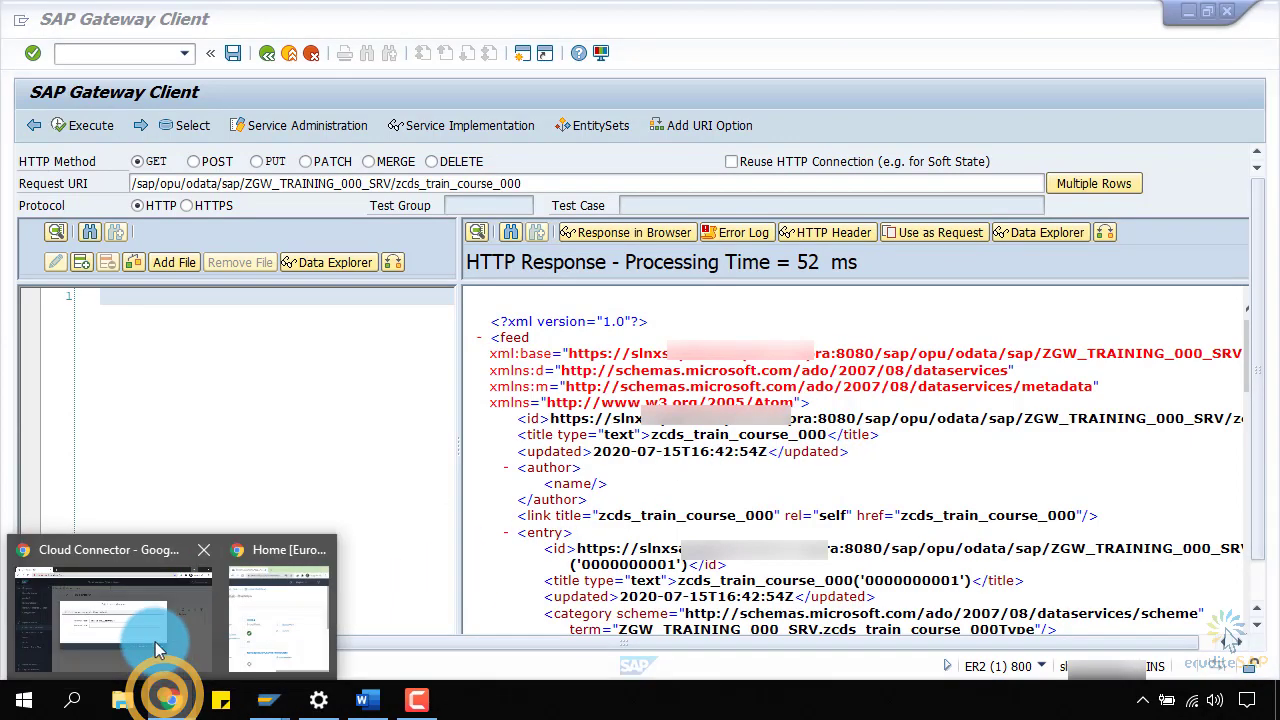
click(157, 648)
click(604, 378)
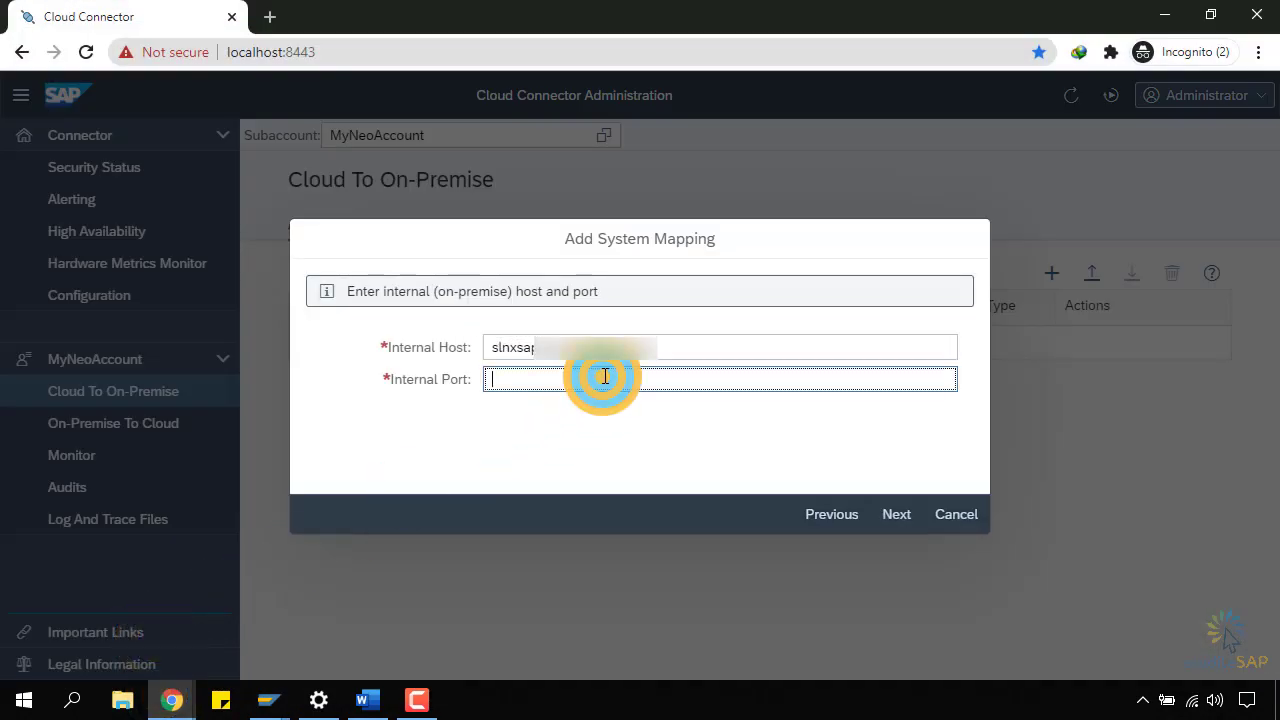
key(ctrl+v)
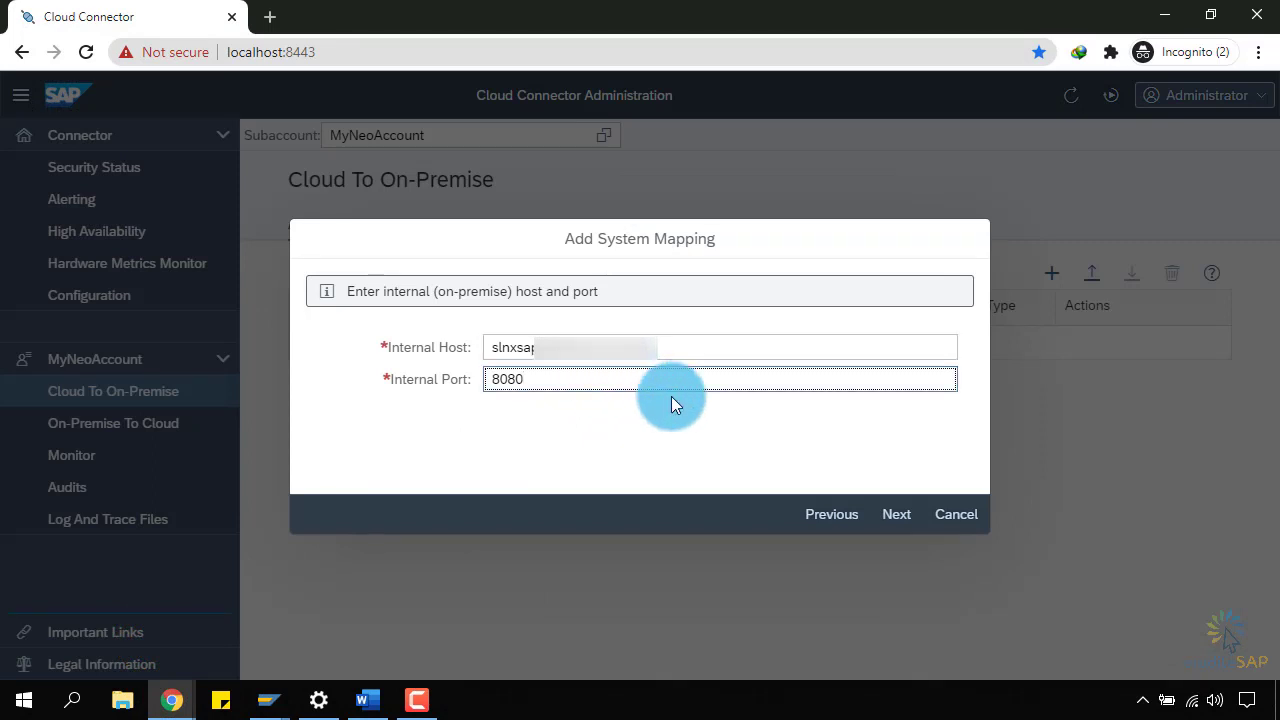
click(888, 514)
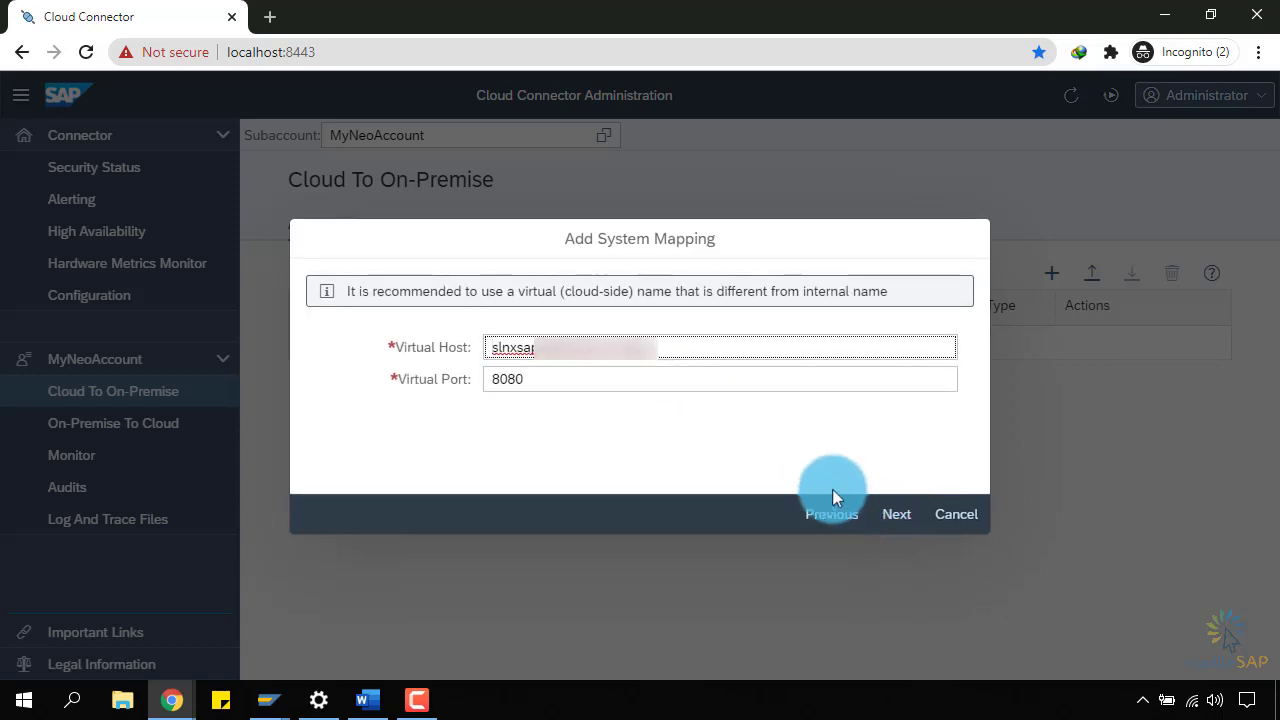
Inspect the prefilled virtual host and virtual port values in the mapping wizard.
drag(545, 396, 503, 381)
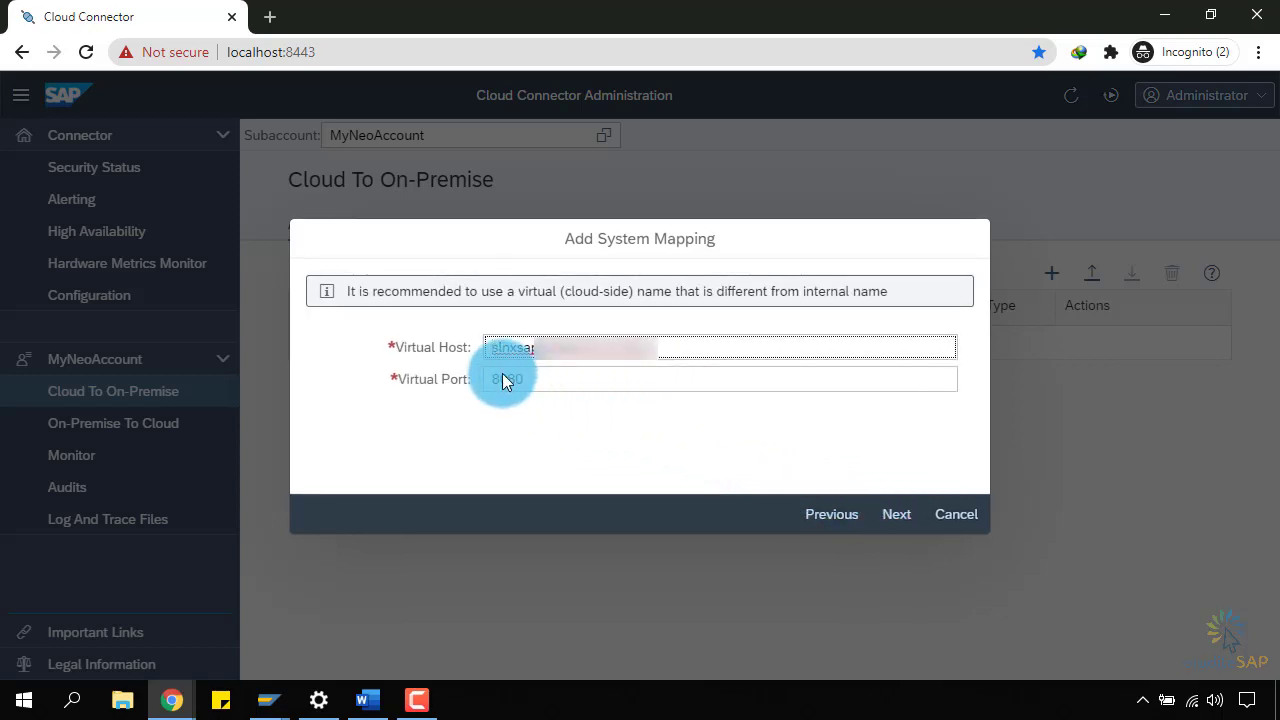
click(504, 378)
click(474, 418)
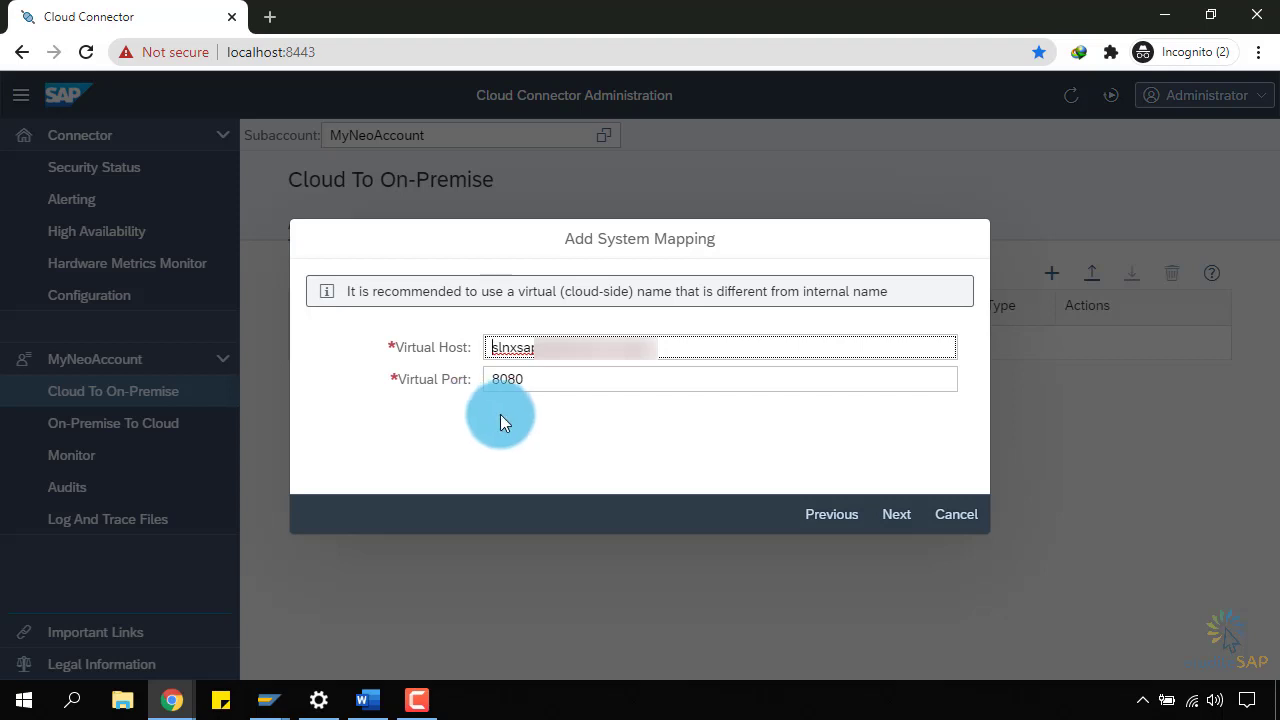
Compare the internal and virtual host steps, then select the prefilled virtual host value.
click(835, 516)
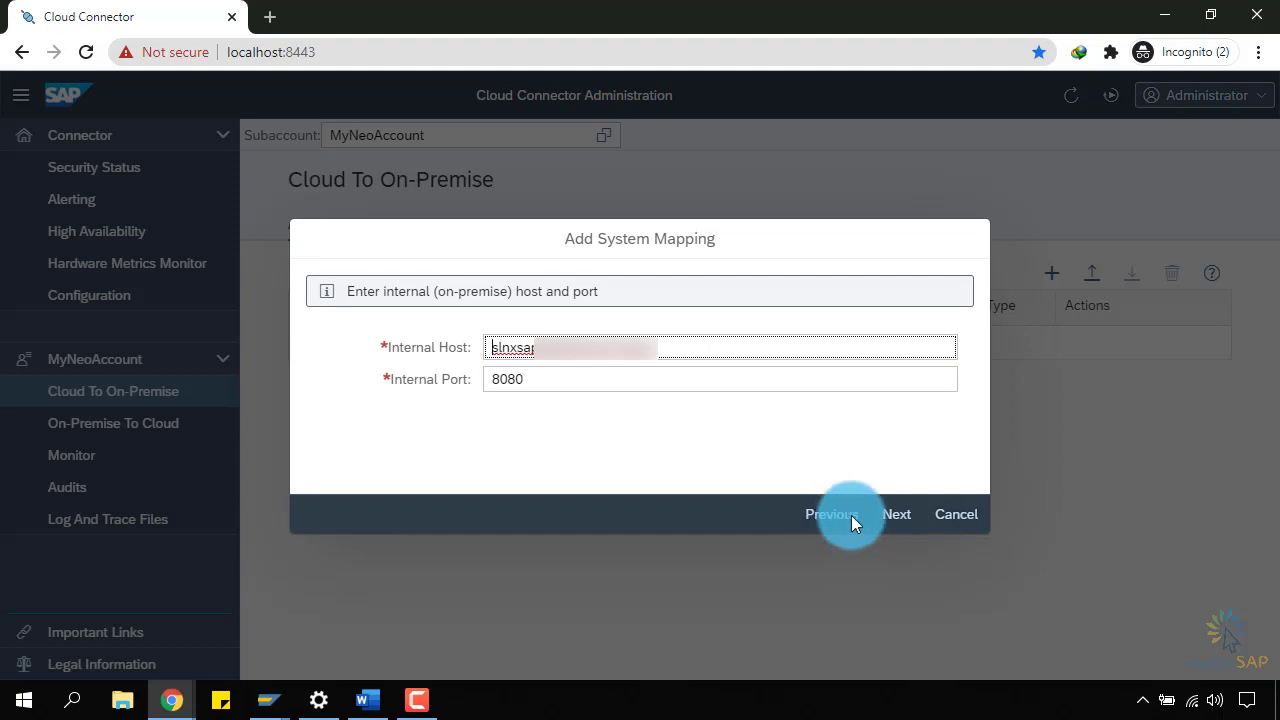
click(895, 514)
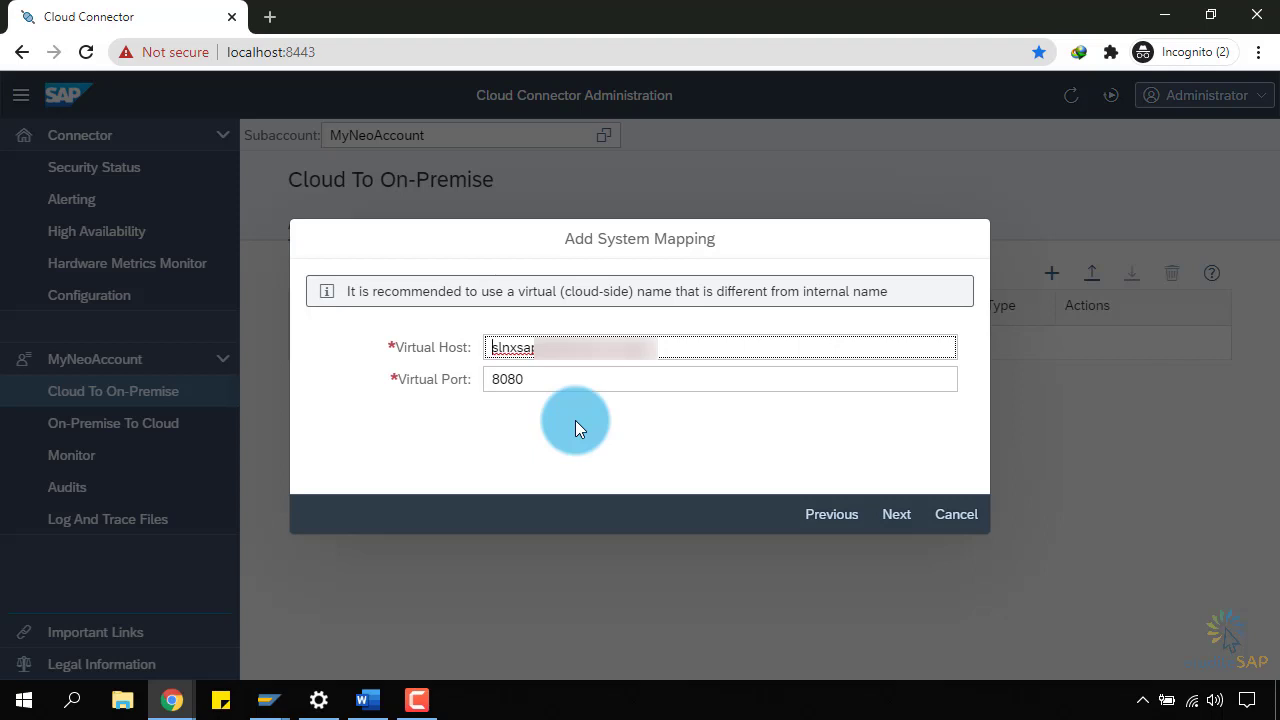
click(831, 514)
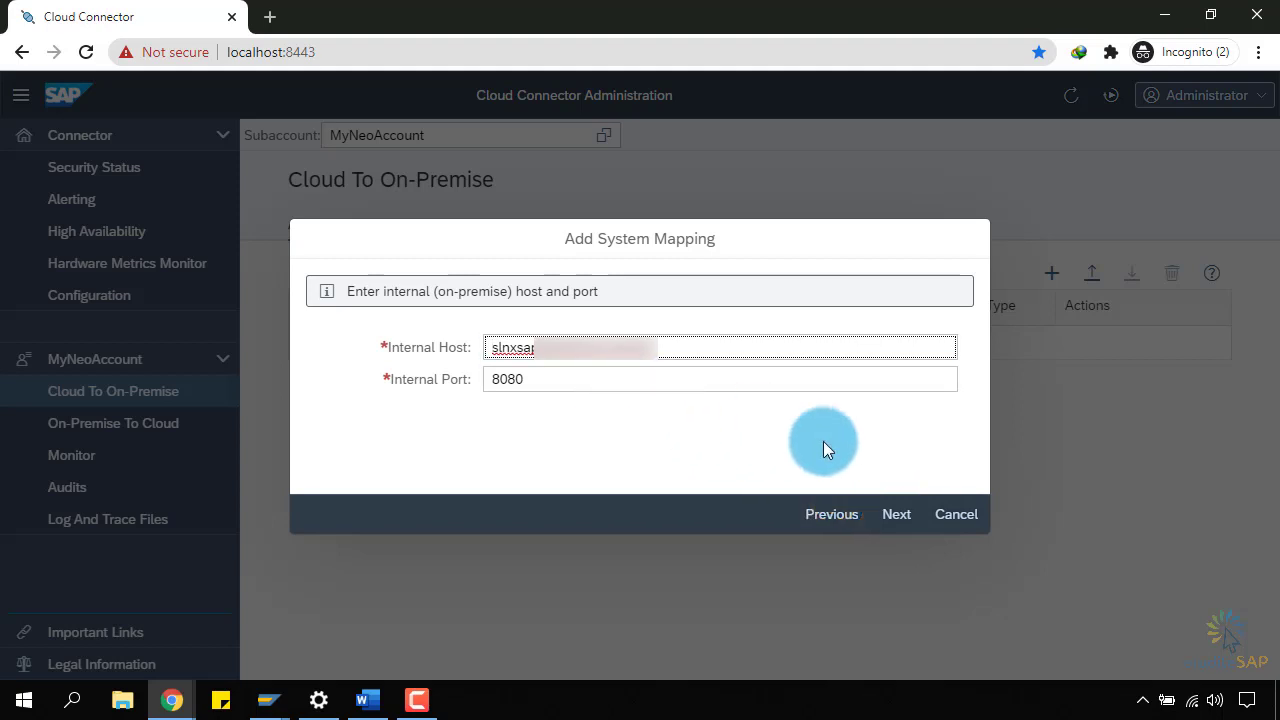
click(893, 514)
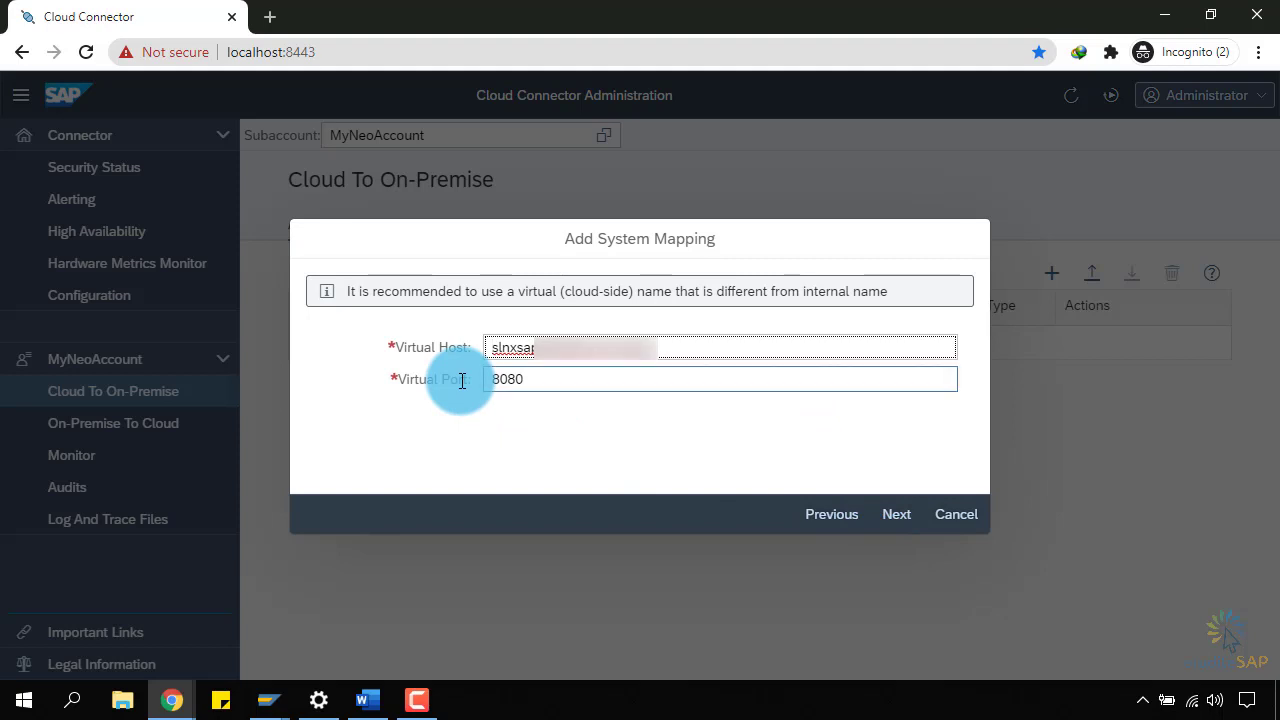
drag(686, 349, 488, 349)
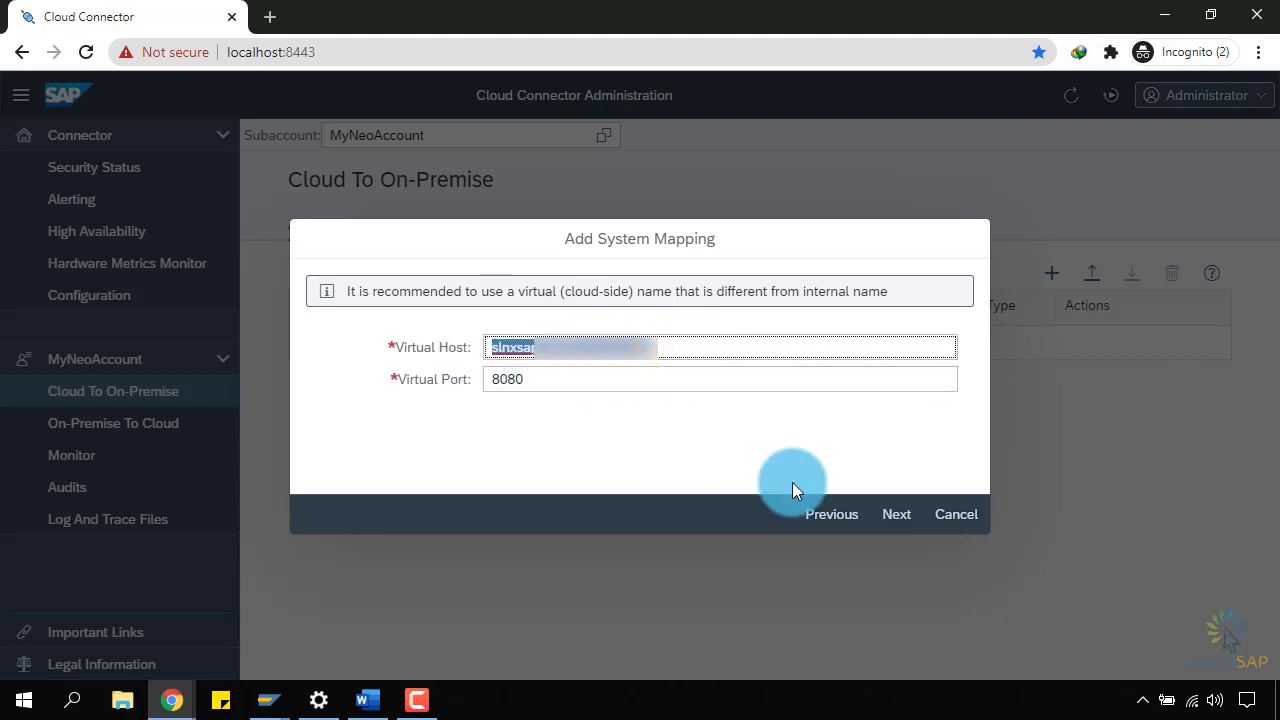
Replace the virtual host with virtualHostNeo and the virtual port 8080 with 8181, then continue.
key(BackSpace)
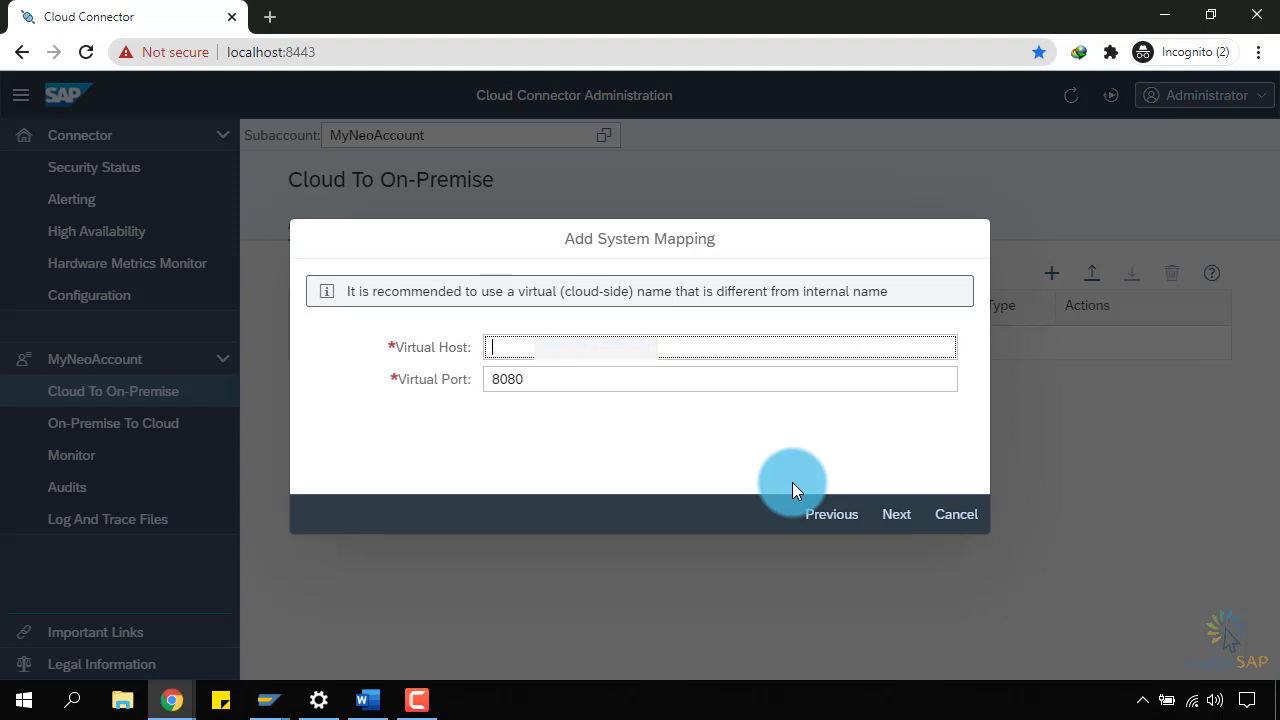
text(vit)
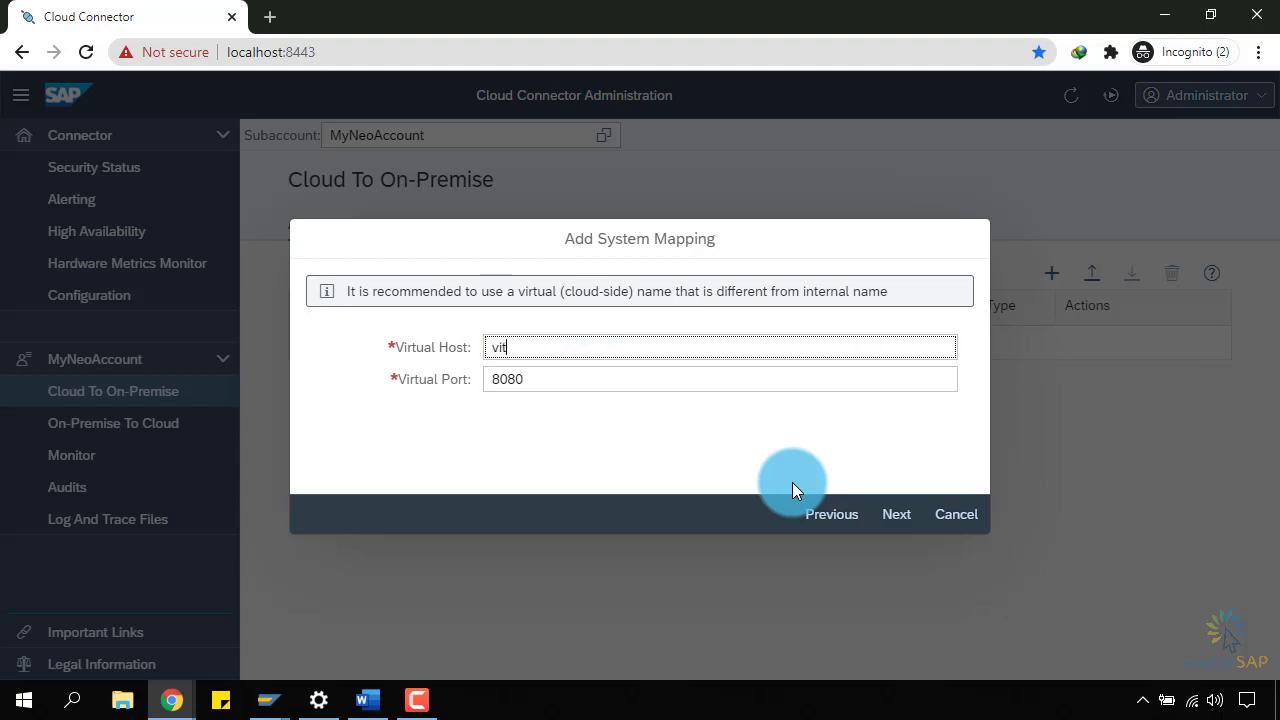
text(tualHostNeo)
key(Tab)
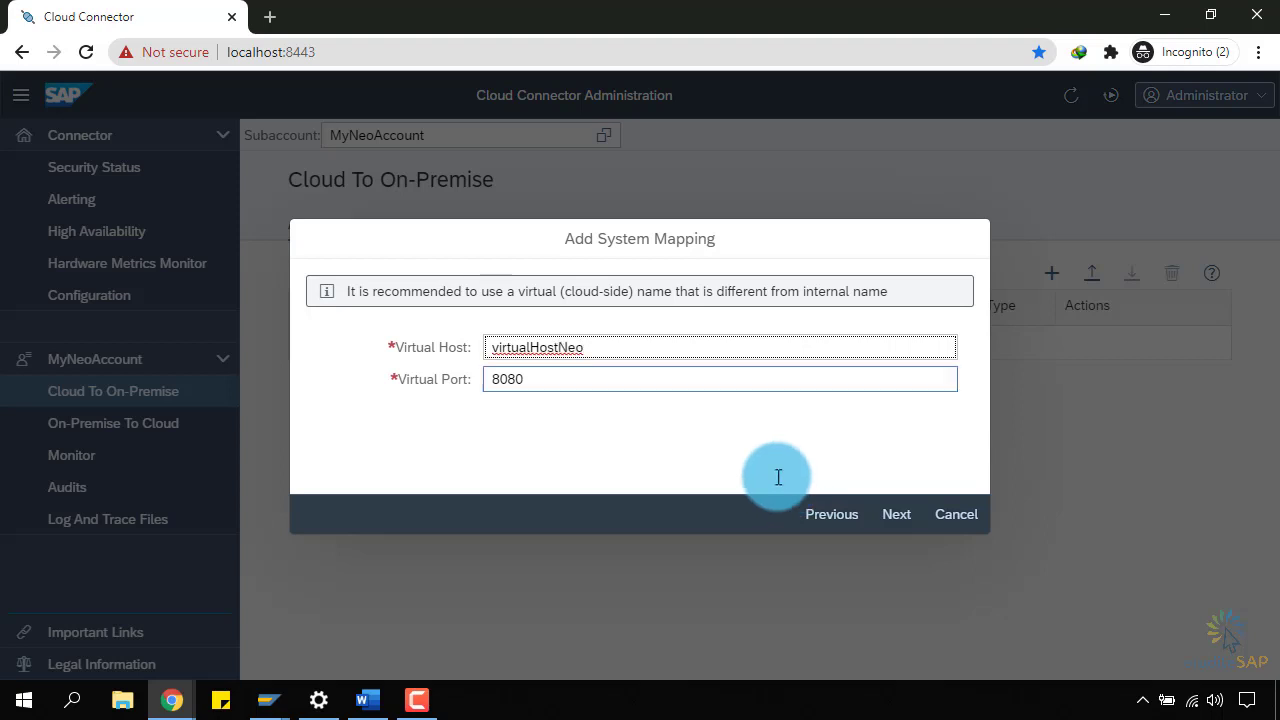
click(509, 379)
text(8180)
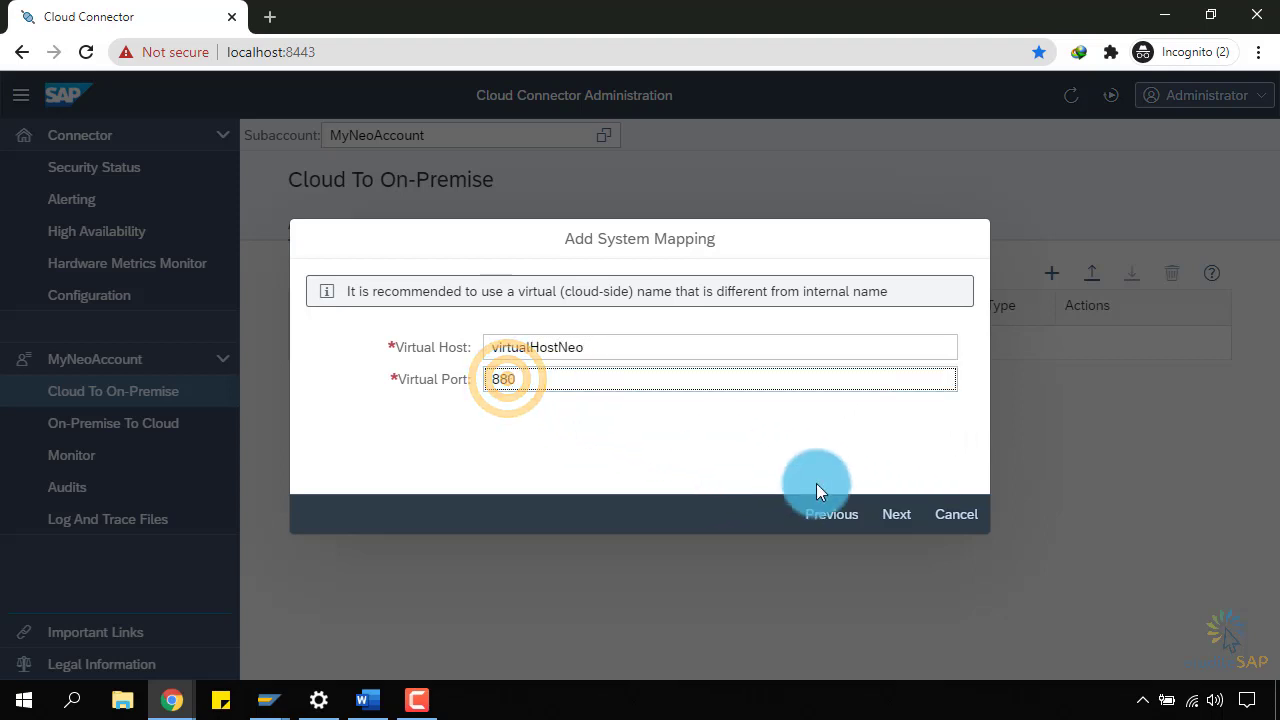
key(BackSpace)
text(181)
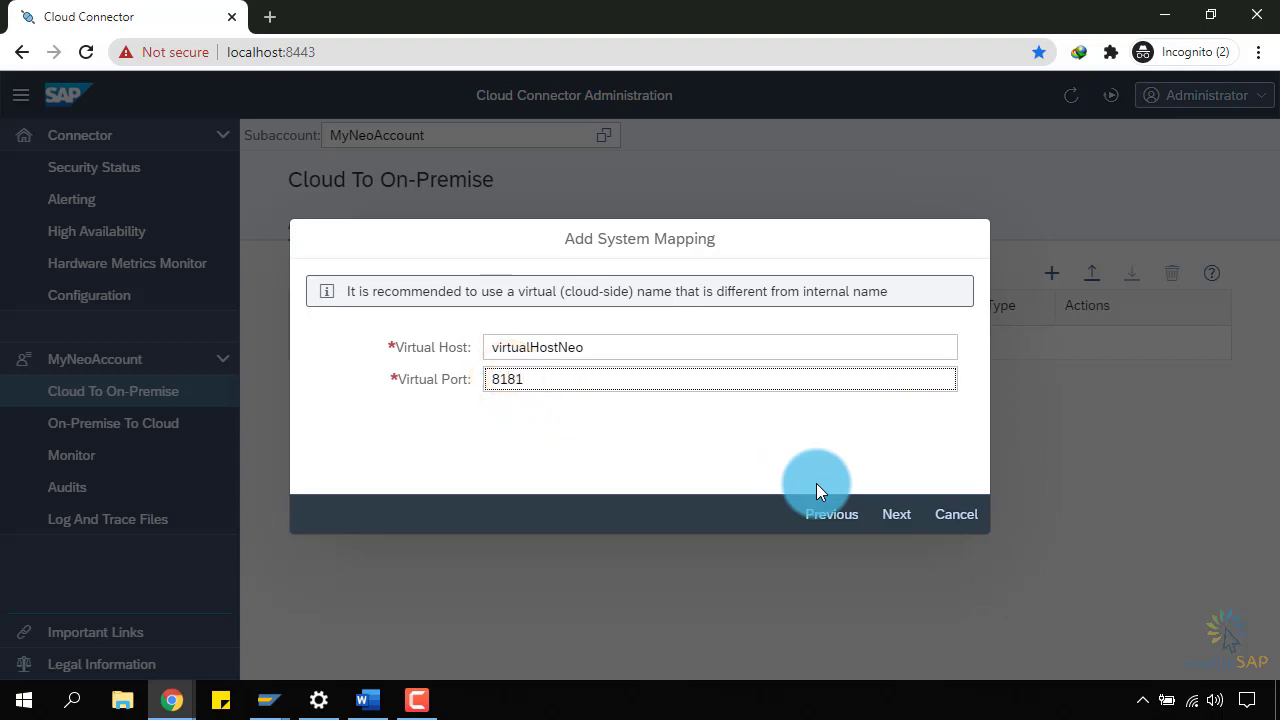
click(892, 516)
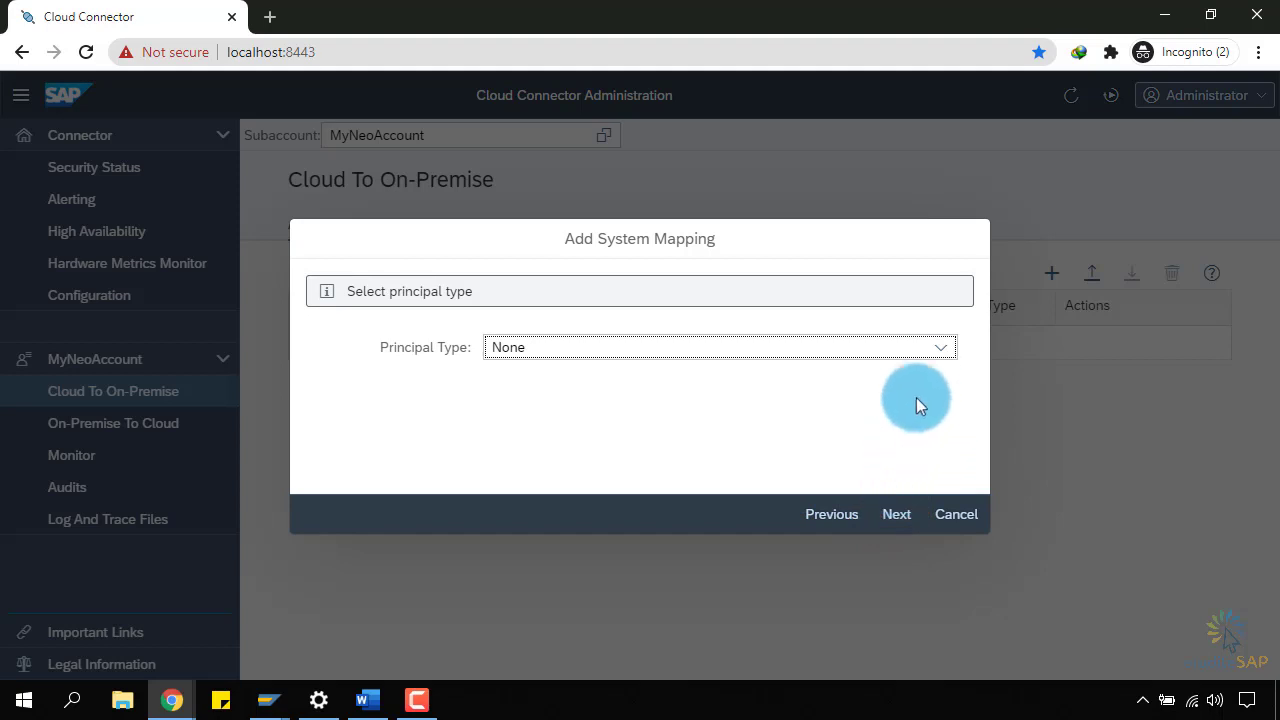
Keep the principal type as None and continue.
click(926, 354)
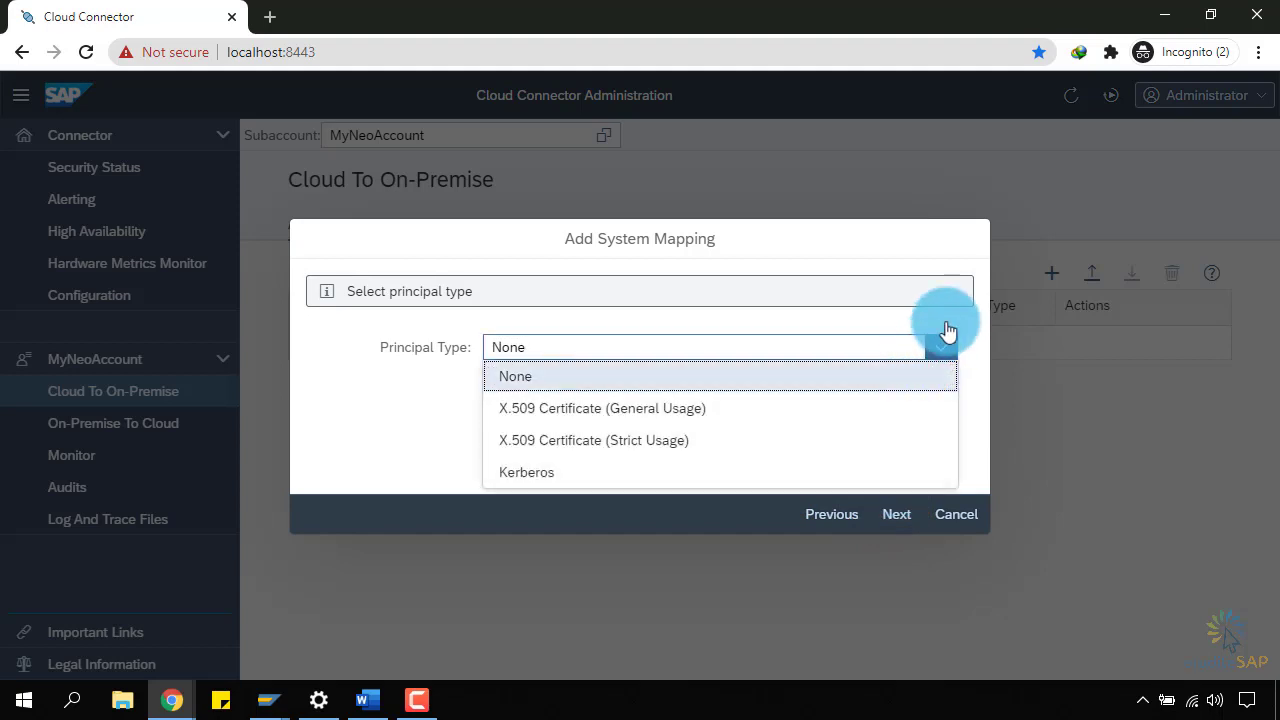
click(947, 318)
click(893, 516)
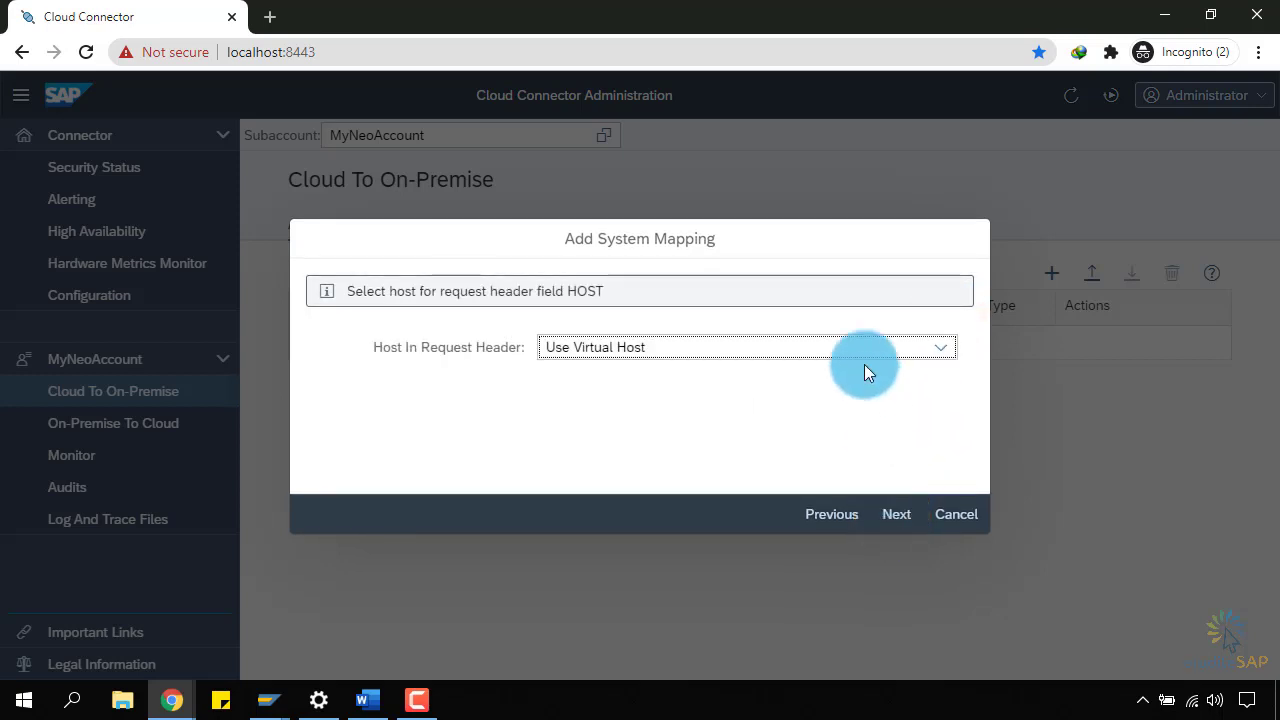
Keep Host In Request Header set to Use Virtual Host and continue.
click(943, 358)
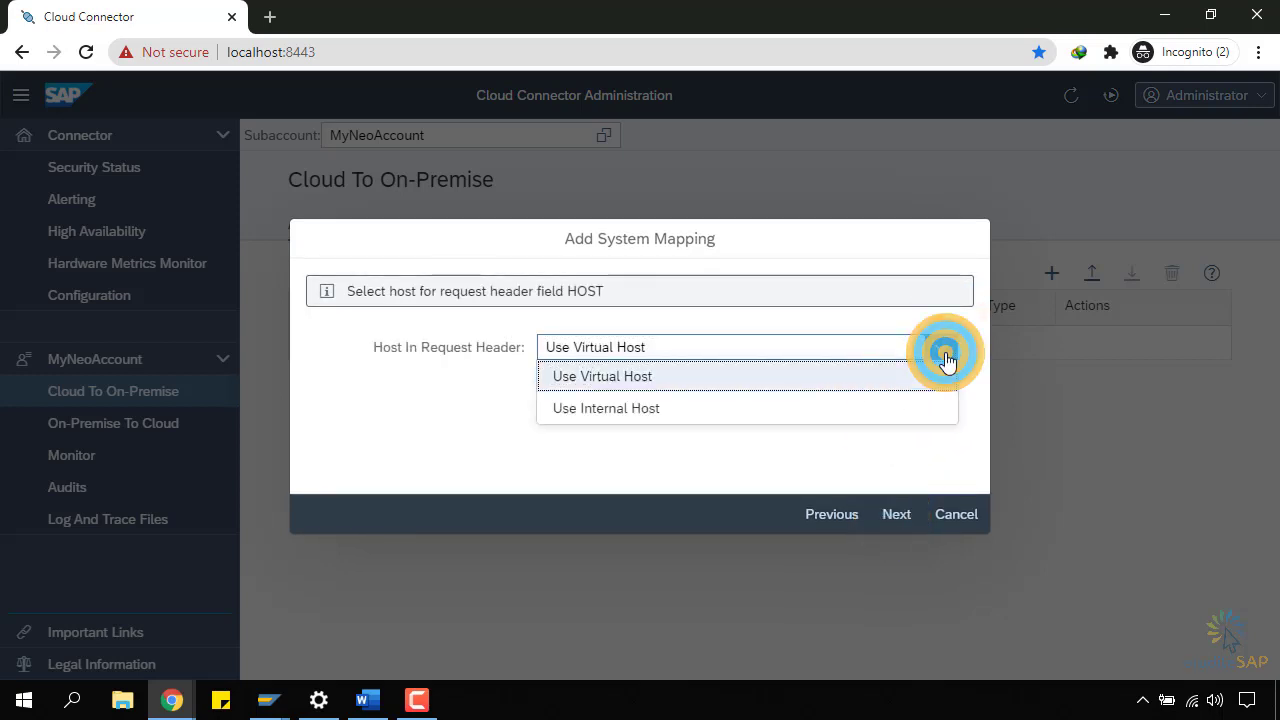
click(945, 358)
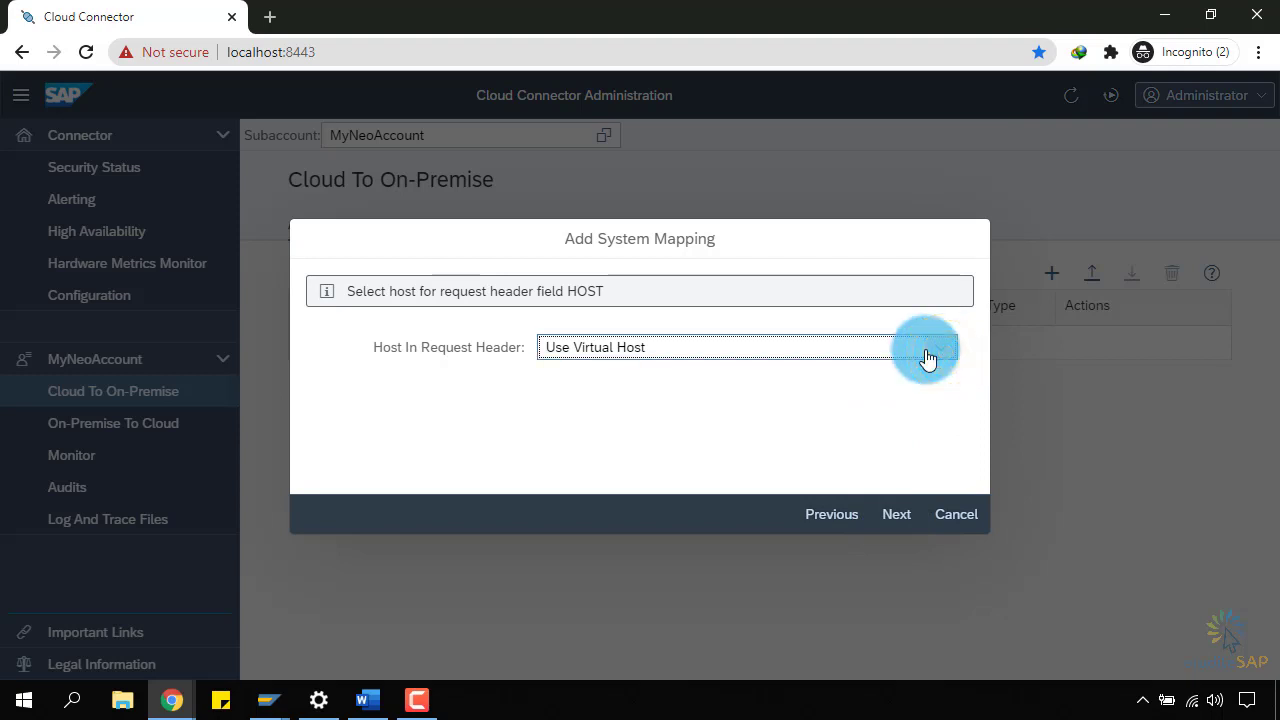
click(928, 358)
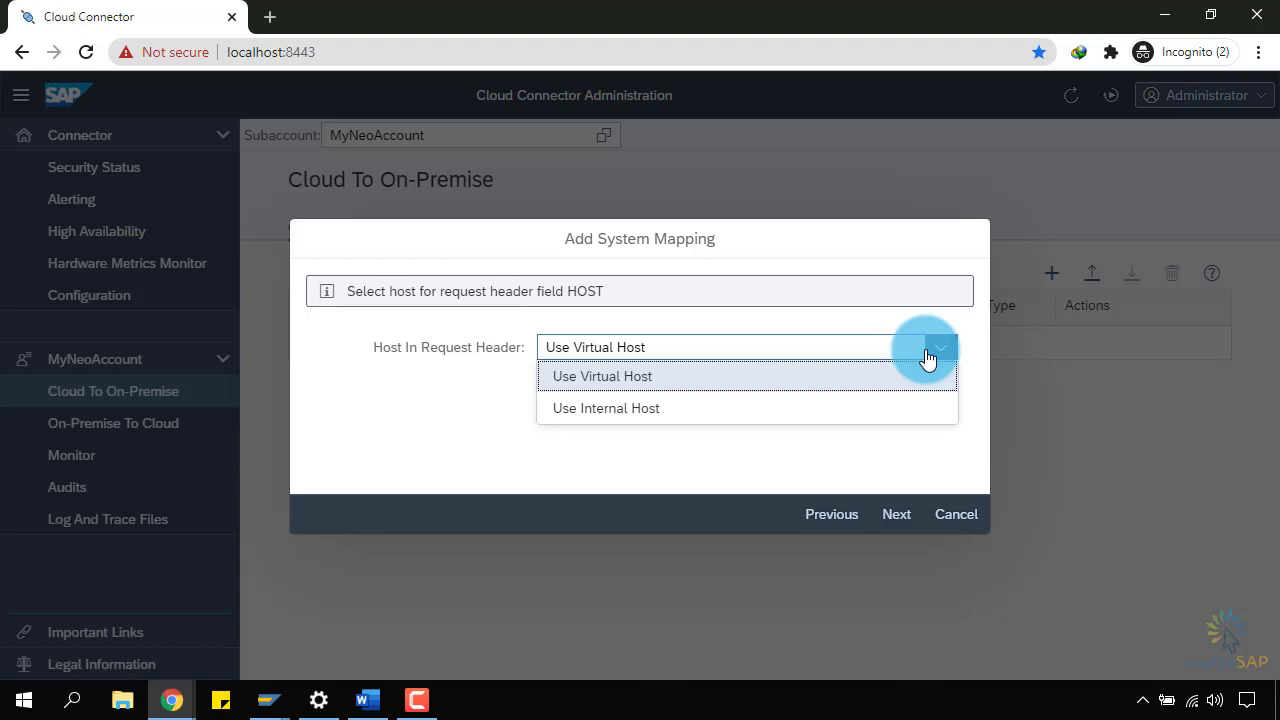
click(893, 376)
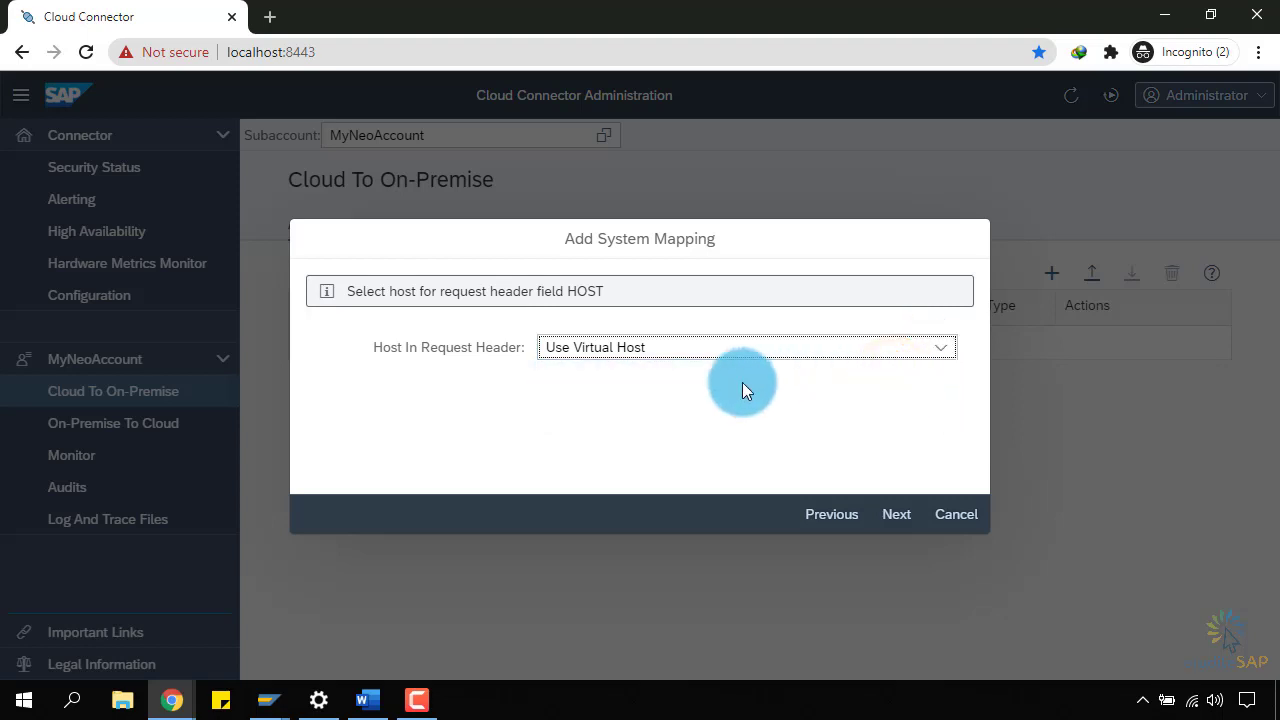
click(897, 514)
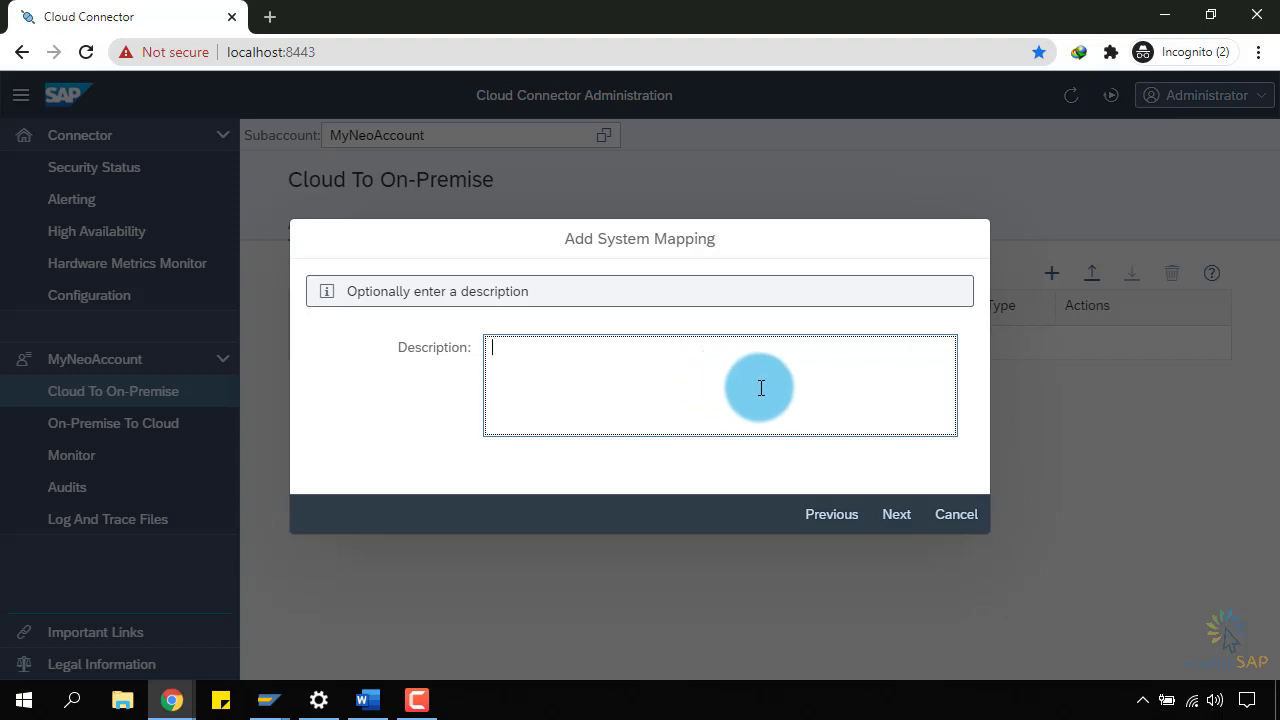
Skip the description, review the summary and finish the virtualhostneo:8181 mapping.
click(893, 517)
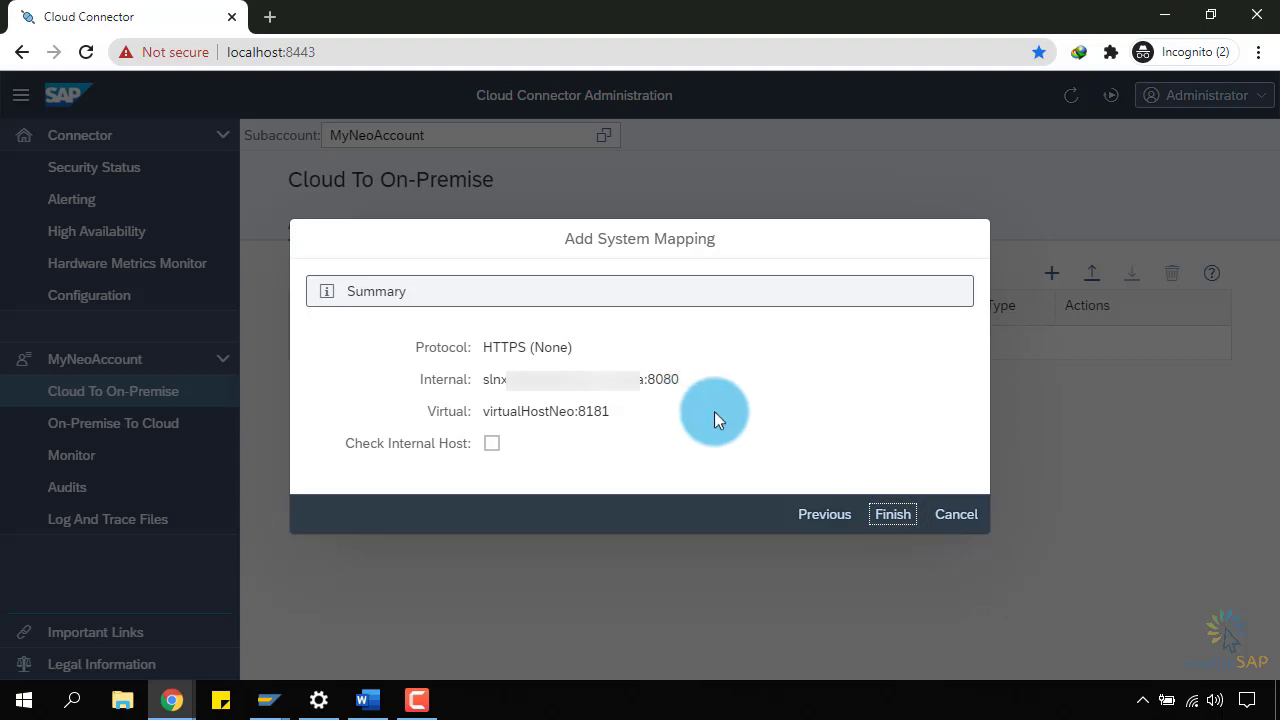
click(894, 516)
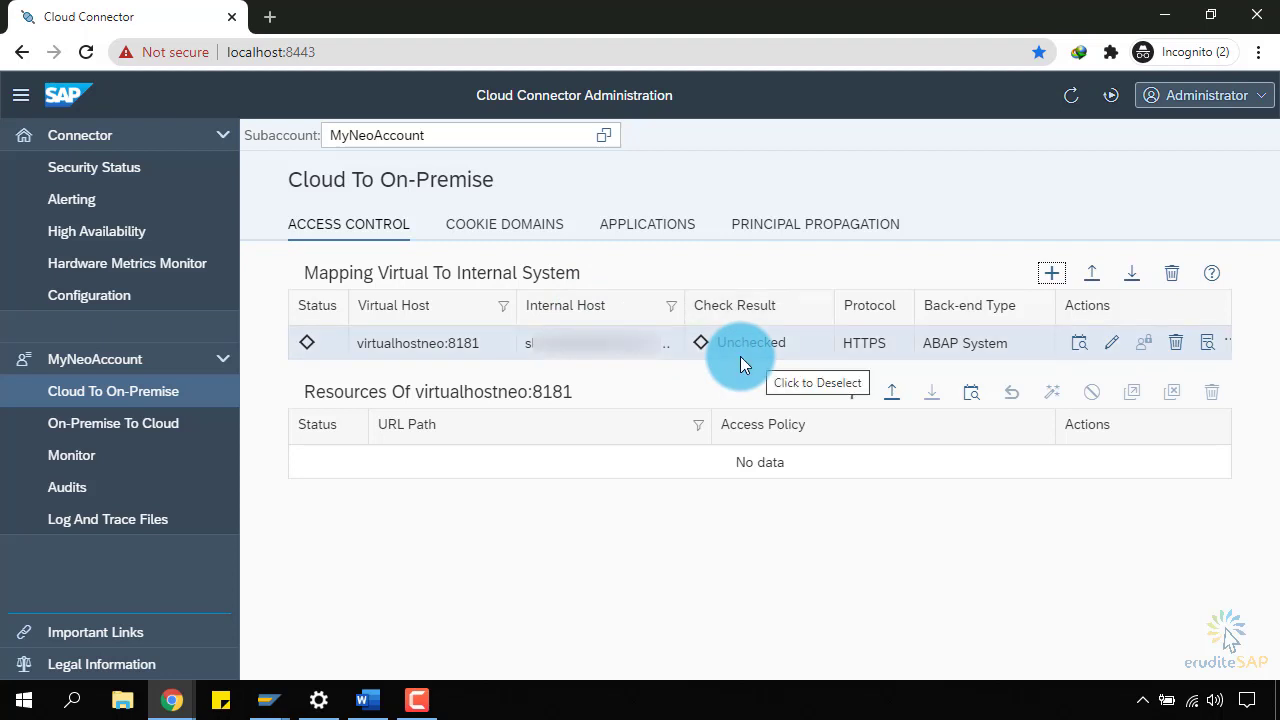
Check virtualhostneo:8181 availability until Reachable, then start adding a resource to it.
click(1079, 350)
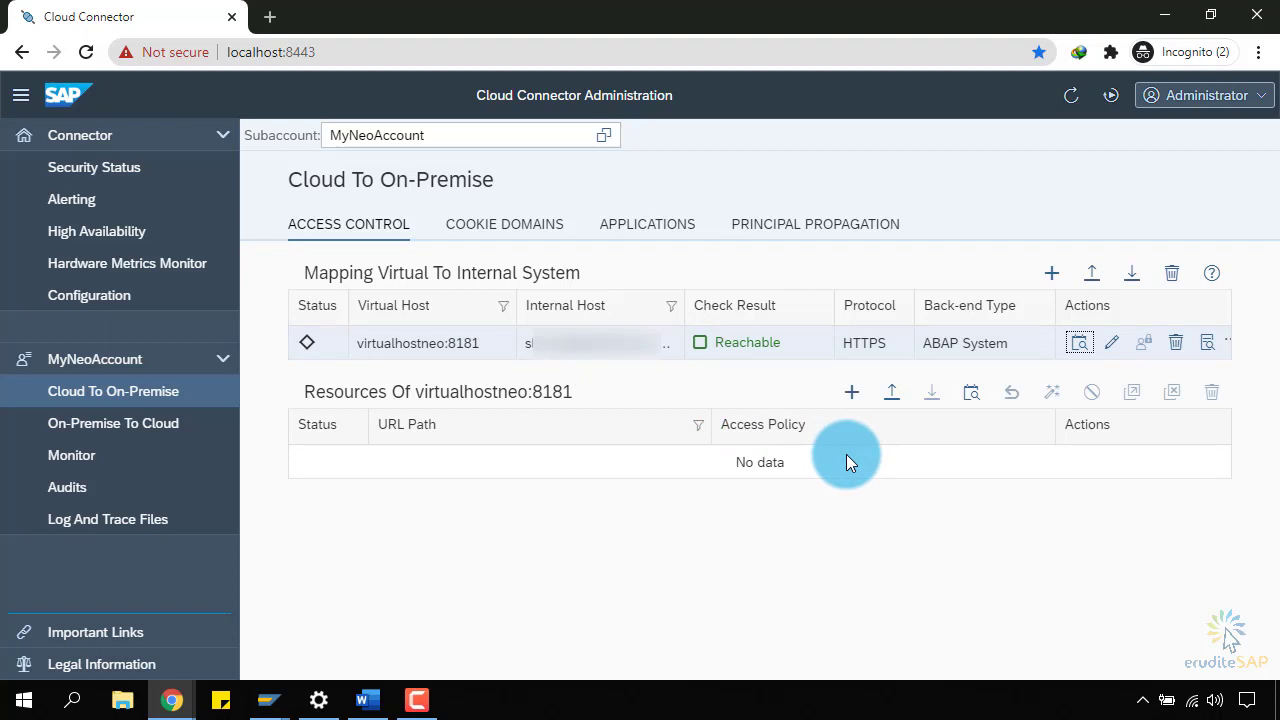
click(852, 392)
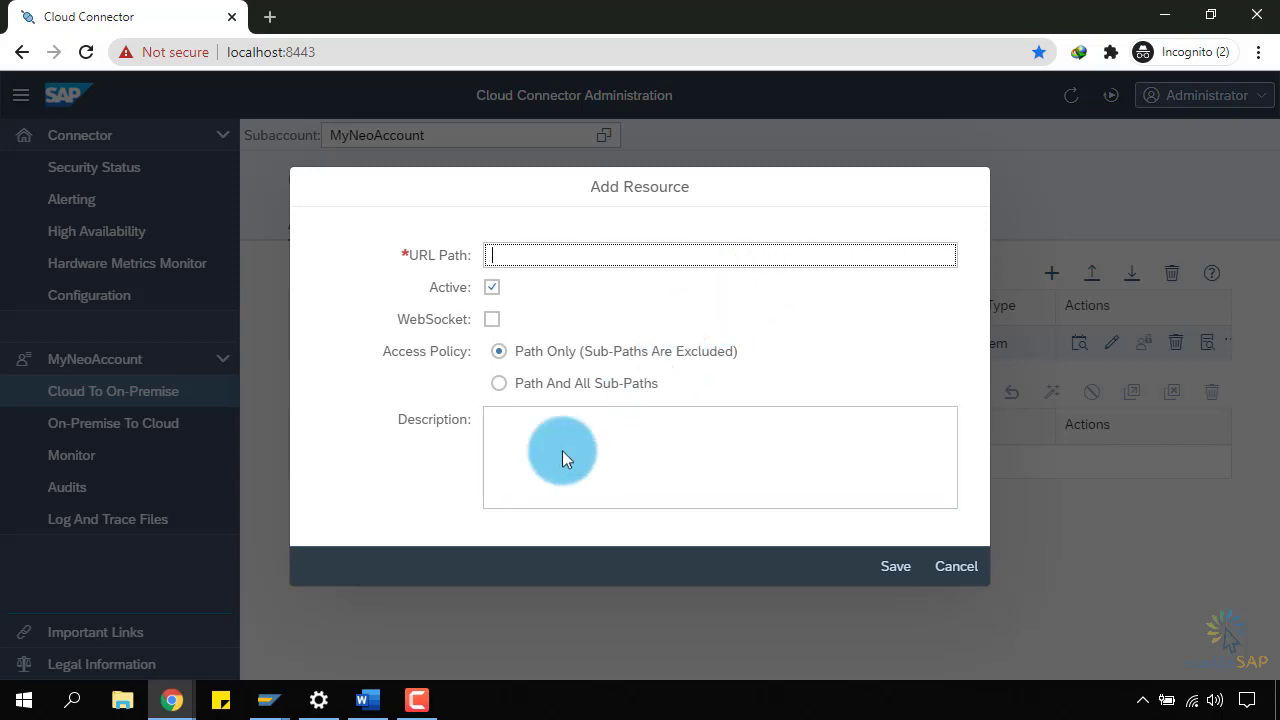
Switch to the SAP Gateway Client window via the SAP GUI taskbar icon.
click(268, 700)
click(337, 633)
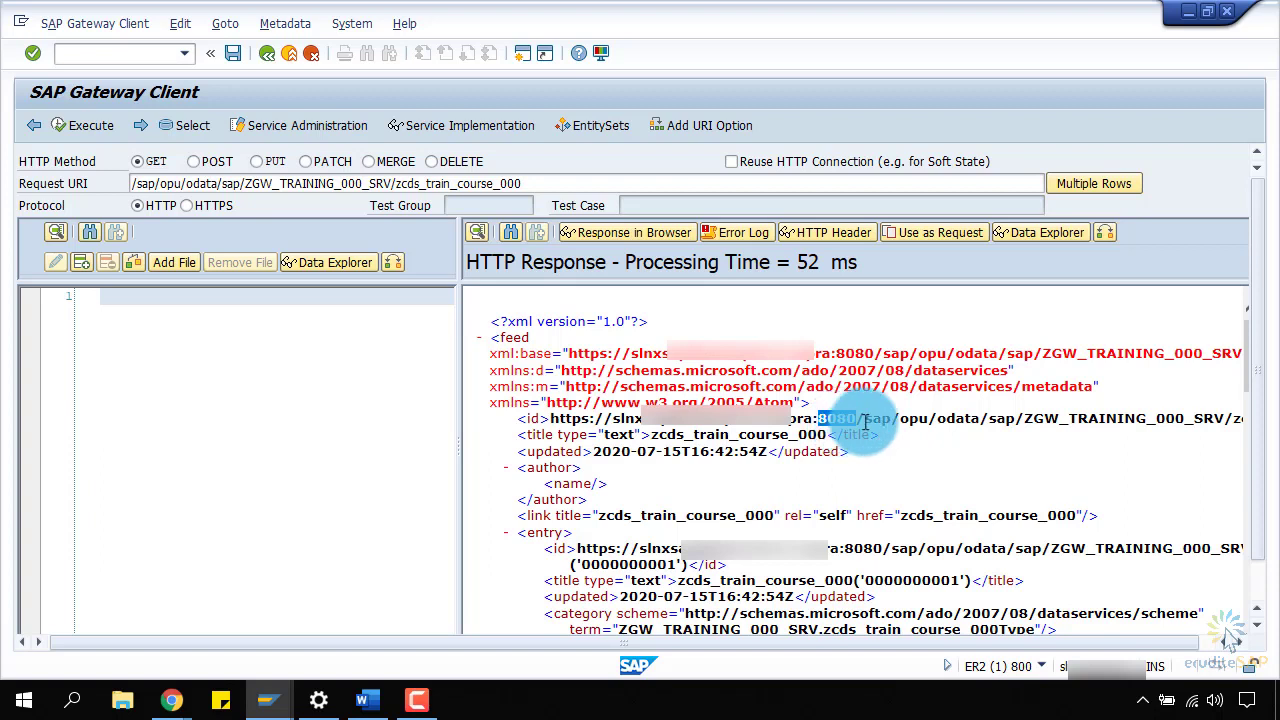
Copy the /sap/opu/odata path from the response and minimize the Gateway Client.
click(868, 421)
drag(868, 421, 978, 422)
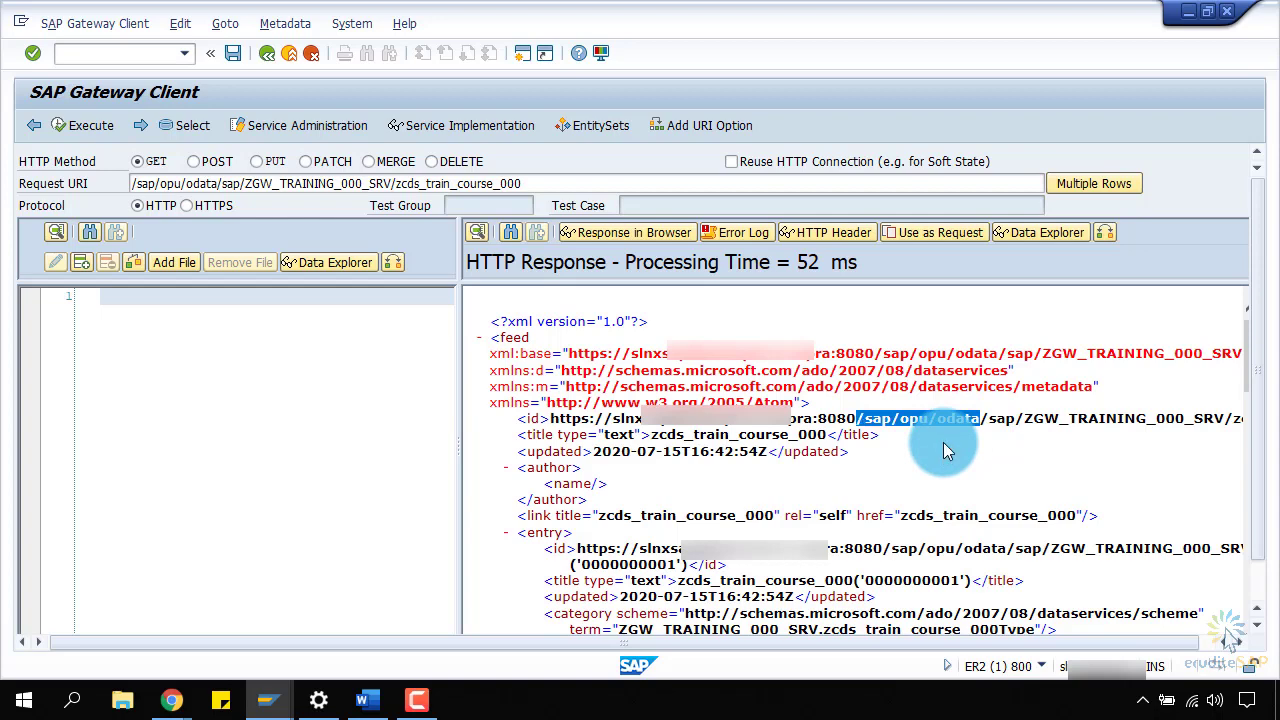
click(1188, 11)
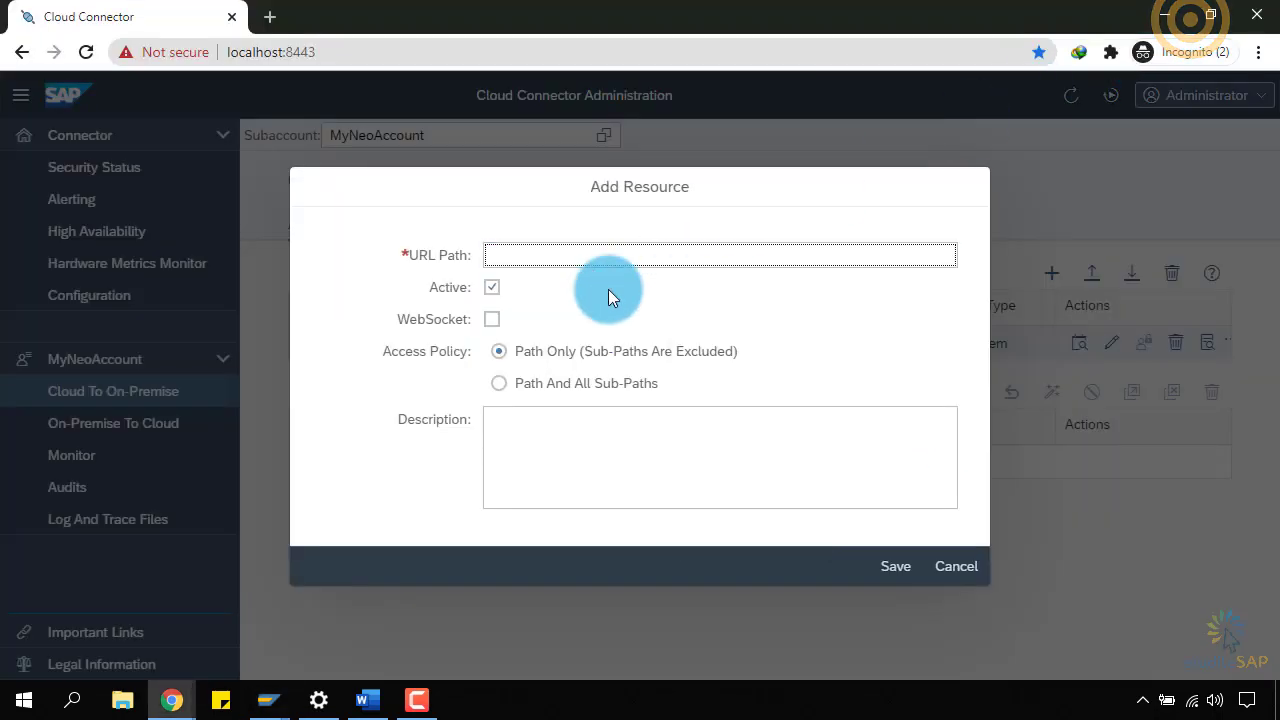
Add resource /sap/opu/odata with access policy Path And All Sub-Paths, no description, and save.
text(/sap/opu/odata)
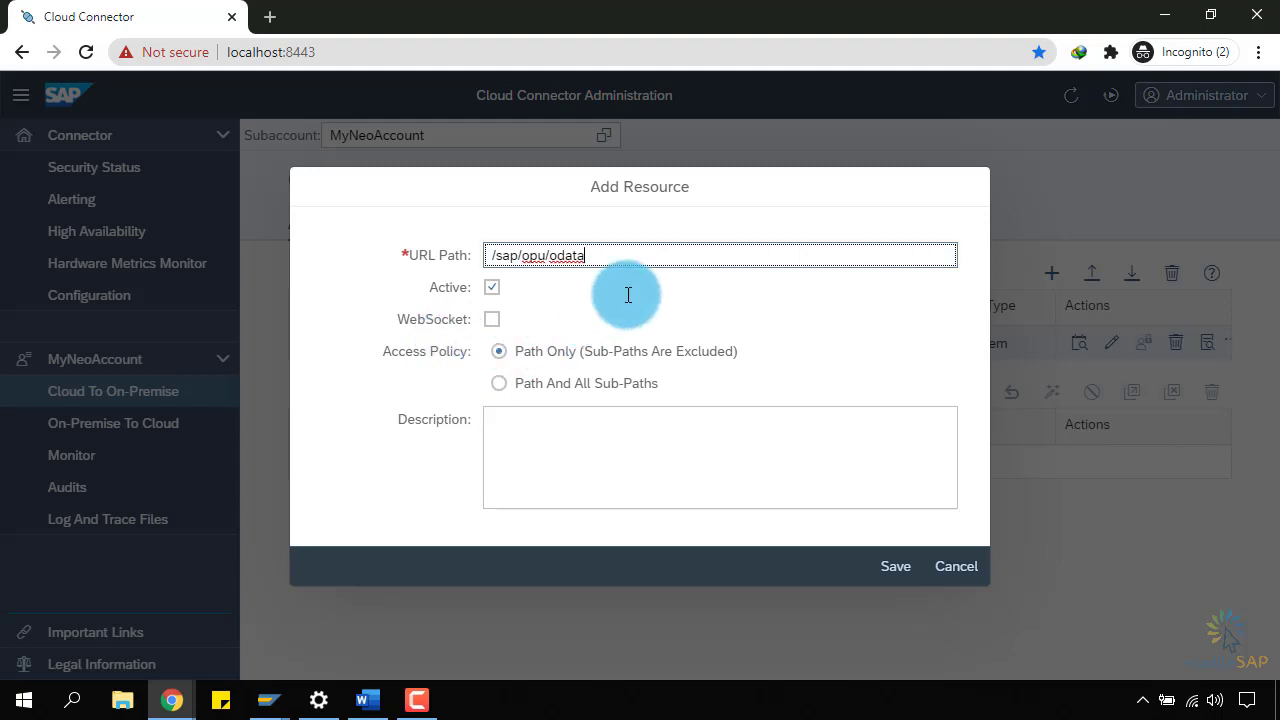
key(ctrl+a)
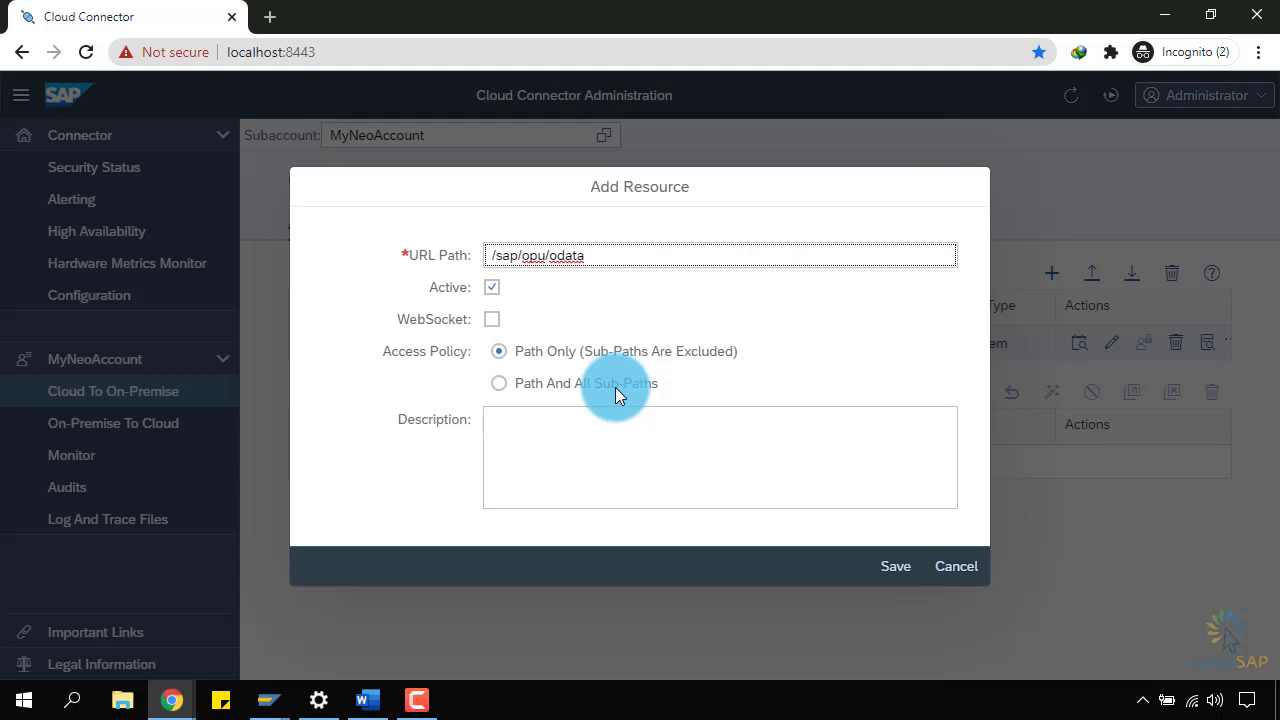
click(615, 387)
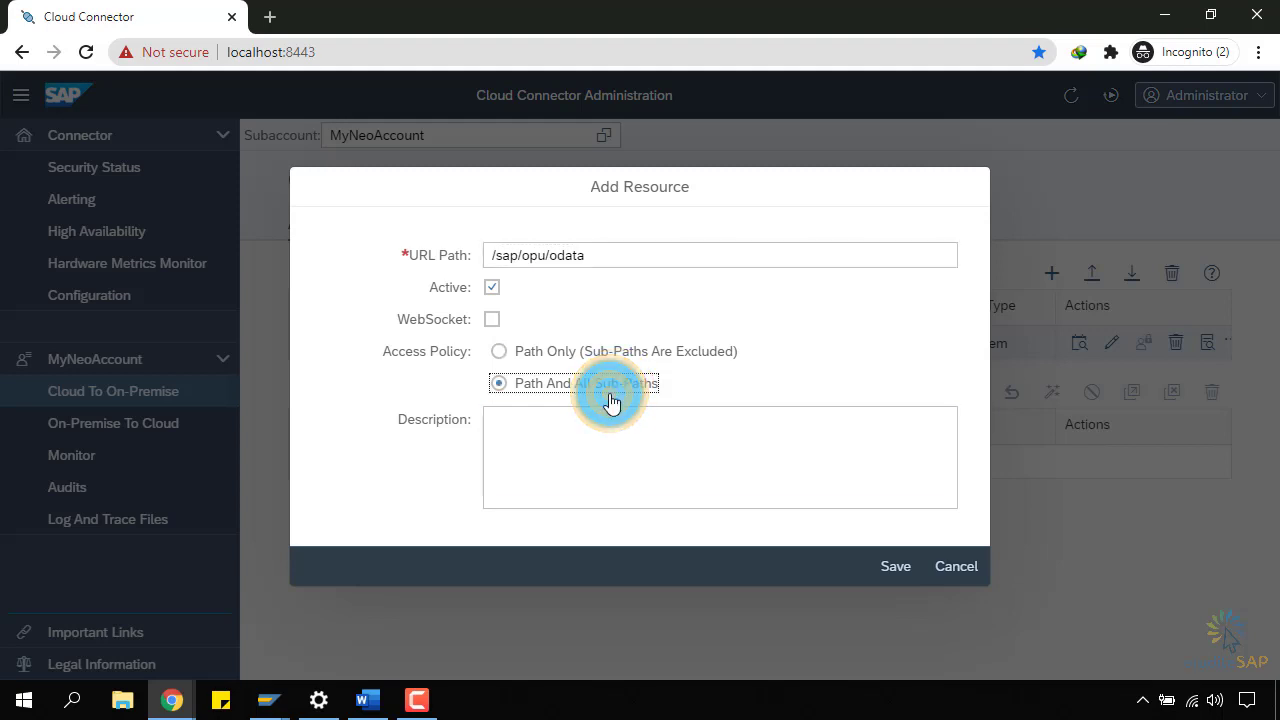
key(Tab)
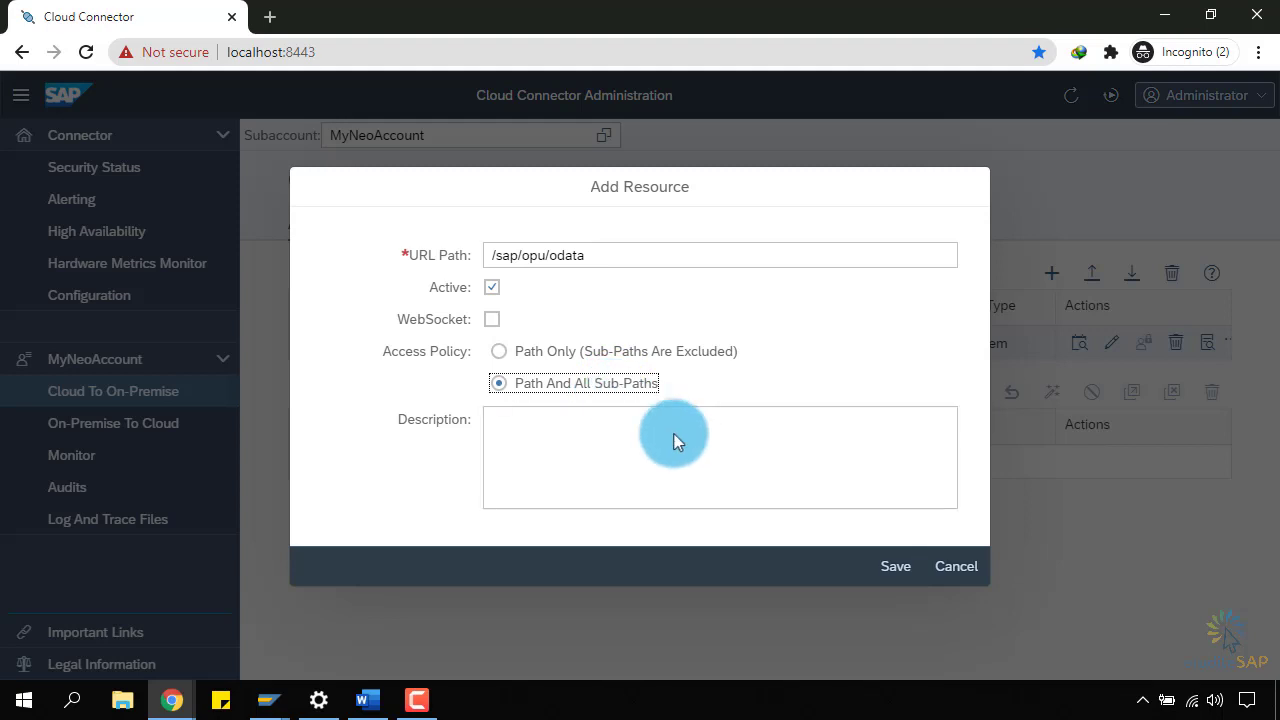
click(725, 464)
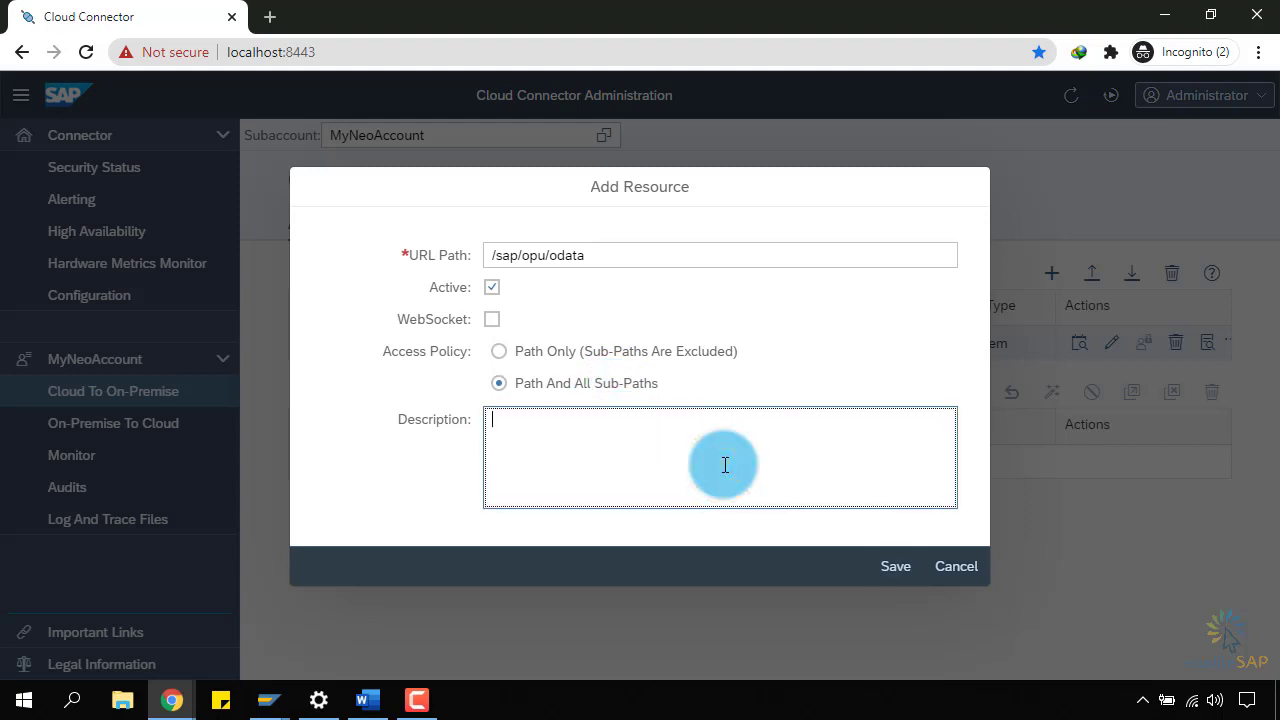
click(893, 578)
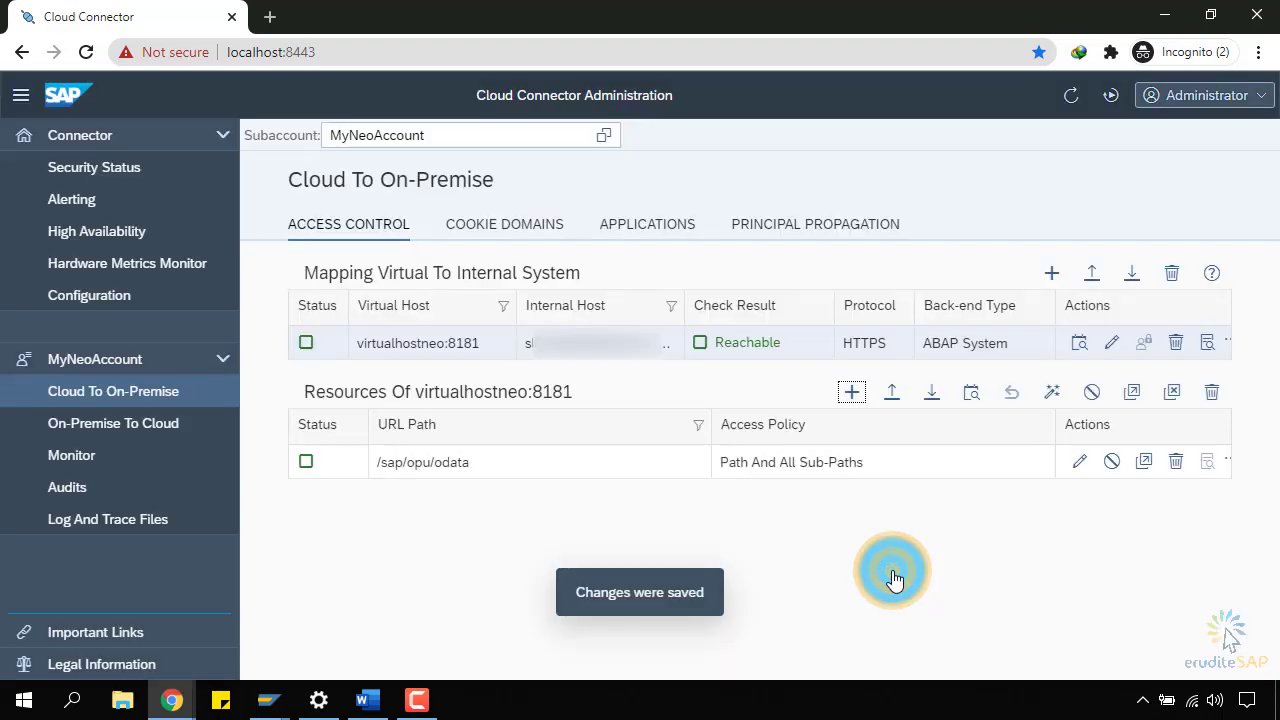